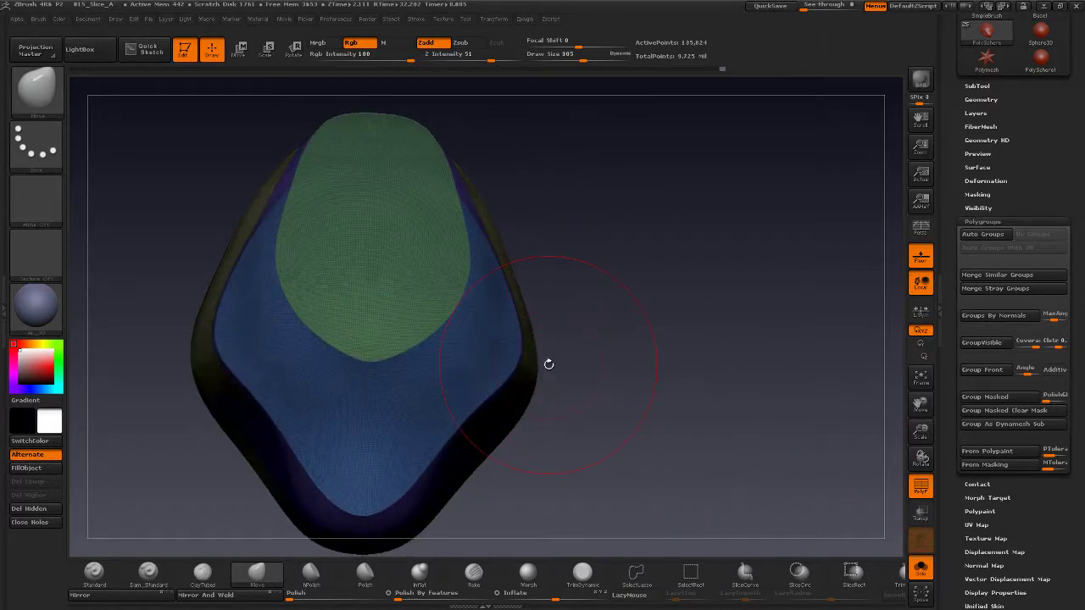
- Clear the mask and isolate the green polygroup that caps the end of the mesh
mouse_move(644, 305)
left_mouse_down()
mouse_move(688, 388)
mouse_move(700, 382)
mouse_move(475, 369)
mouse_move(664, 382)
mouse_move(508, 373)
left_mouse_up()
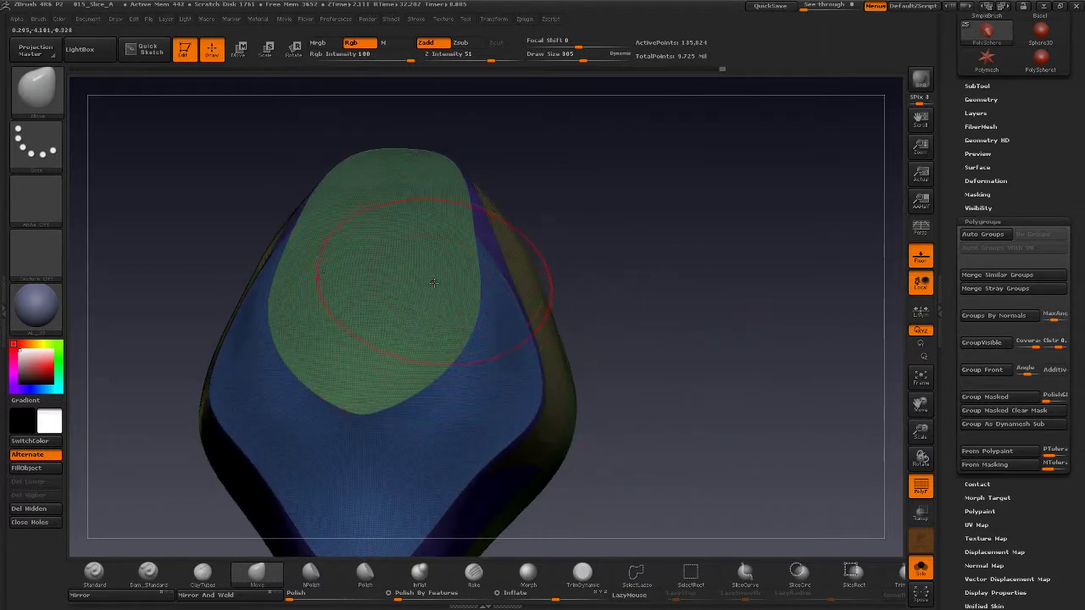
key("ctrl+shift")
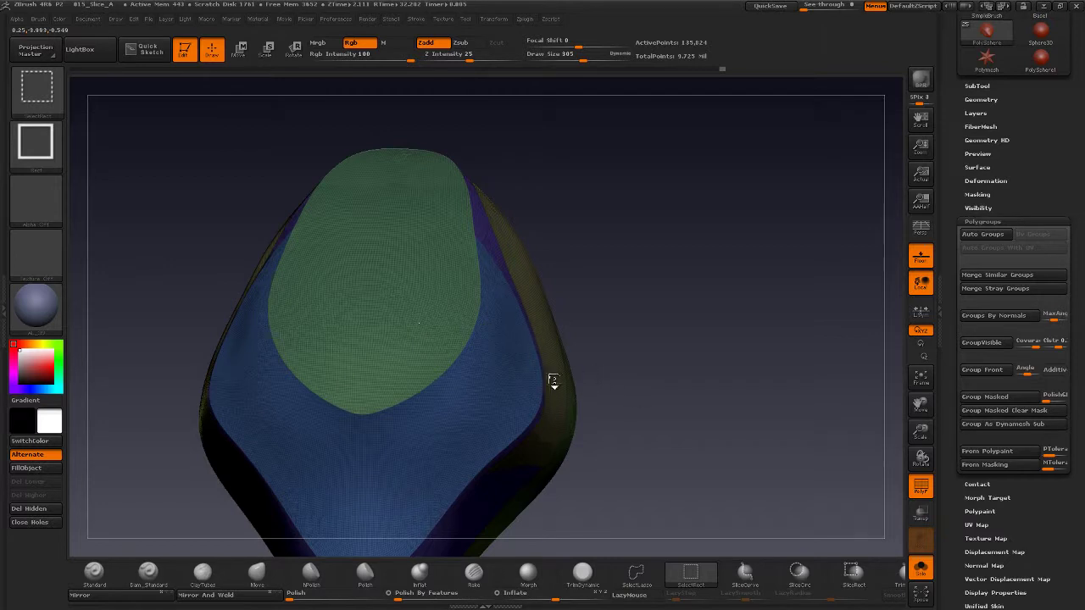
left_click(498, 361, "ctrl+shift")
left_click(696, 400, "ctrl")
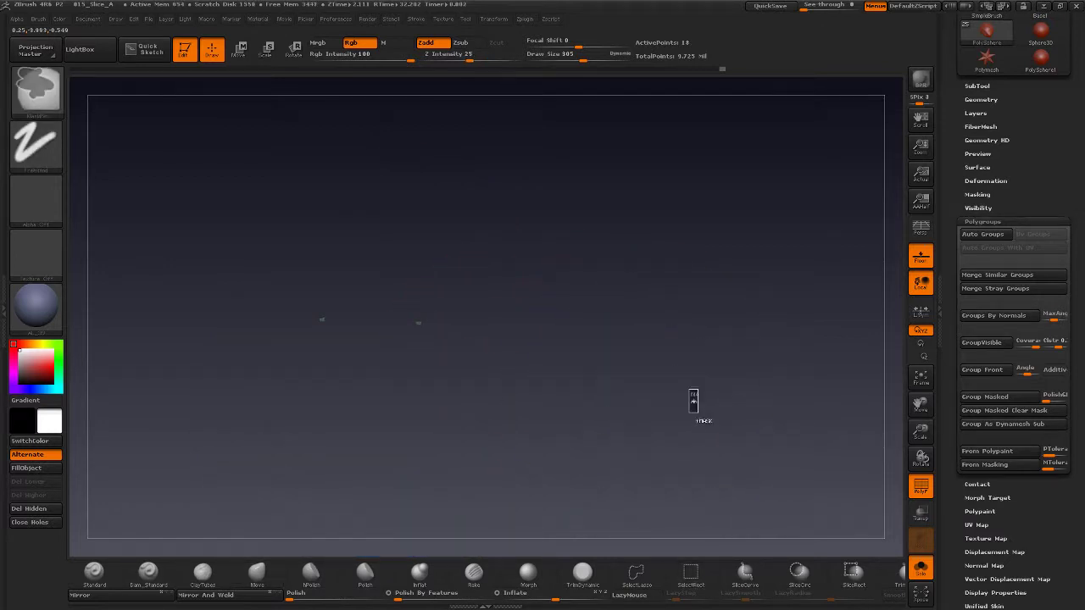
left_click(713, 401, "ctrl+shift")
left_click(431, 301, "ctrl+shift")
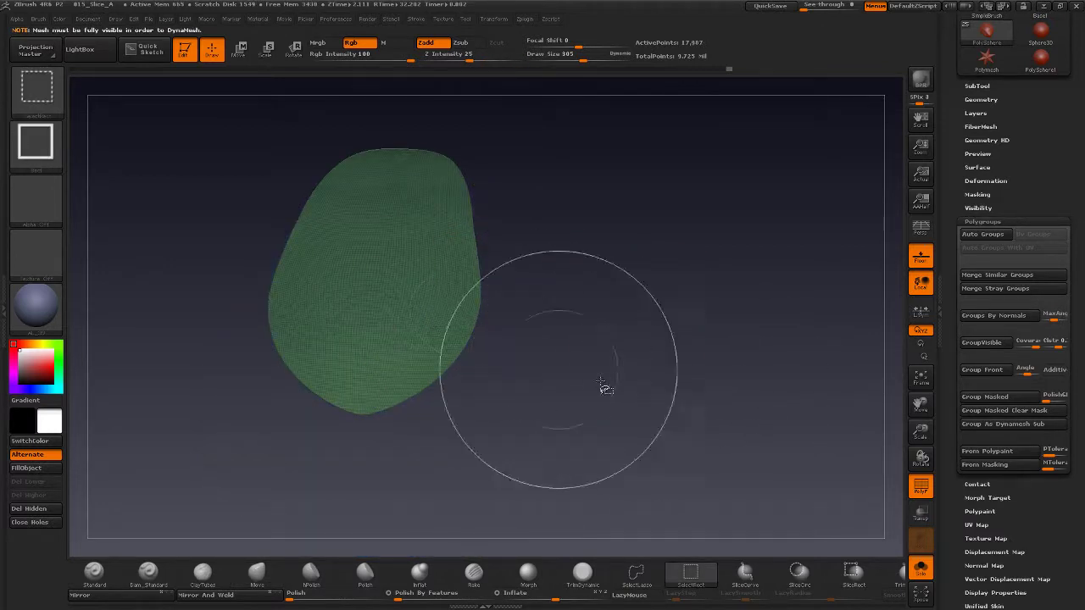
- Set the brush Draw Size to 154 while the green cap is isolated
mouse_move(676, 399)
left_mouse_down()
mouse_move(576, 368)
mouse_move(606, 389)
left_mouse_up()
key("s")
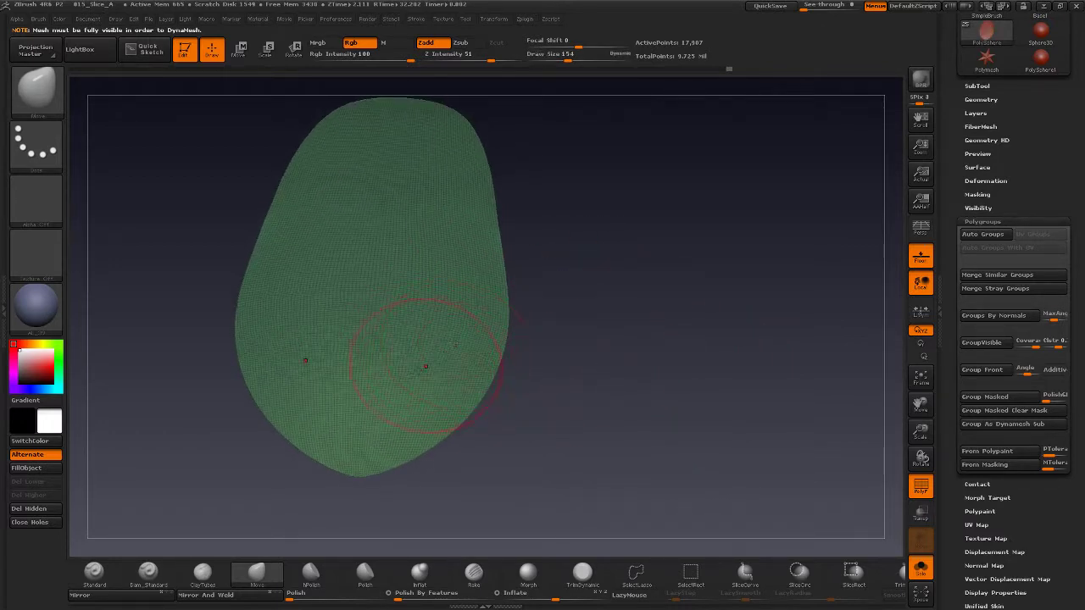
left_click_drag(716, 391, 690, 407)
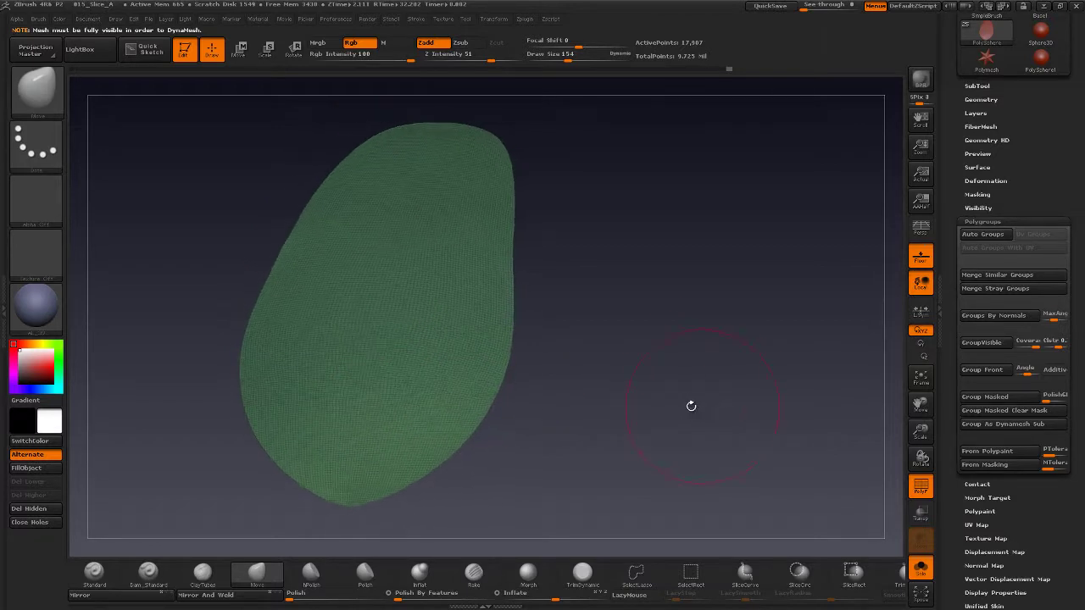
left_click_drag(591, 406, 629, 412)
- Try to move the isolated green cap outward along its normal with a Transpose line, and unhide the whole mesh to inspect the sides
left_click(239, 49)
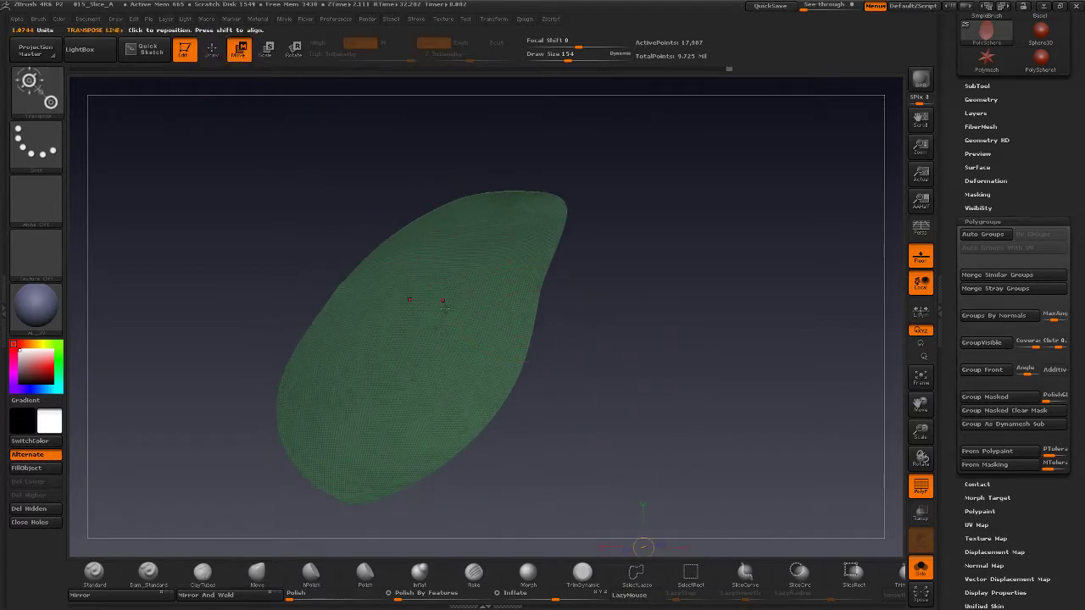
left_click(434, 312)
left_click_drag(602, 356, 226, 114)
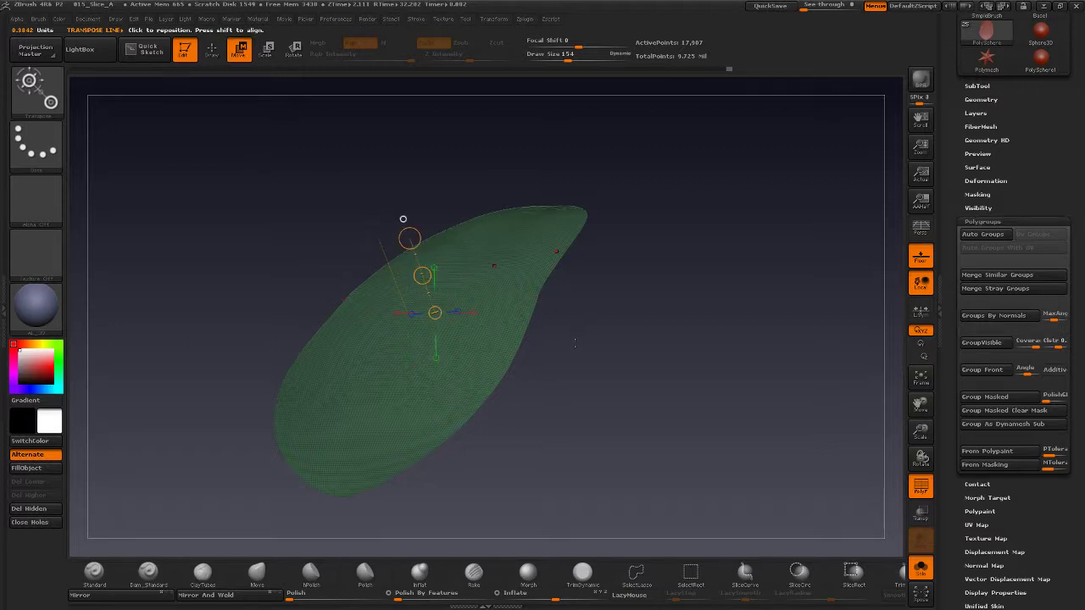
left_click_drag(543, 373, 569, 408)
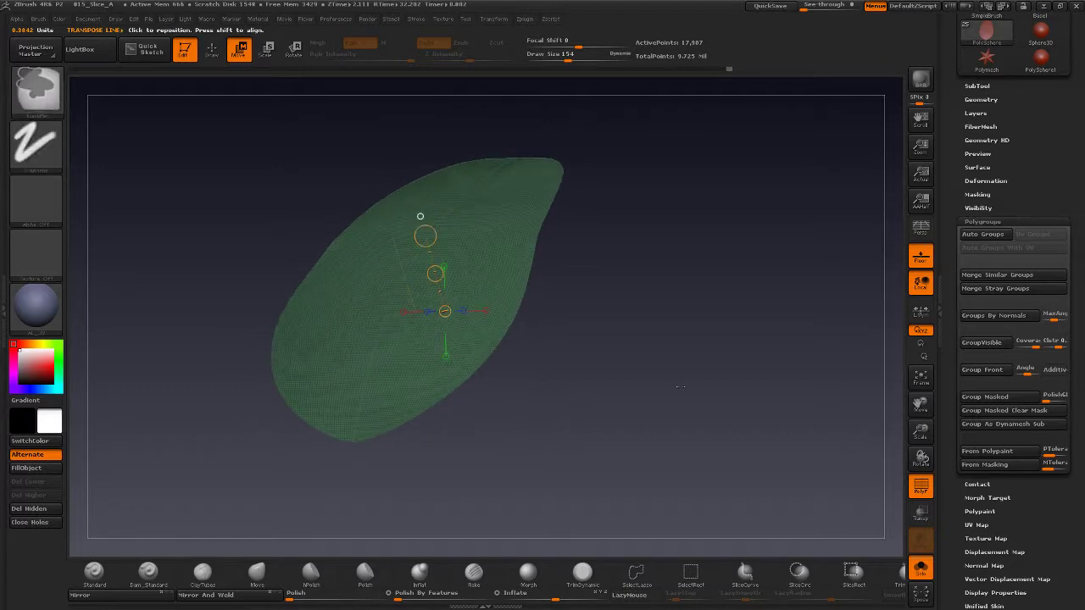
left_click(732, 439, "ctrl+shift")
left_click_drag(732, 439, 442, 438)
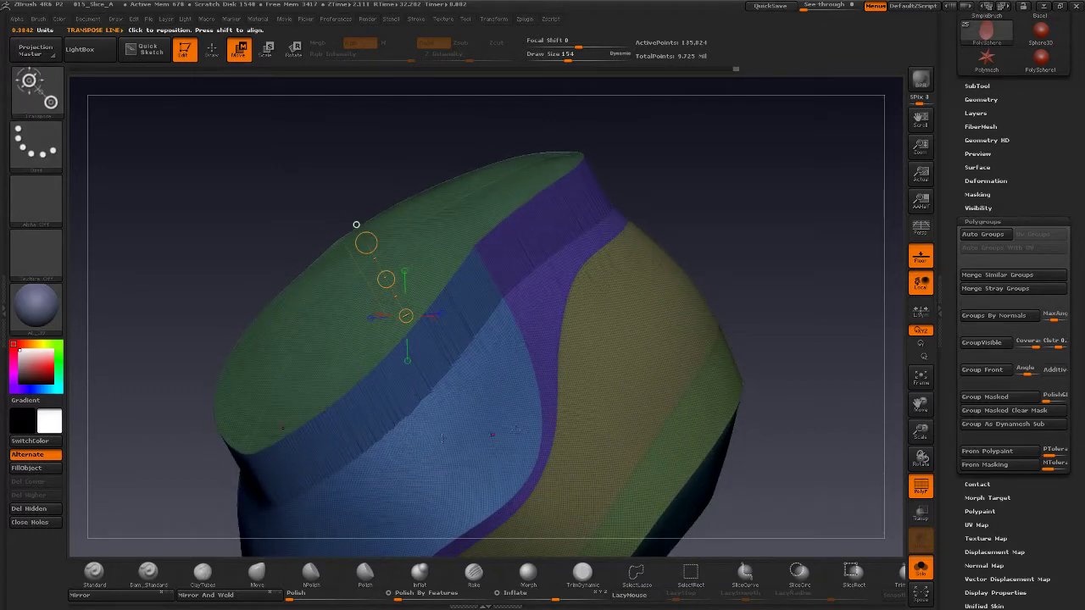
mouse_move(678, 256)
left_mouse_down()
mouse_move(721, 253)
mouse_move(735, 270)
left_mouse_up()
left_click_drag(722, 309, 364, 439)
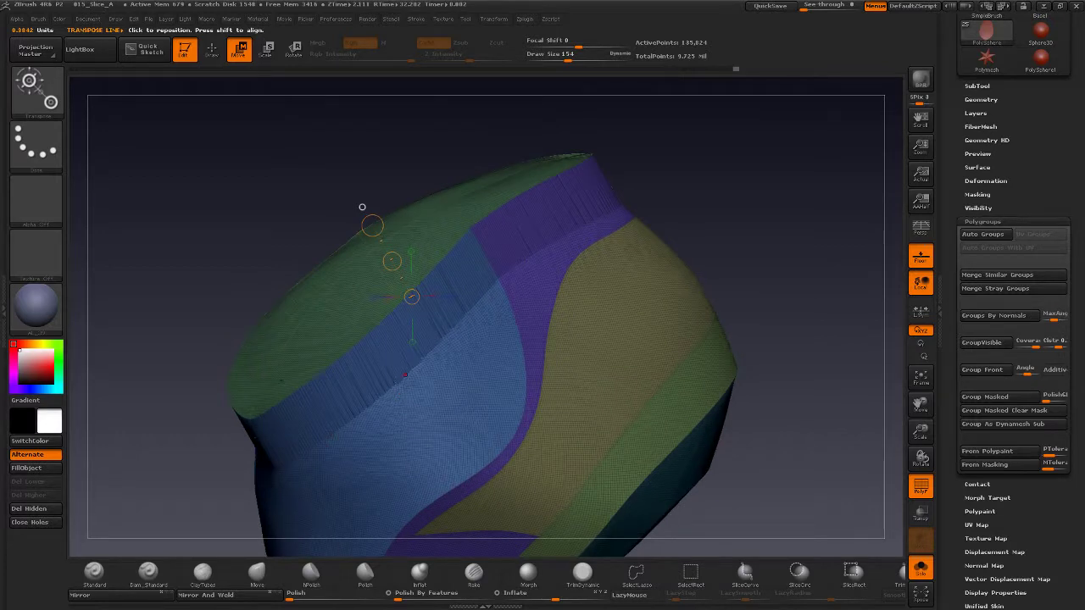
left_click_drag(758, 264, 776, 278)
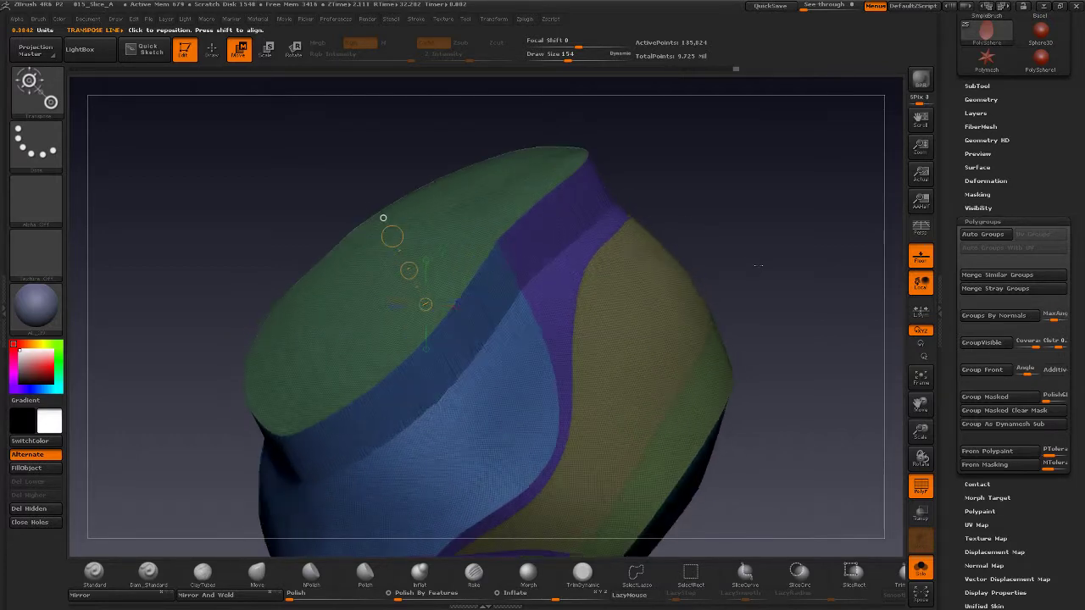
- Return the green cap to its flush position on the body and show the whole mesh
left_click(491, 212, "ctrl+shift")
left_click_drag(727, 313, 717, 317)
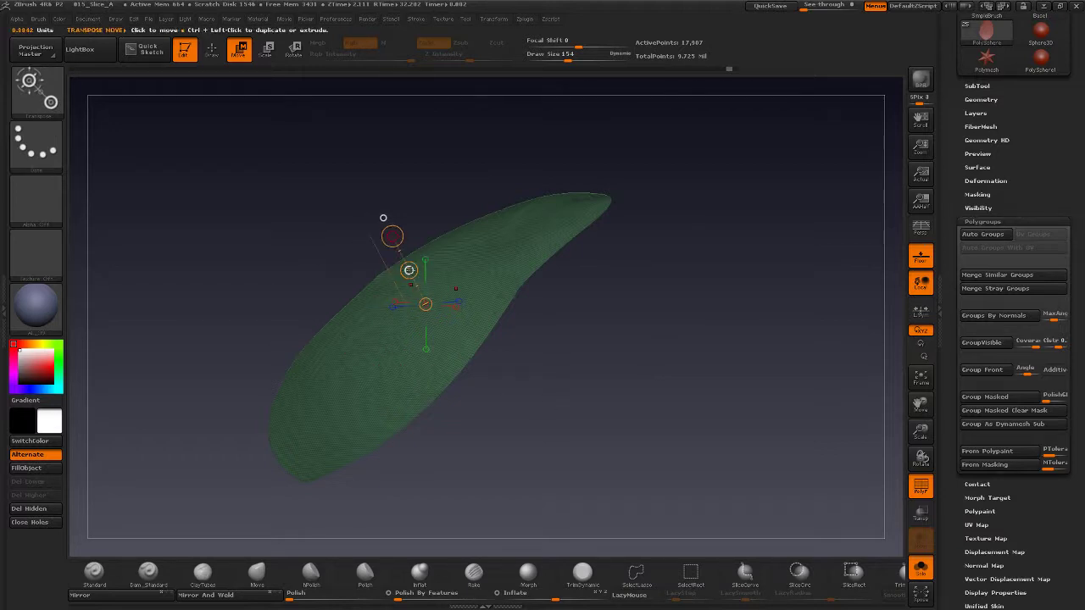
left_click_drag(729, 305, 764, 276)
left_click(734, 286, "ctrl+shift")
left_click(475, 262, "ctrl+shift")
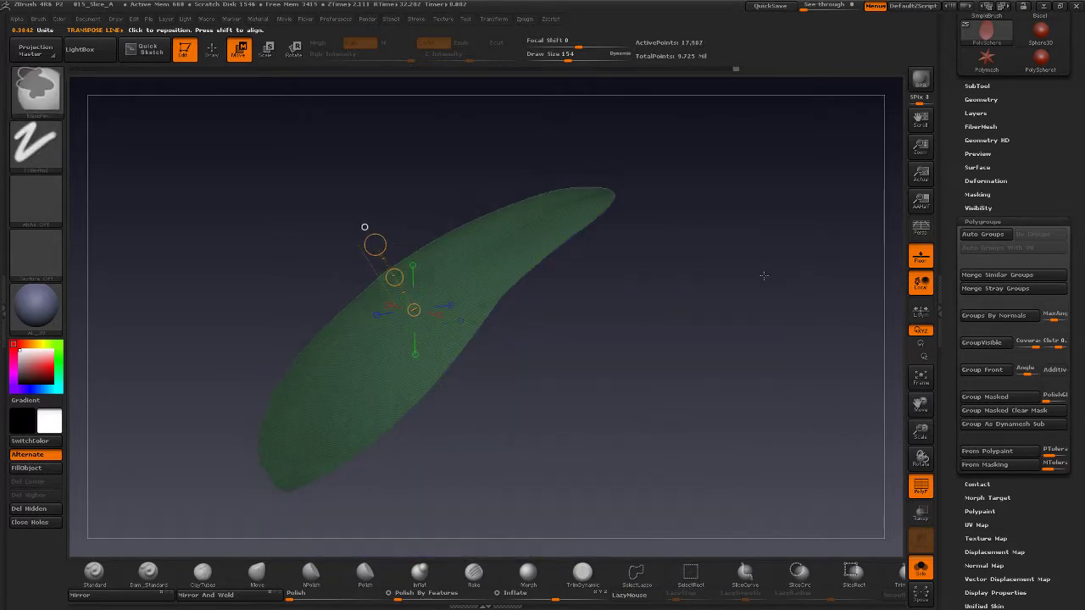
left_click(765, 285, "ctrl+shift")
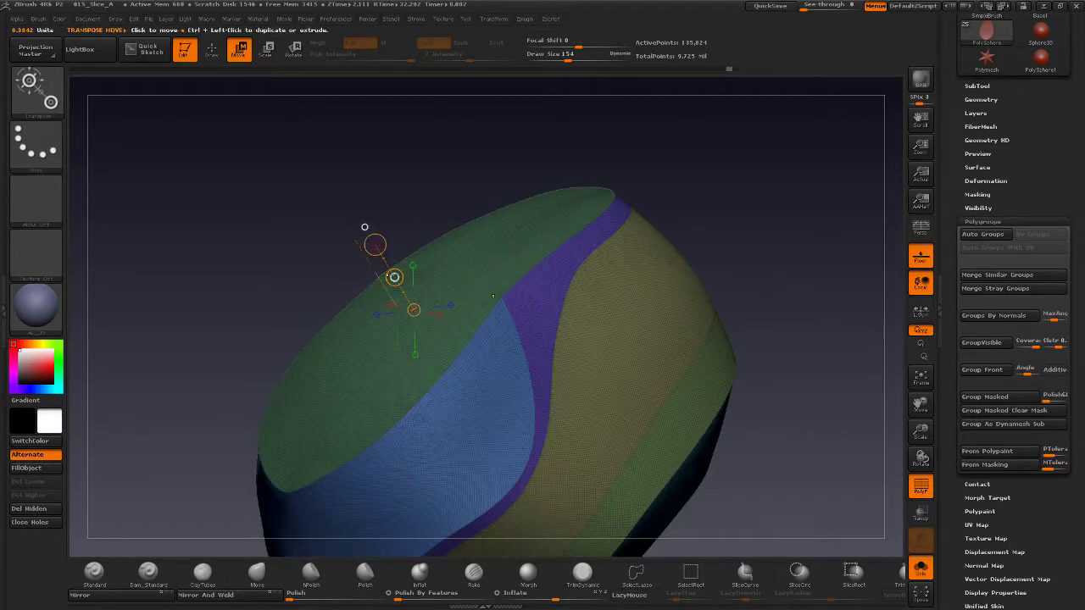
- Try to extrude with the Transpose Move line on the unmasked mesh and undo it
left_click_drag(395, 277, 382, 260, "ctrl")
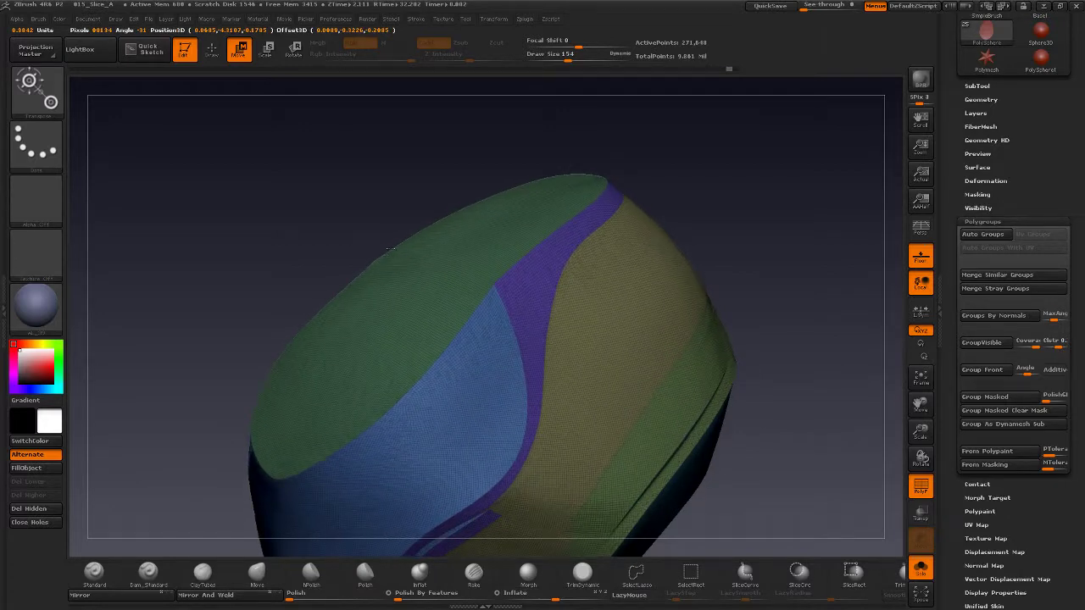
key("ctrl+z")
mouse_move(755, 246)
left_mouse_down()
mouse_move(766, 259)
mouse_move(757, 270)
left_mouse_up()
key("ctrl+z")
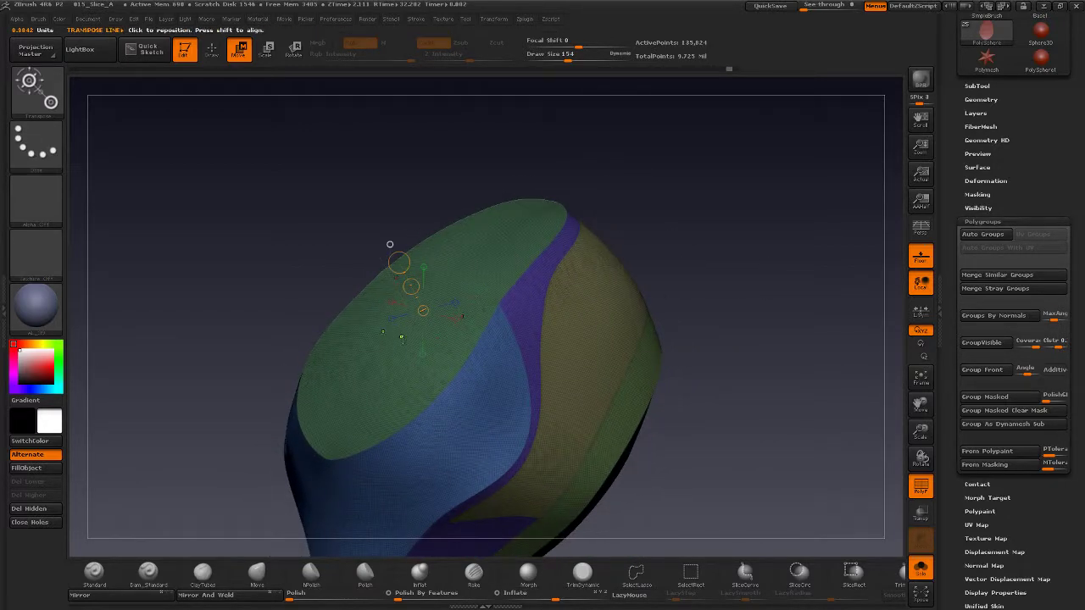
- Mask everything except the green cap polygroup and extrude the cap slightly outward with the Transpose Move line
left_click(406, 339, "ctrl")
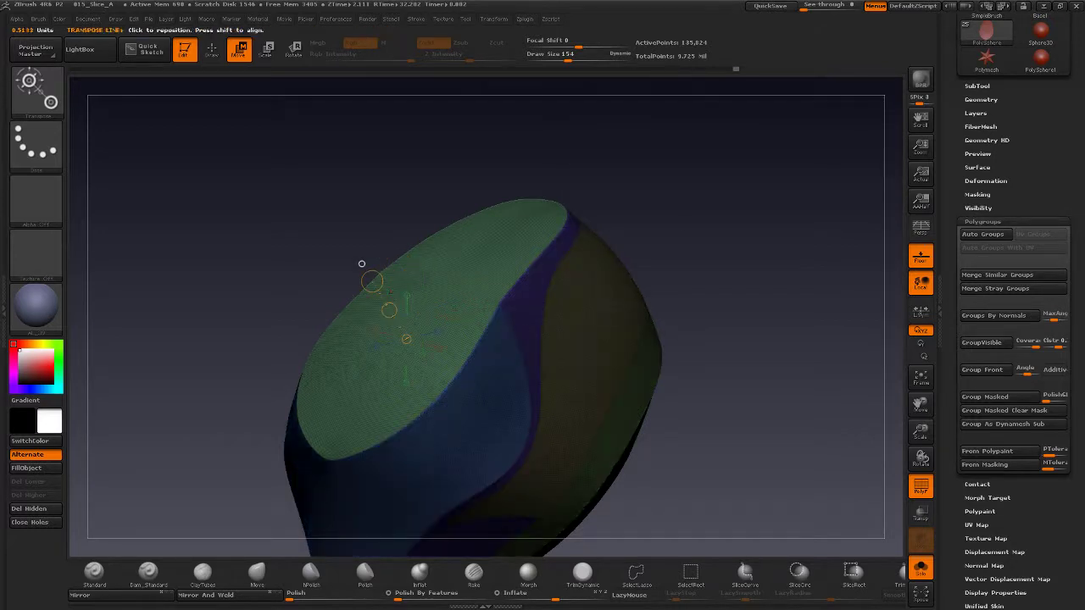
left_click_drag(683, 224, 659, 221)
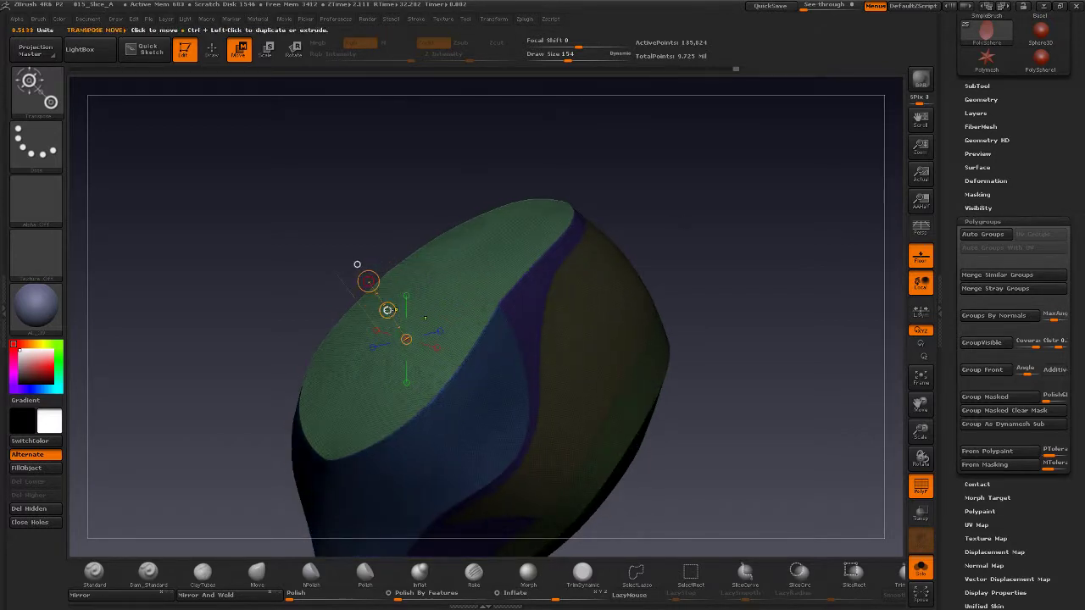
left_click_drag(386, 309, 360, 288, "ctrl")
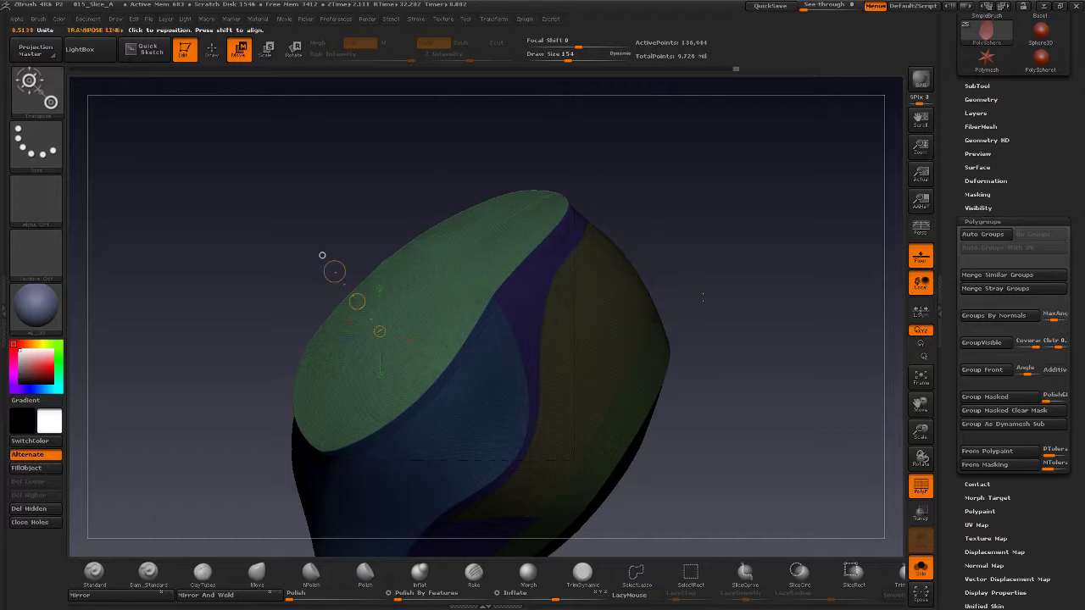
left_click_drag(729, 284, 750, 237)
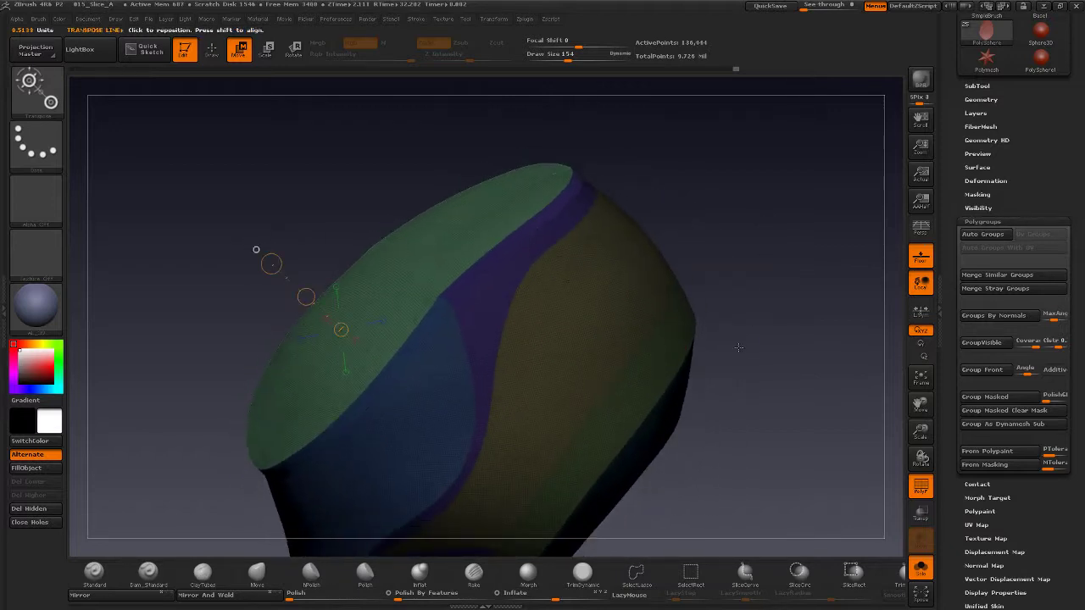
left_click_drag(765, 373, 763, 349)
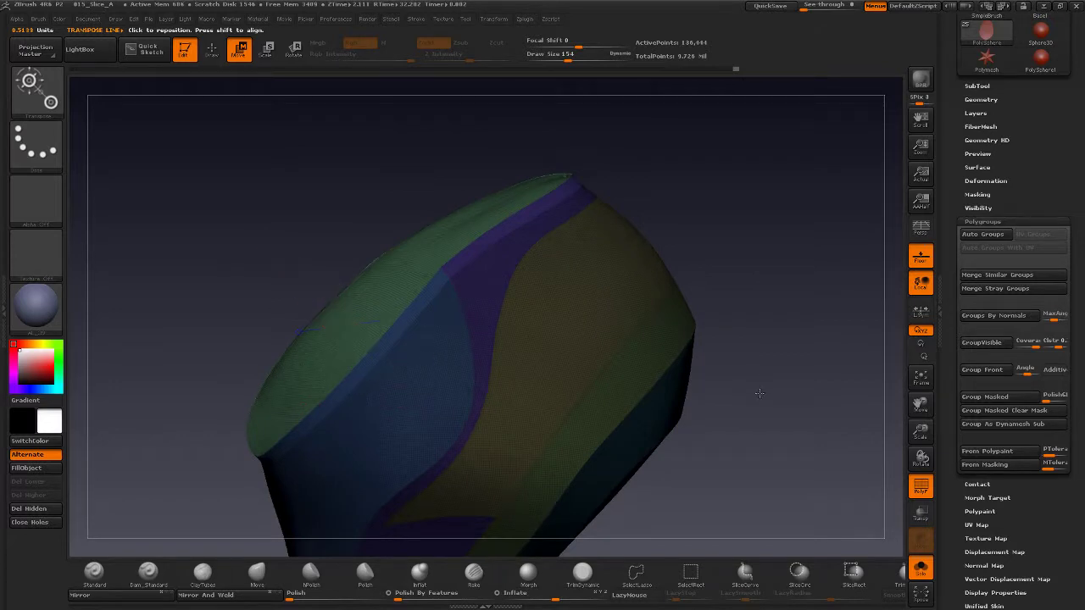
left_click_drag(760, 394, 778, 376)
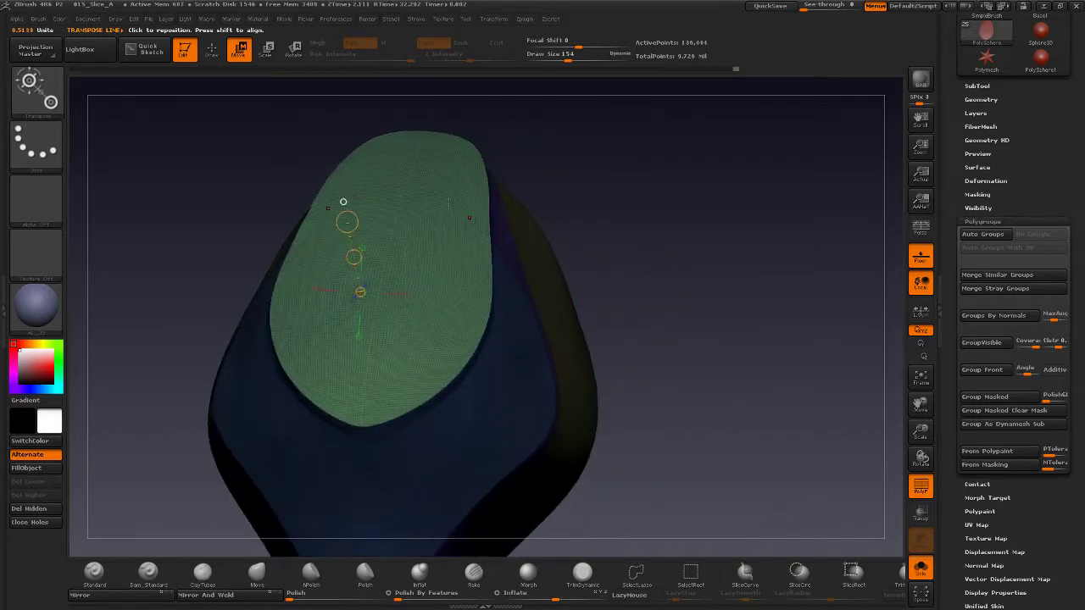
- Scale the extruded green cap down with the Transpose line to form a bevelled border around it
left_click(265, 49)
left_click_drag(347, 221, 352, 237)
left_click_drag(668, 260, 667, 368)
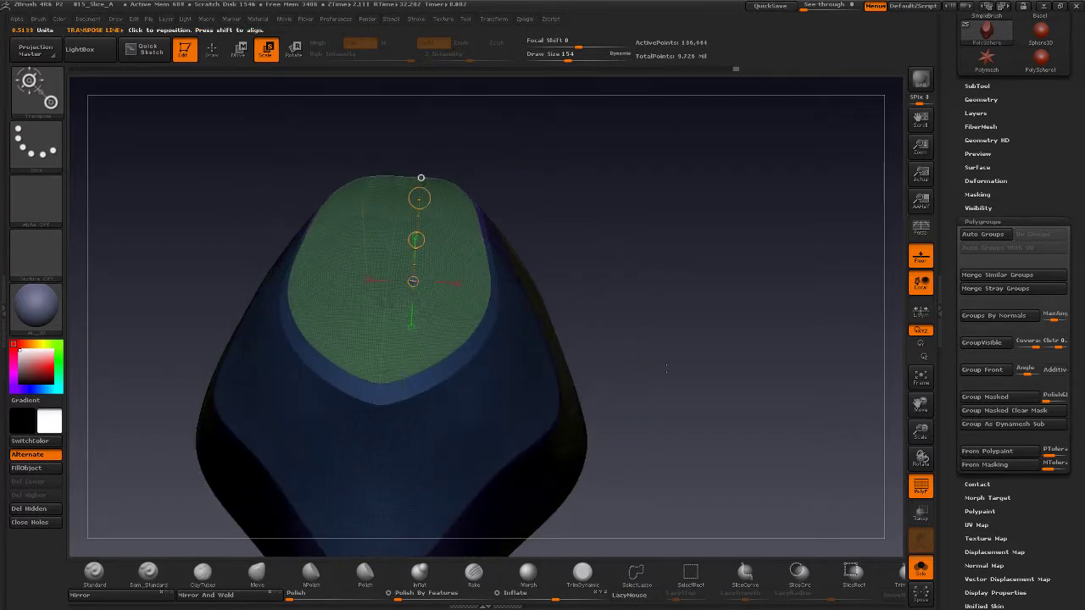
left_click_drag(673, 405, 718, 377)
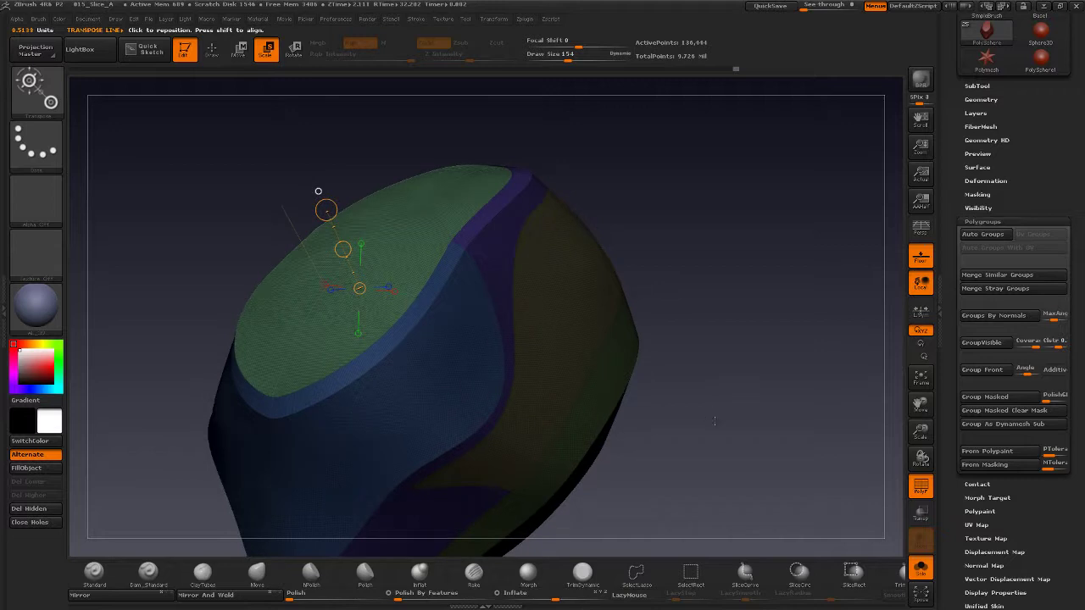
left_click_drag(715, 421, 737, 455)
- Clear the mask and examine the bevelled cap with the polyframe hidden, then show the polyframe again
left_click(921, 486)
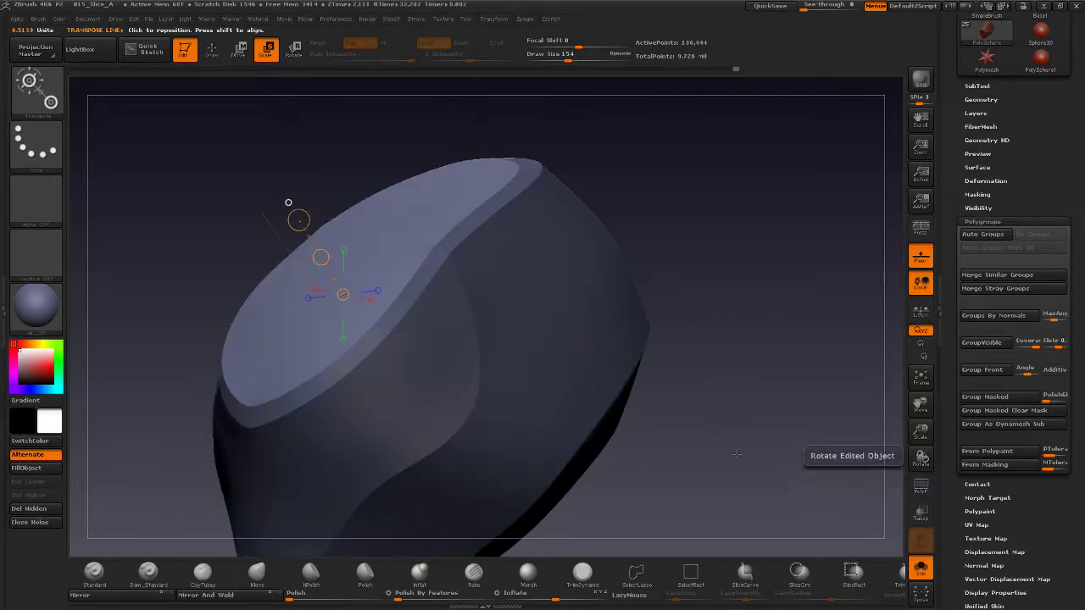
key("shift")
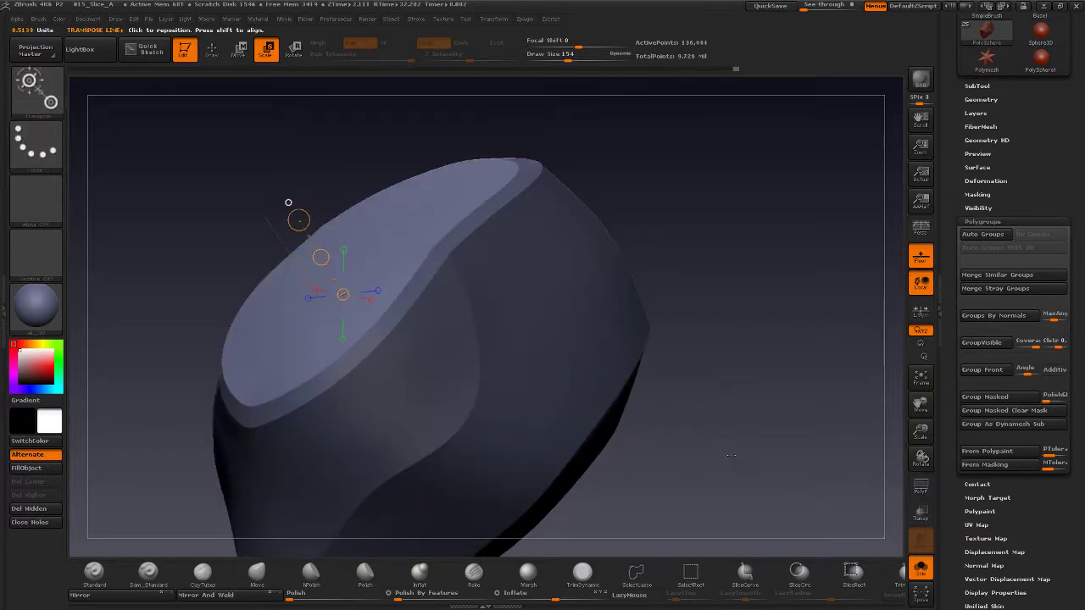
key("ctrl+shift")
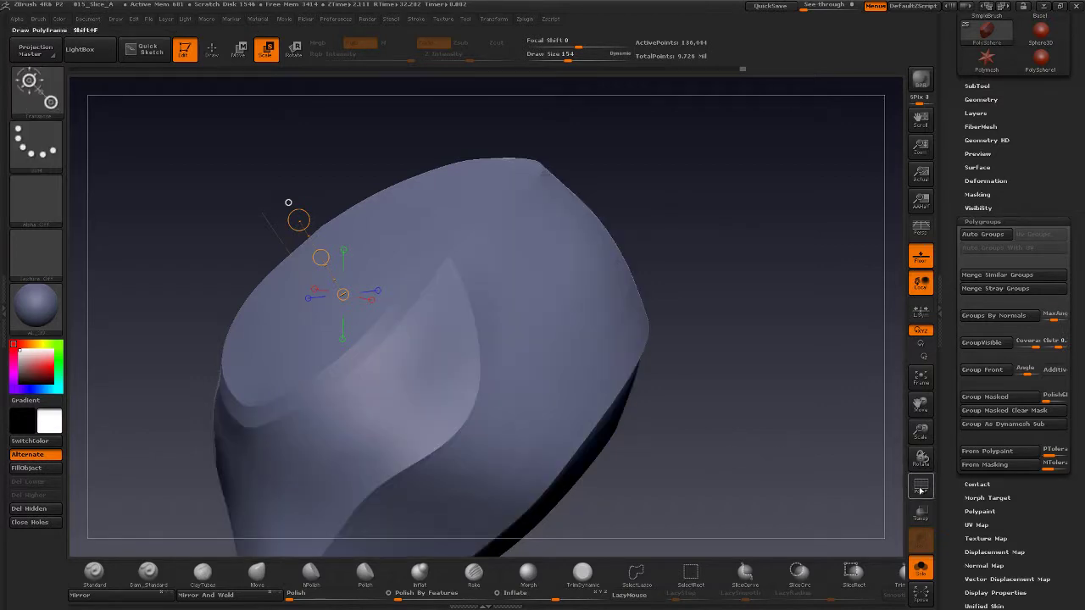
left_click(921, 486)
left_click_drag(716, 381, 691, 379)
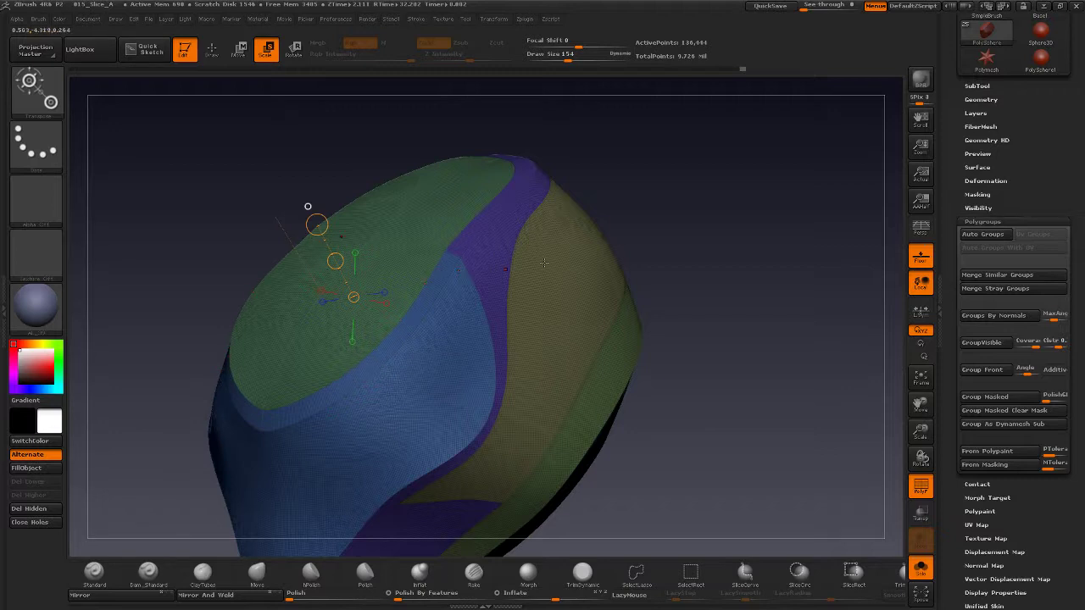
left_click_drag(696, 261, 674, 263)
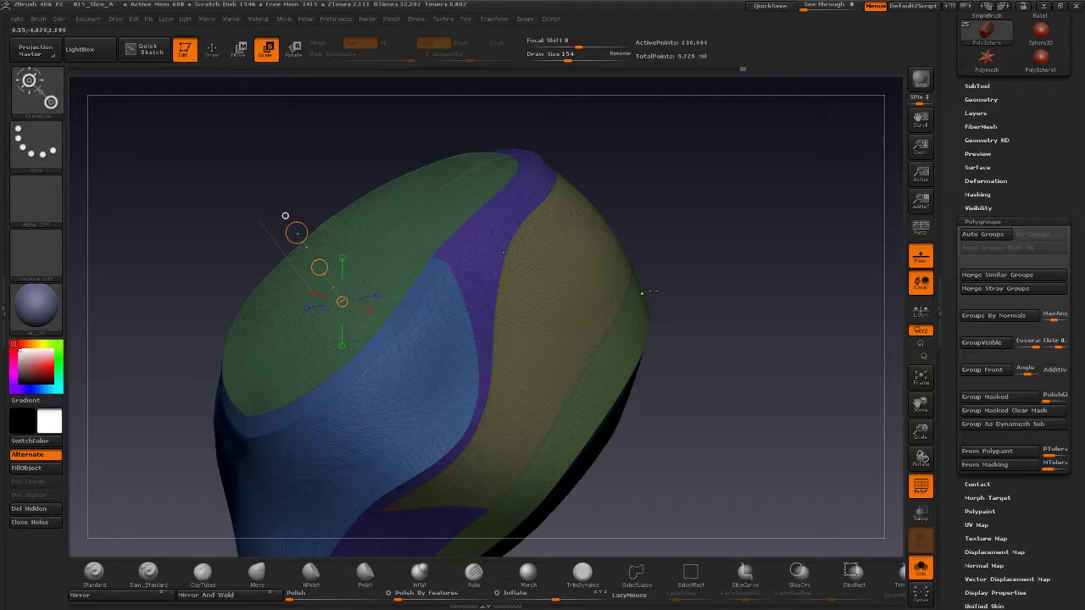
- Undo the mask clearing, scaling, extrusion and masking of the green cap
key("ctrl+z")
key("ctrl+z")
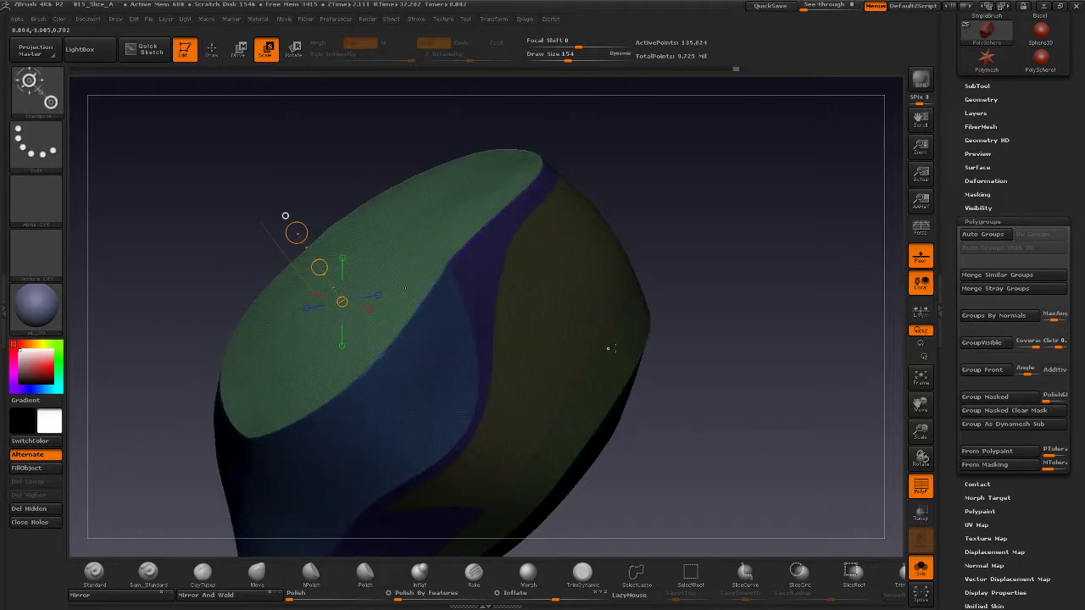
key("ctrl+z")
key("ctrl+z")
key("ctrl+z")
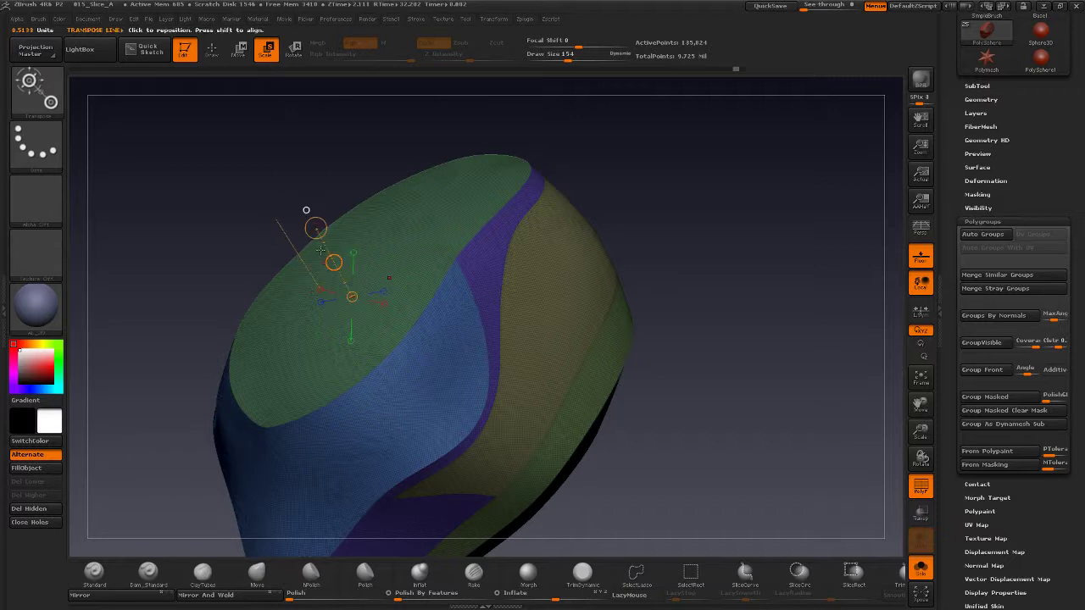
key("ctrl+z")
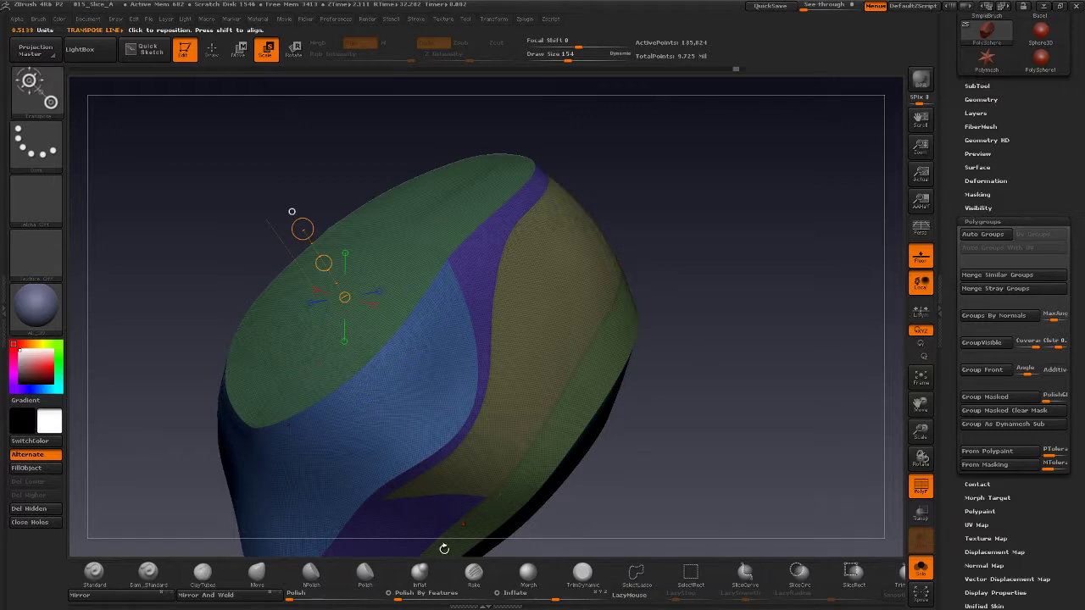
key("ctrl+z")
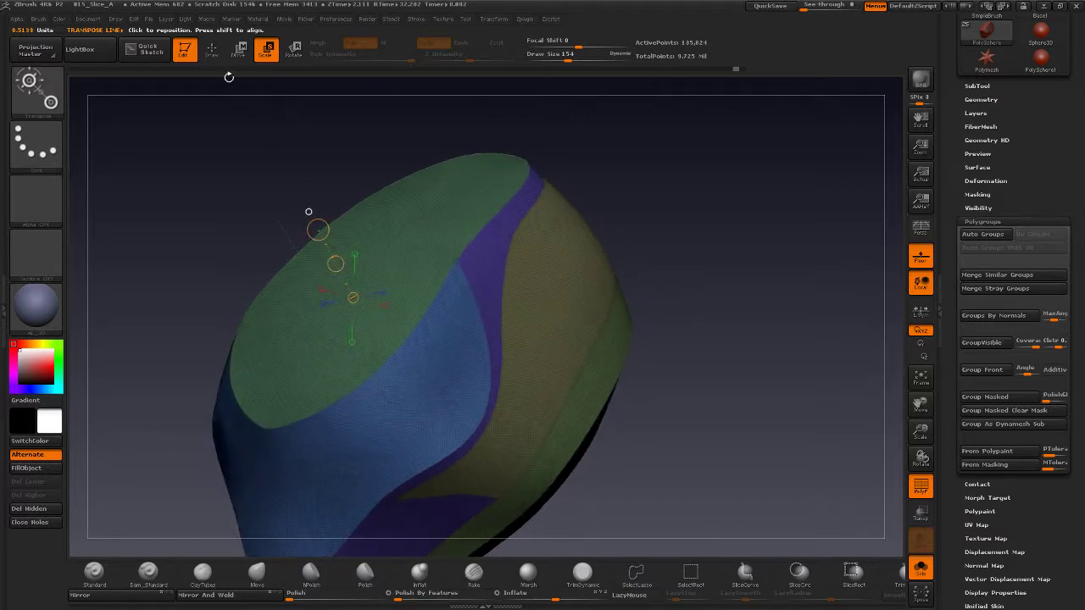
- Return to Draw mode and isolate the green cap polygroup
key("q")
left_click(399, 315, "ctrl+shift")
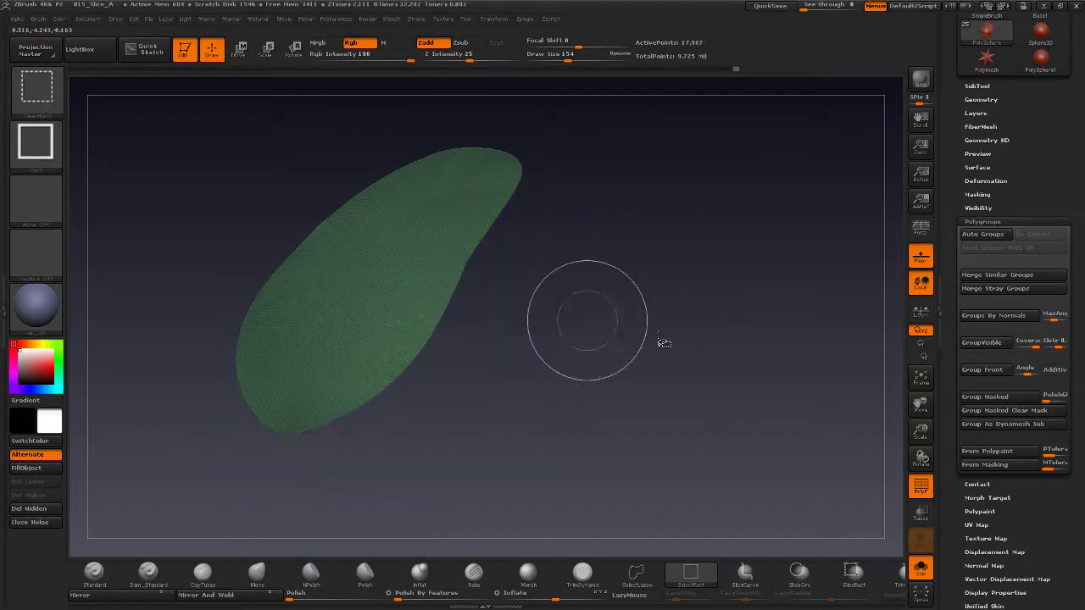
- Open the EdgeLoop options in the mesh's geometry settings
scroll(954, 231, "down", 2)
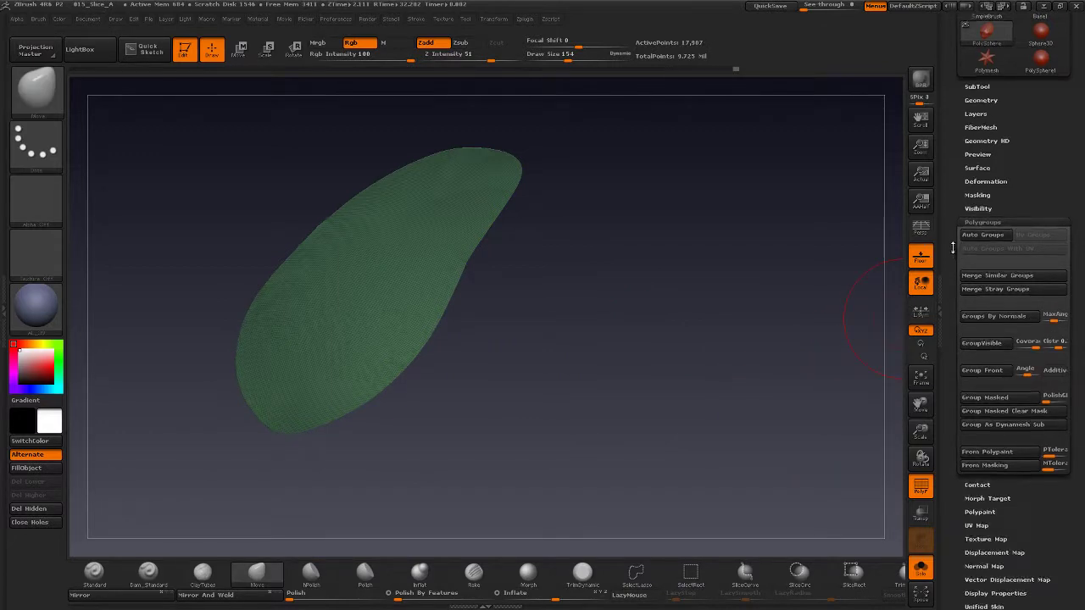
scroll(955, 246, "up", 2)
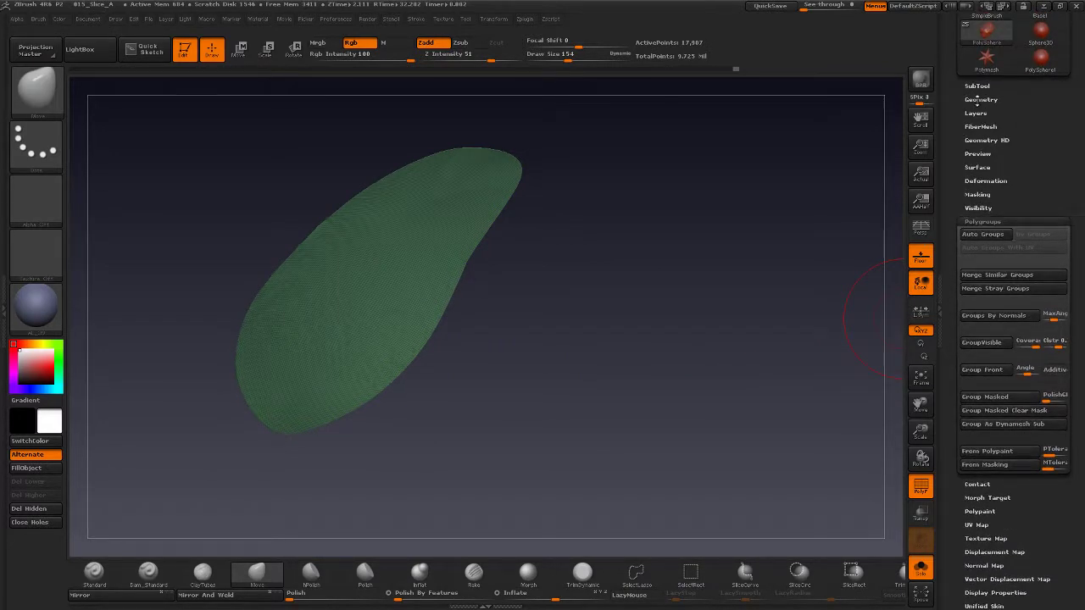
left_click(981, 96)
scroll(953, 263, "down", 1)
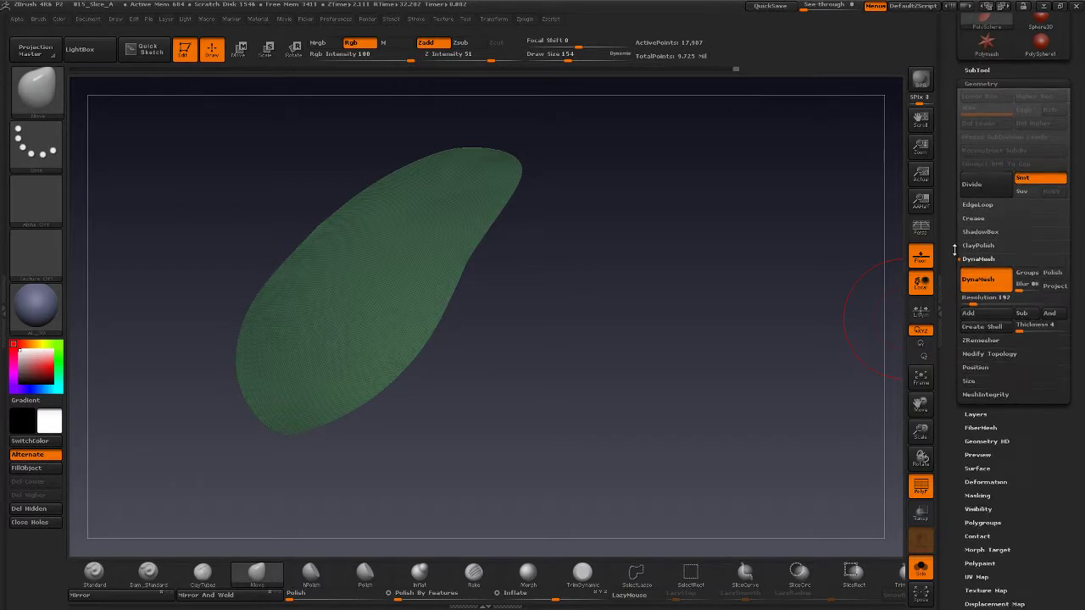
left_click(981, 263)
scroll(957, 250, "up", 2)
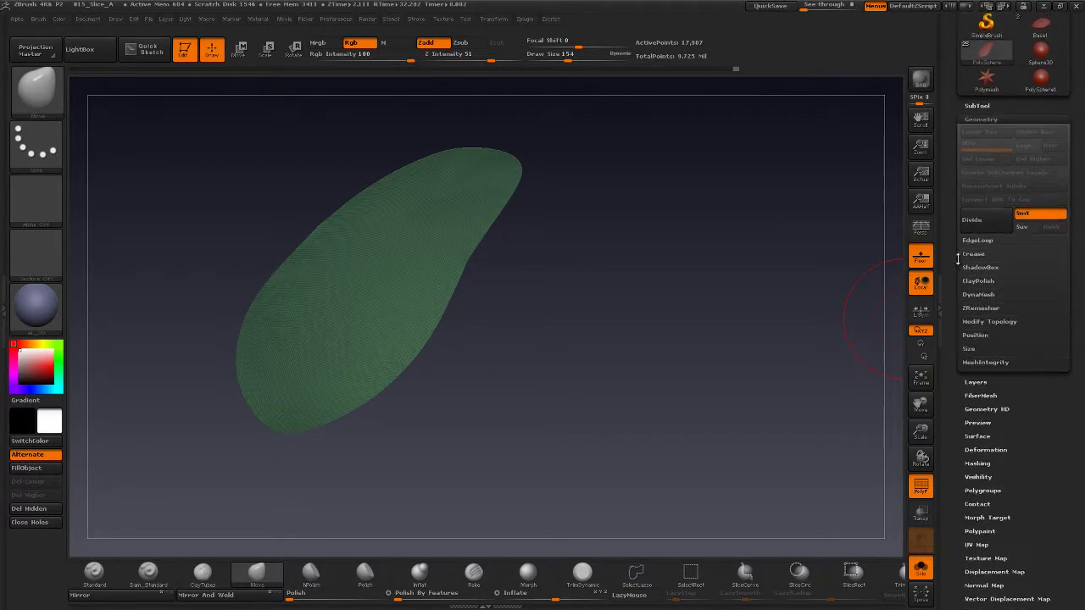
left_click(991, 240)
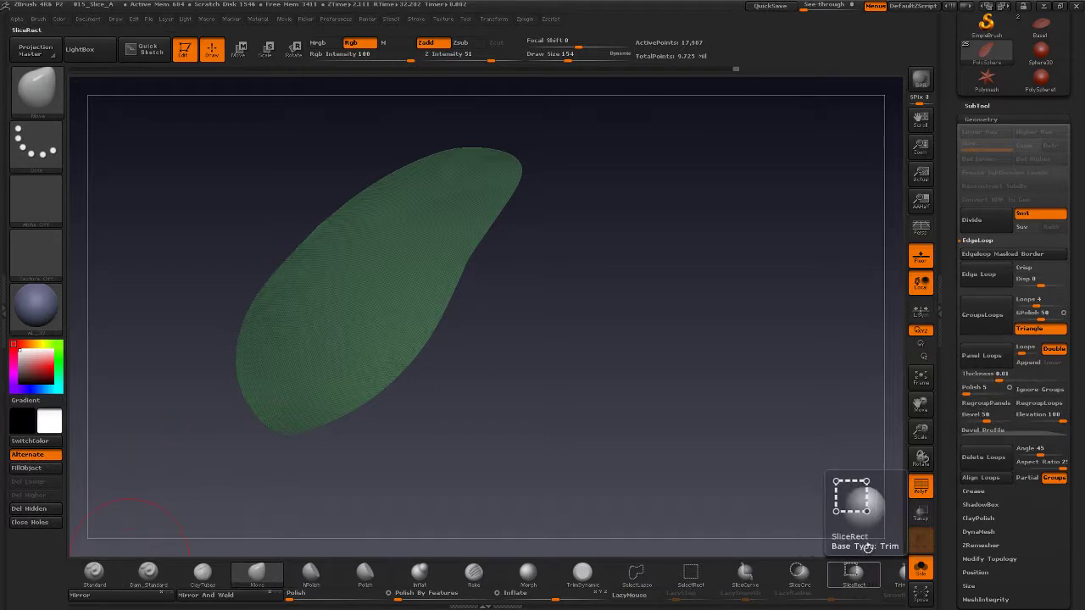
left_click_drag(691, 432, 713, 410)
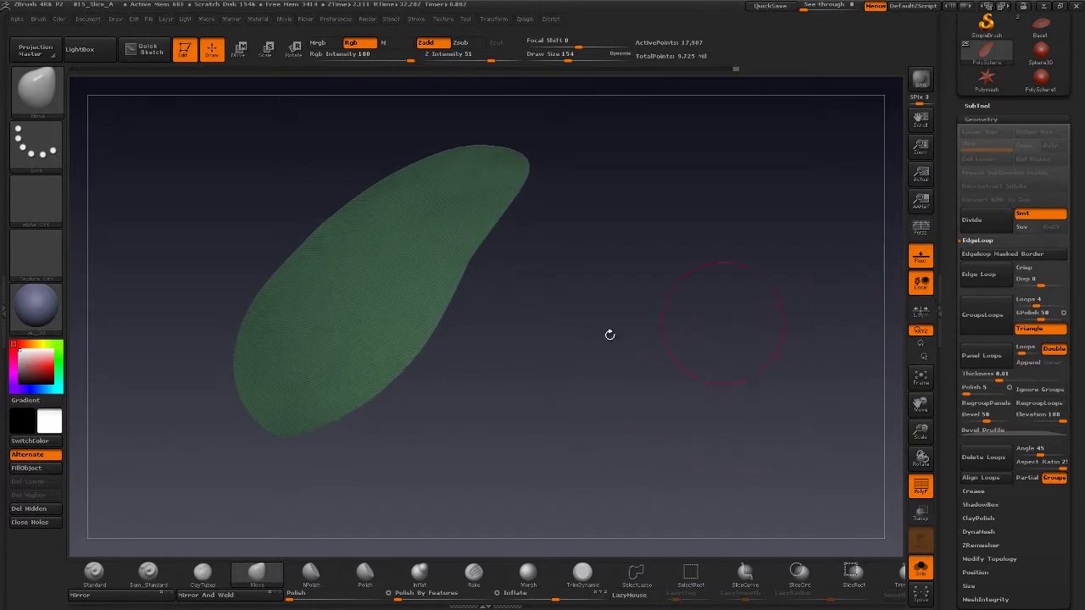
left_click_drag(496, 391, 488, 387)
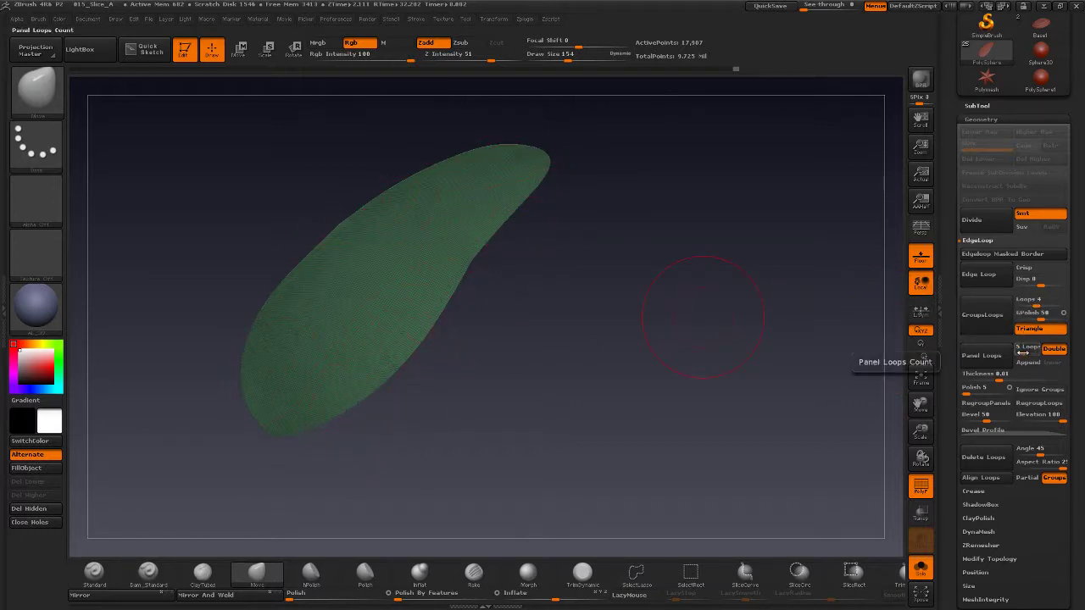
- Set the GroupsLoops loop count to 1
left_click_drag(1023, 352, 1027, 352)
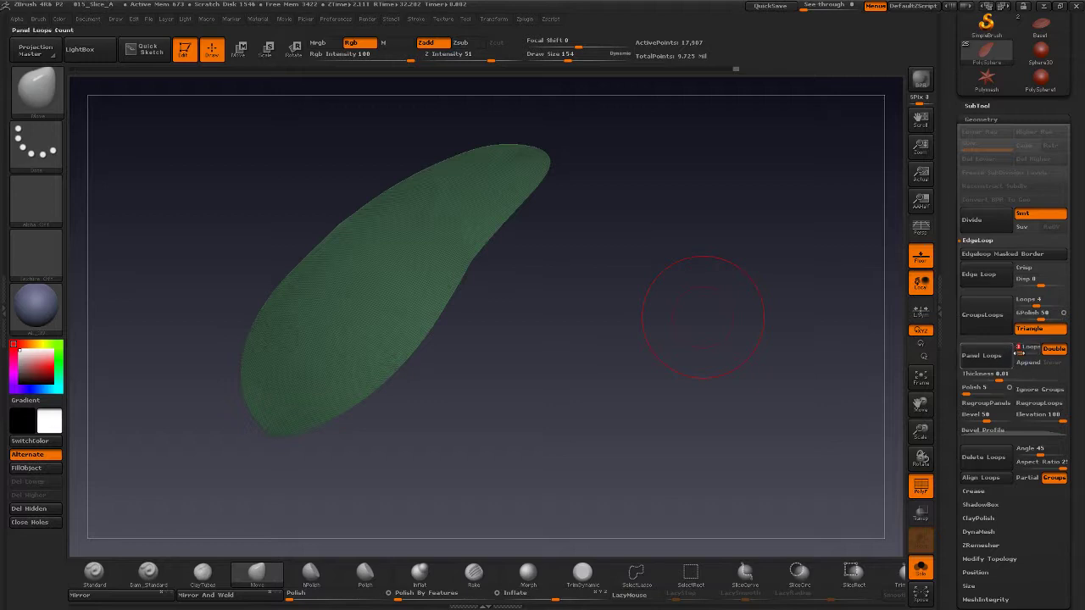
left_click_drag(1022, 353, 1024, 353)
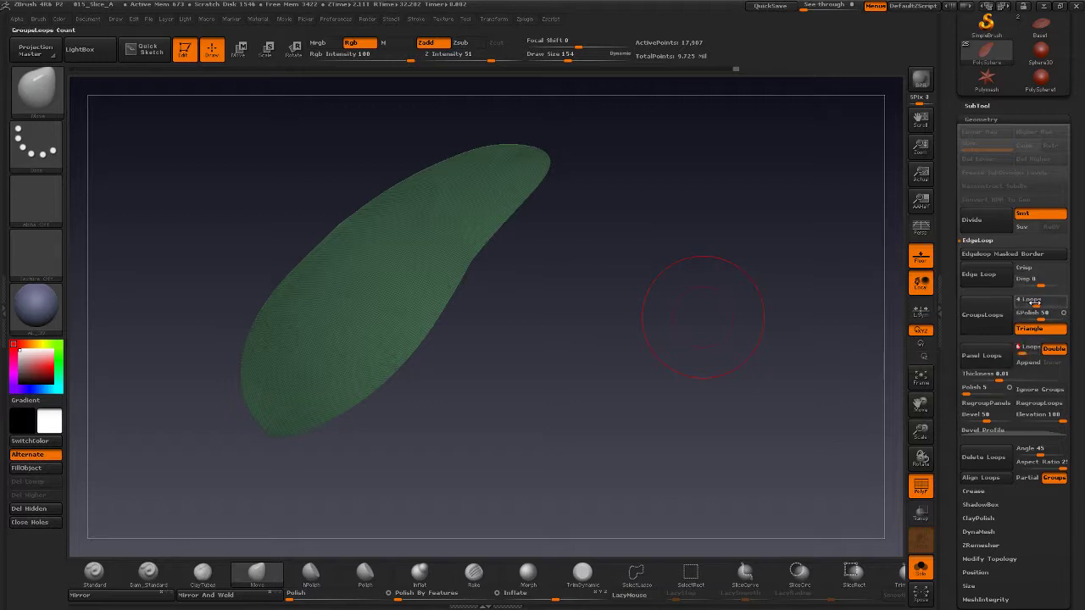
left_click_drag(1034, 304, 1024, 305)
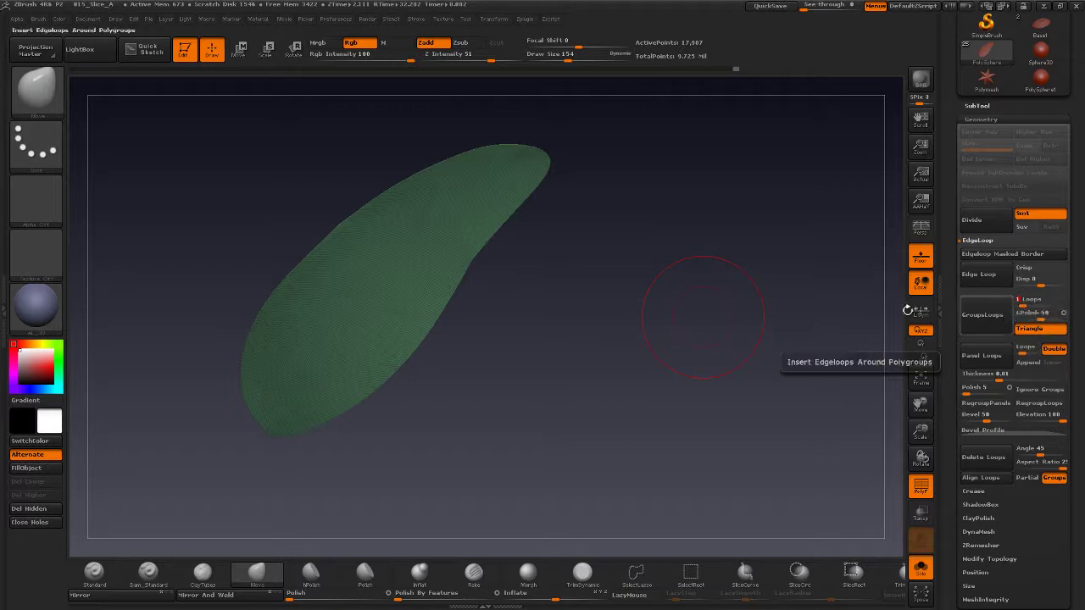
left_click(984, 314)
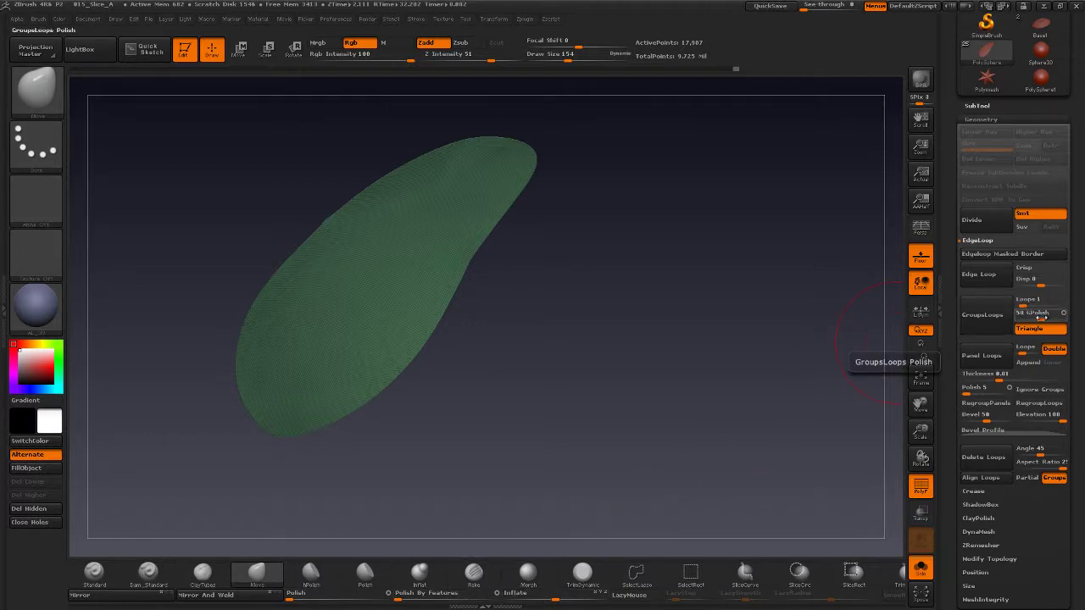
- Set GPolish to 2 and run GroupsLoops to insert an edge loop around the isolated cap's polygroup
left_click_drag(1038, 316, 1032, 315)
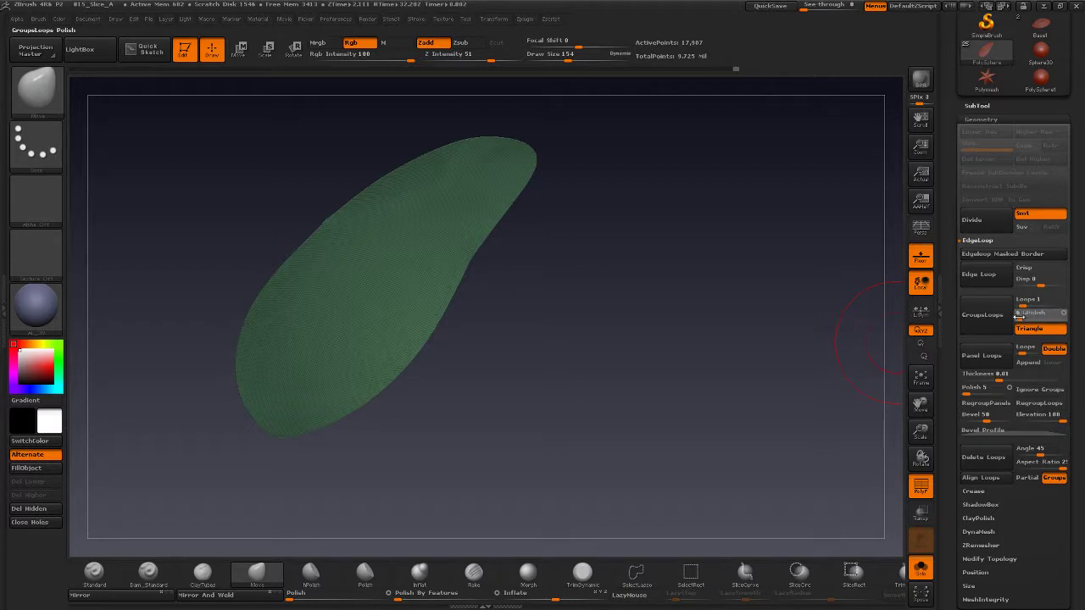
left_click(1019, 316)
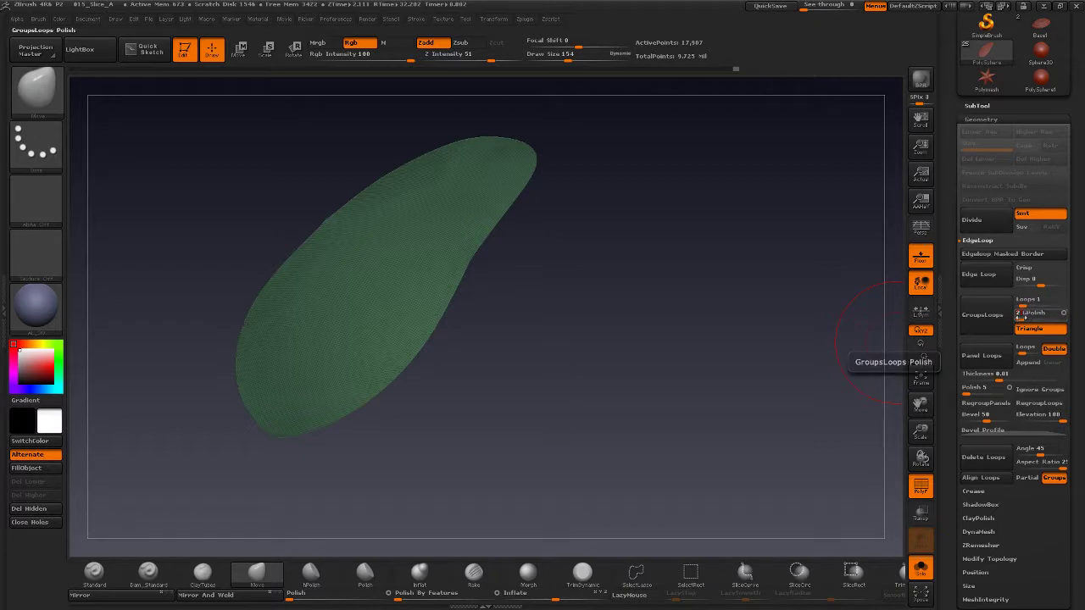
type("2")
key("Return")
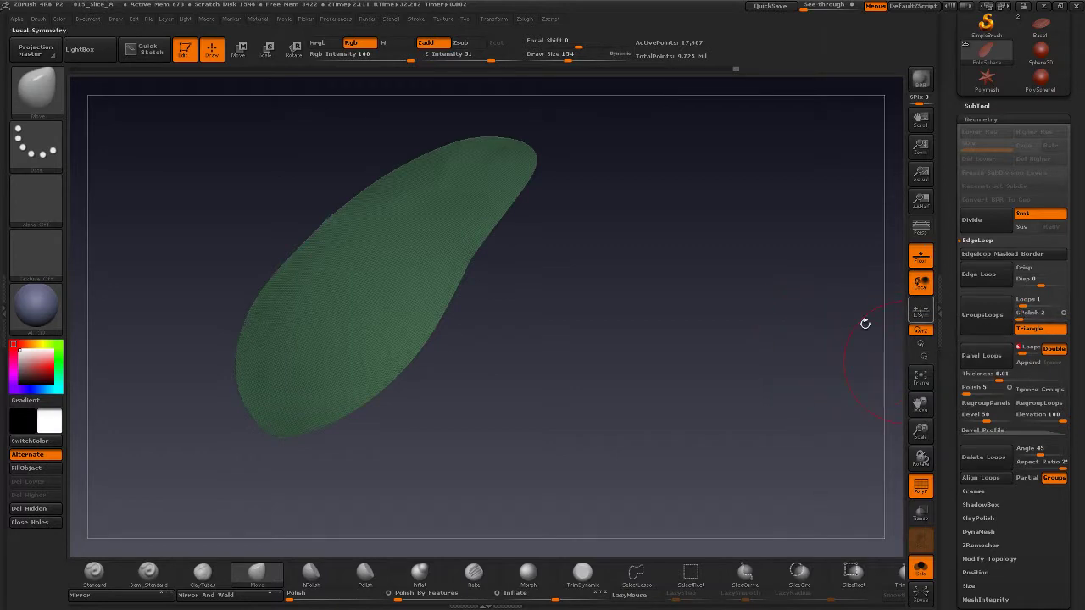
left_click(984, 315)
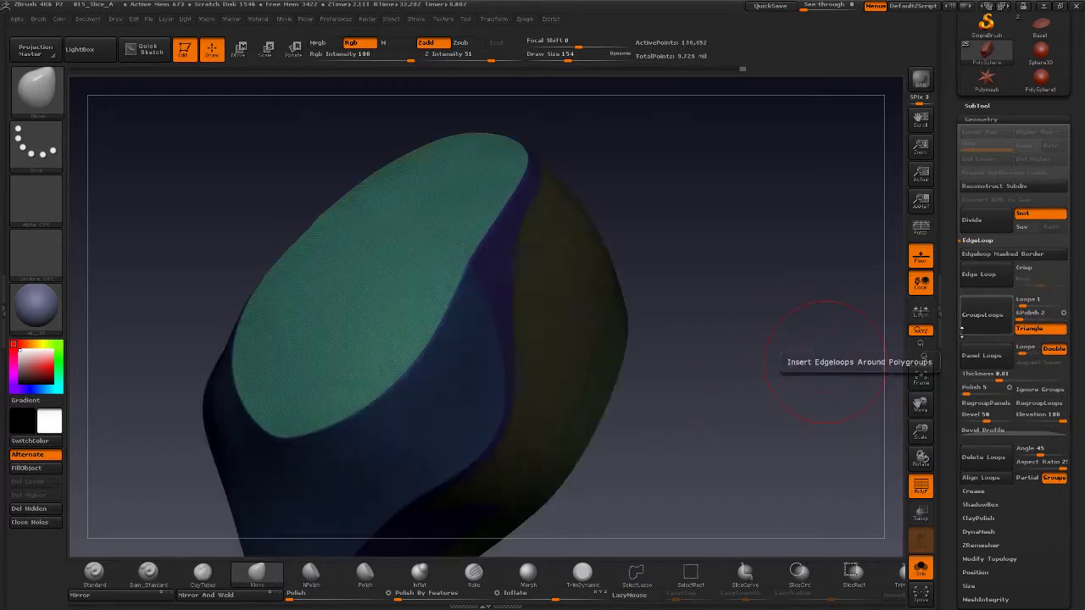
- Place a Transpose Move line on the unmasked green cap and move the cap outward from the mesh
mouse_move(680, 400)
left_mouse_down()
mouse_move(770, 380)
mouse_move(737, 365)
mouse_move(702, 420)
left_mouse_up()
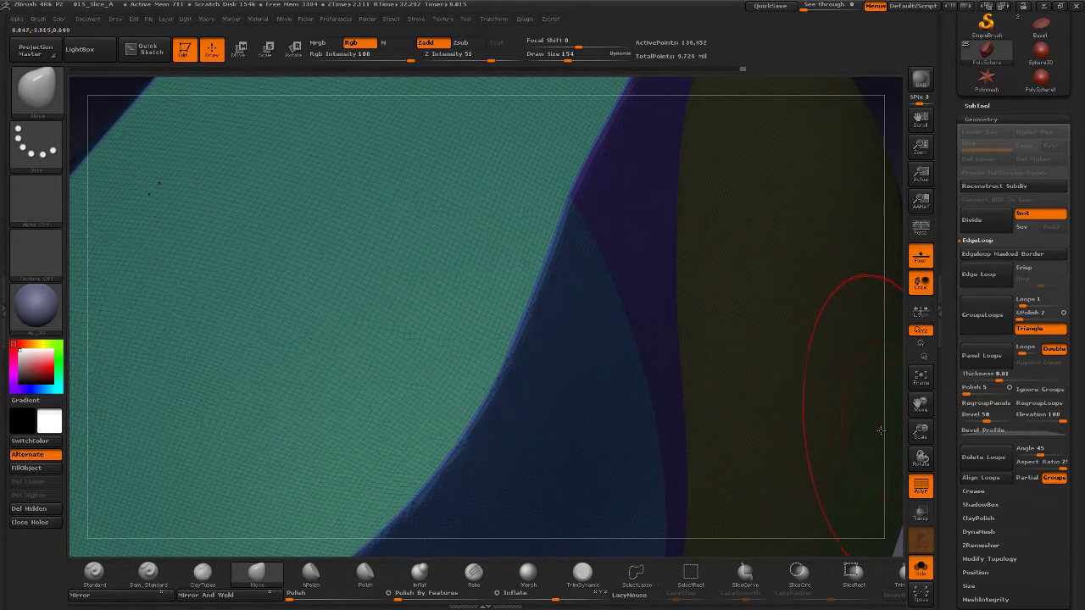
key("f")
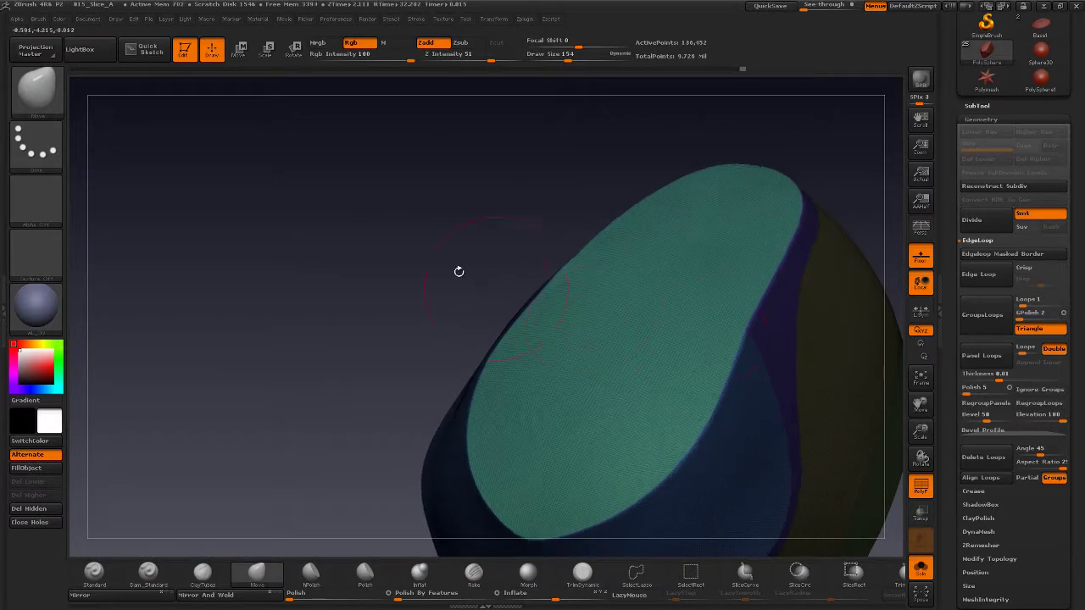
left_click_drag(457, 271, 595, 346)
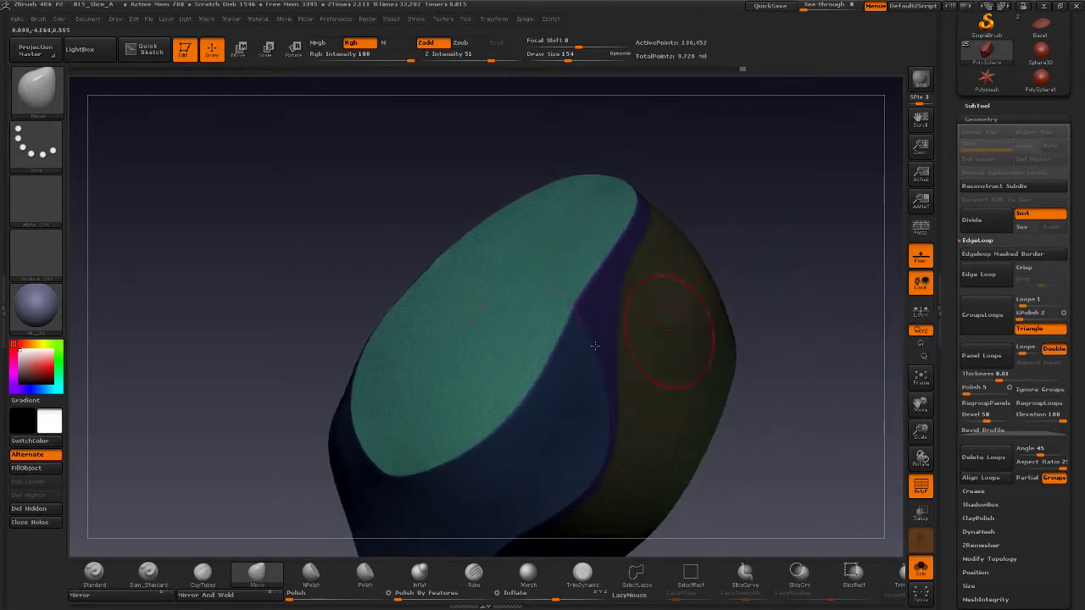
left_click(239, 49)
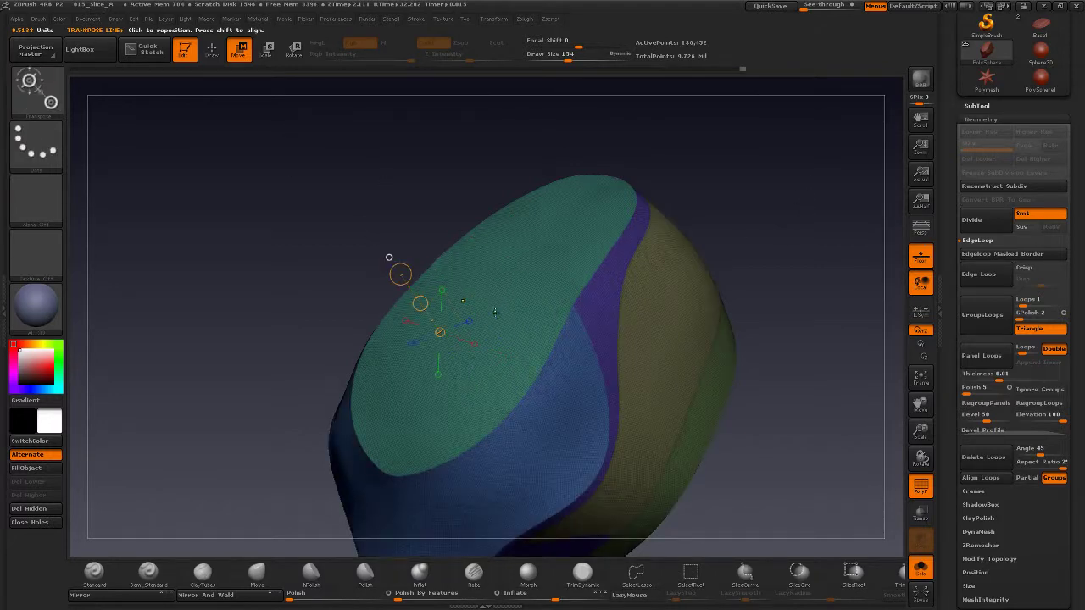
left_click_drag(495, 312, 463, 236)
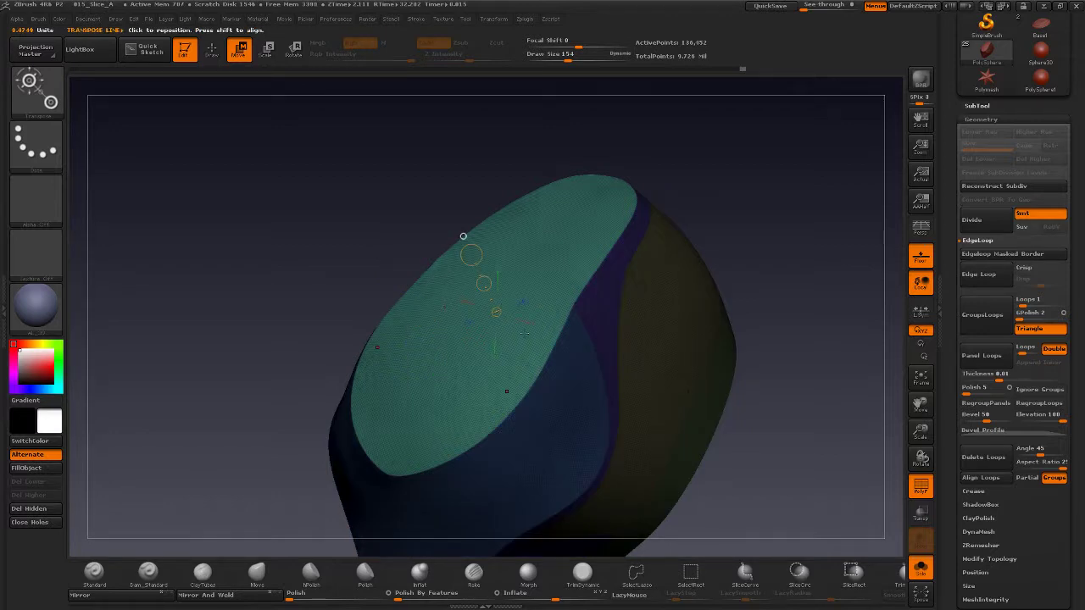
left_click_drag(779, 256, 780, 270, "alt")
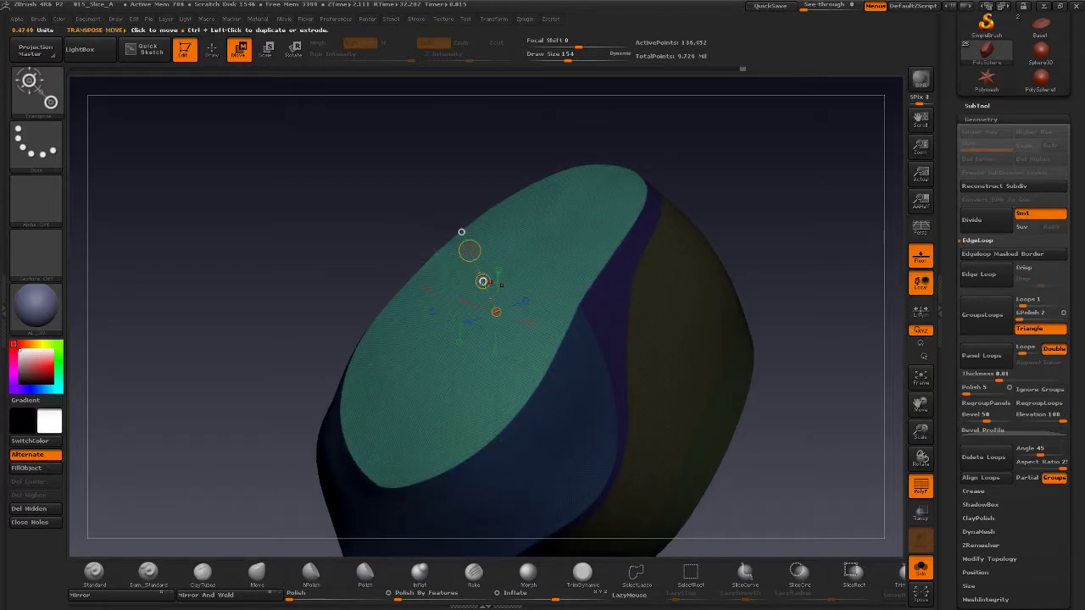
left_click_drag(483, 281, 470, 255)
- Examine the raised green cap and its border from several sides
left_click_drag(772, 259, 792, 199)
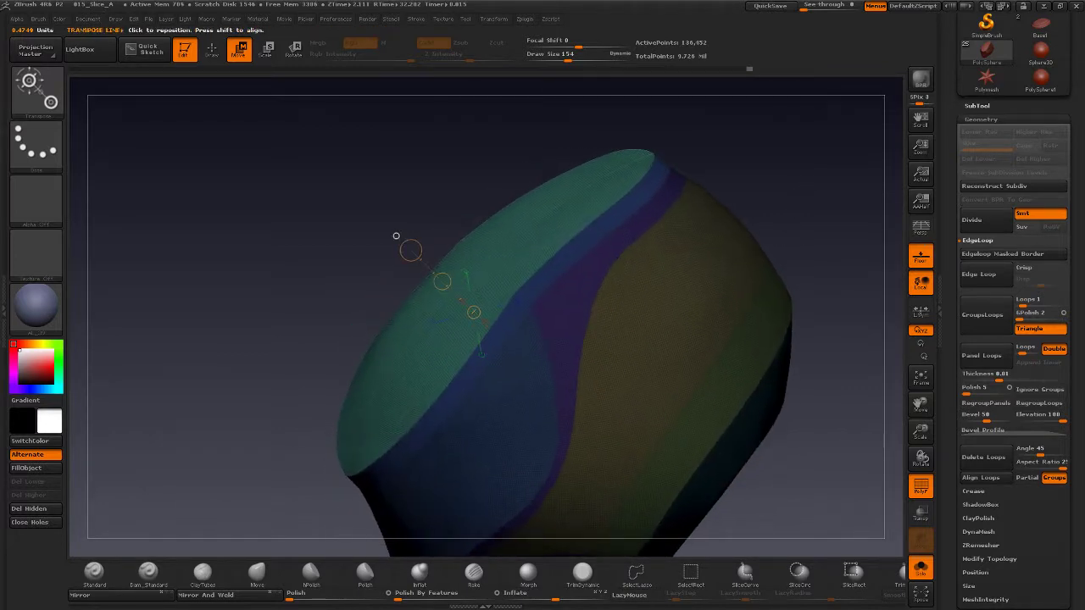
key("shift")
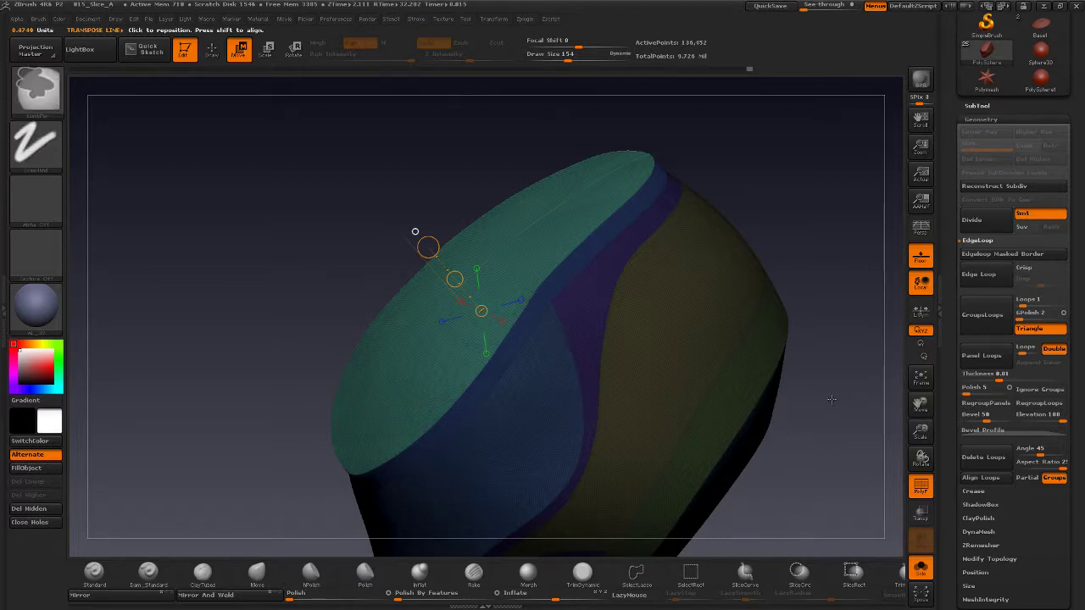
left_click_drag(832, 399, 788, 500)
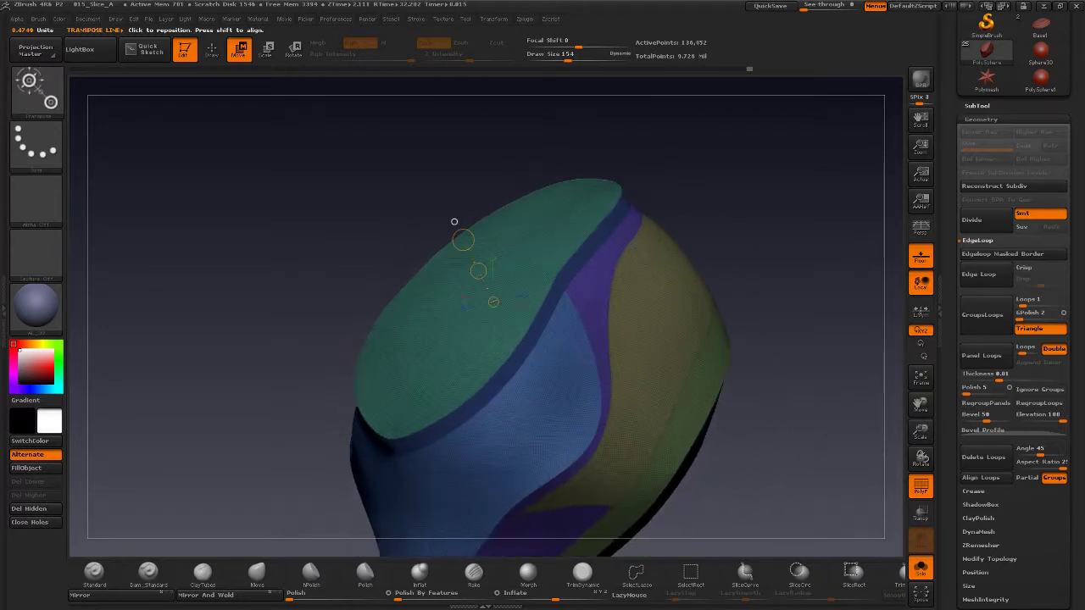
left_click_drag(454, 221, 418, 216)
left_click_drag(788, 297, 776, 298)
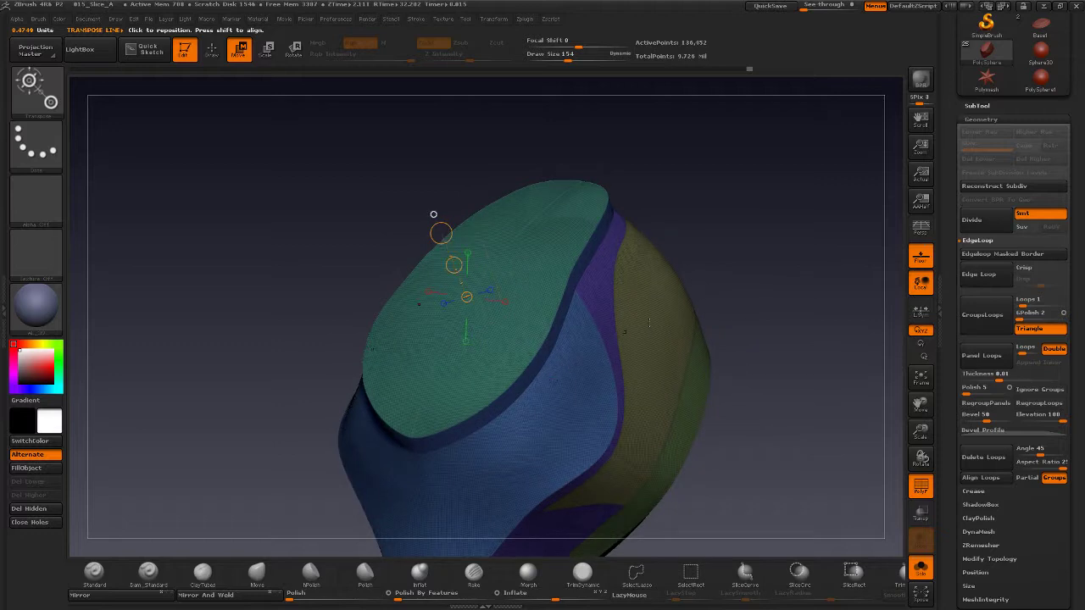
left_click_drag(650, 322, 424, 413)
left_click_drag(397, 218, 415, 225)
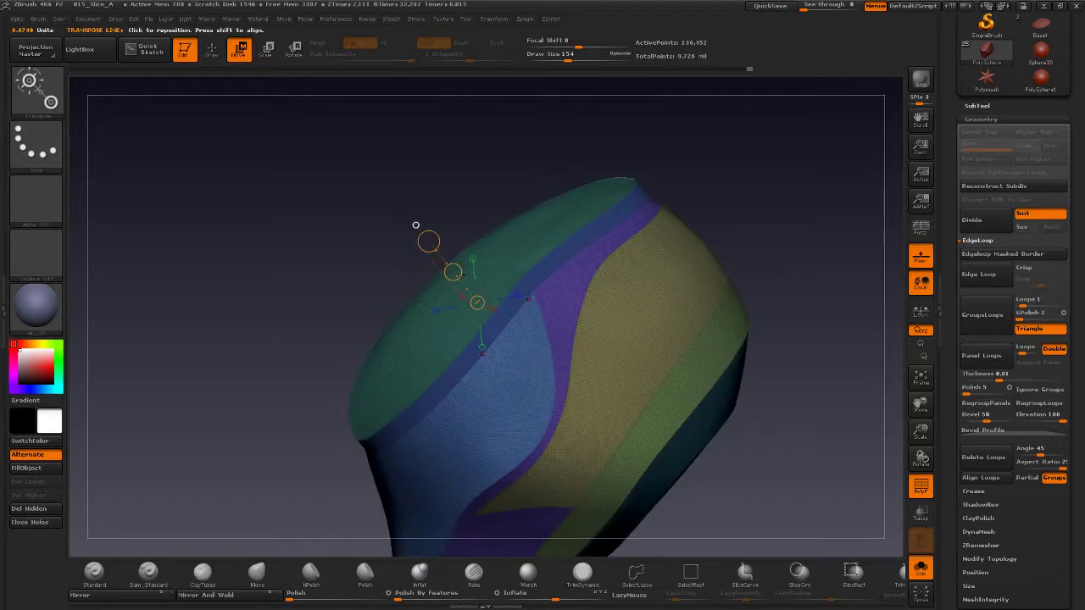
left_click_drag(804, 289, 835, 299)
left_click_drag(755, 356, 723, 312)
- Scale the raised green cap down with the Transpose line to bevel its border, and return to Draw mode
left_click(268, 51)
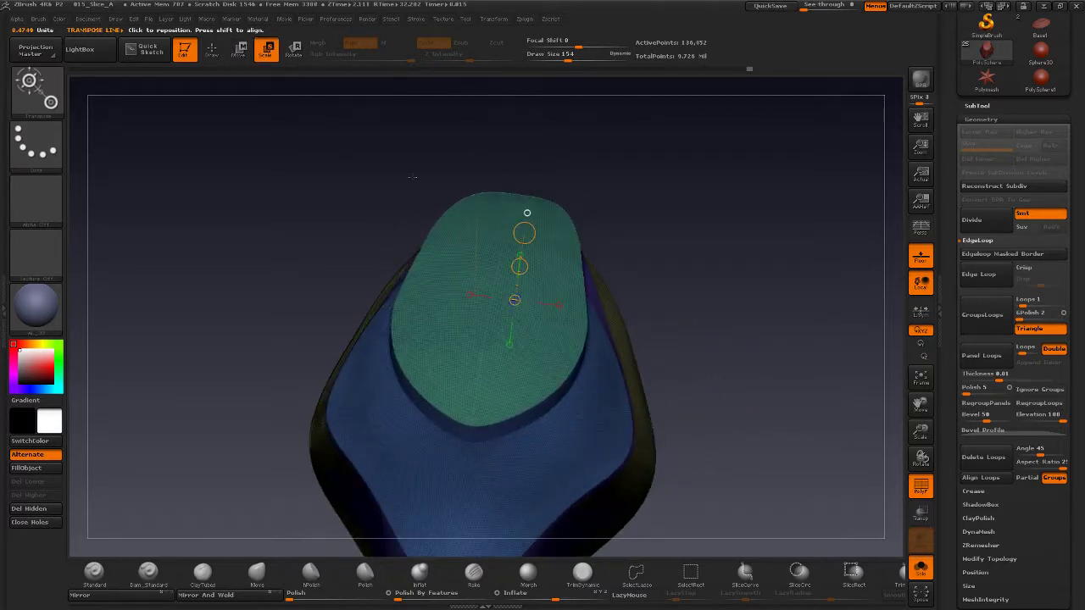
left_click_drag(543, 182, 468, 223)
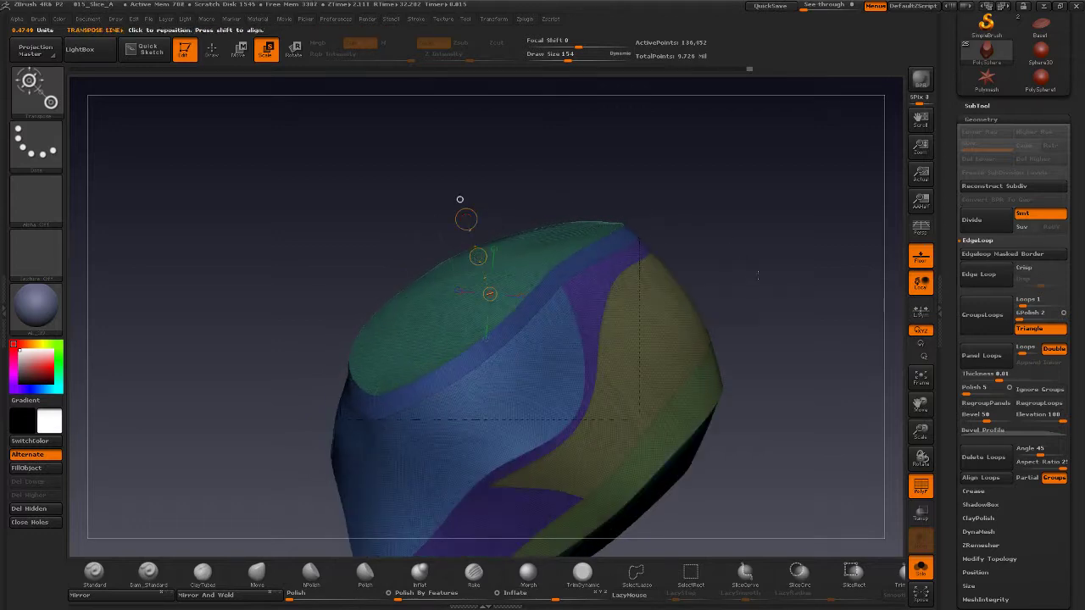
left_click_drag(743, 262, 805, 273)
left_click_drag(508, 207, 509, 213)
left_click_drag(767, 284, 673, 246)
left_click(217, 54)
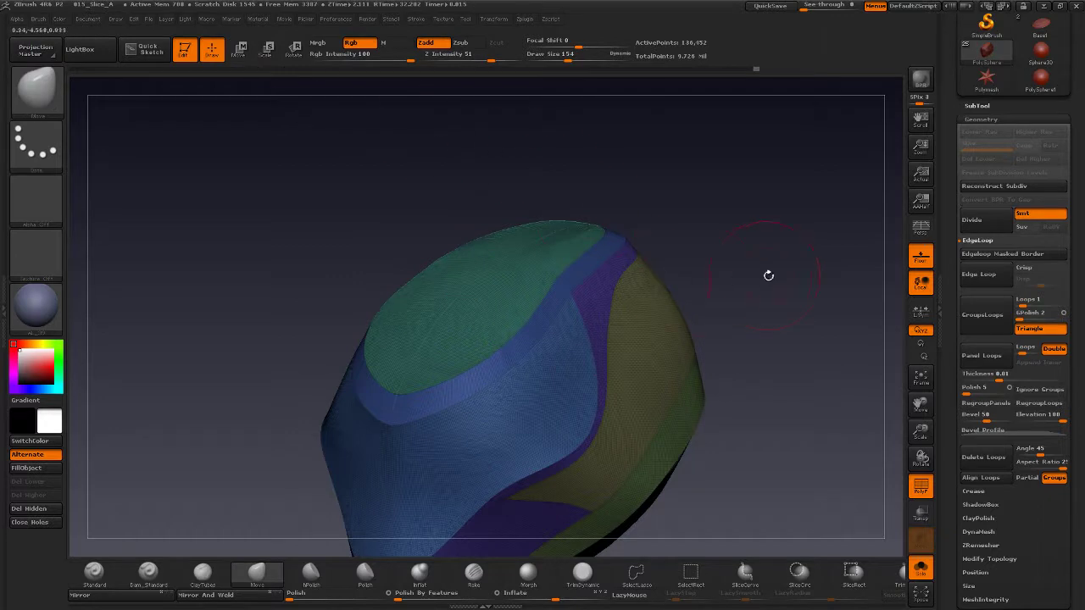
- Hide the green cap and its blue bevel border, then invert the visibility to isolate both polygroups
left_click_drag(776, 288, 780, 266)
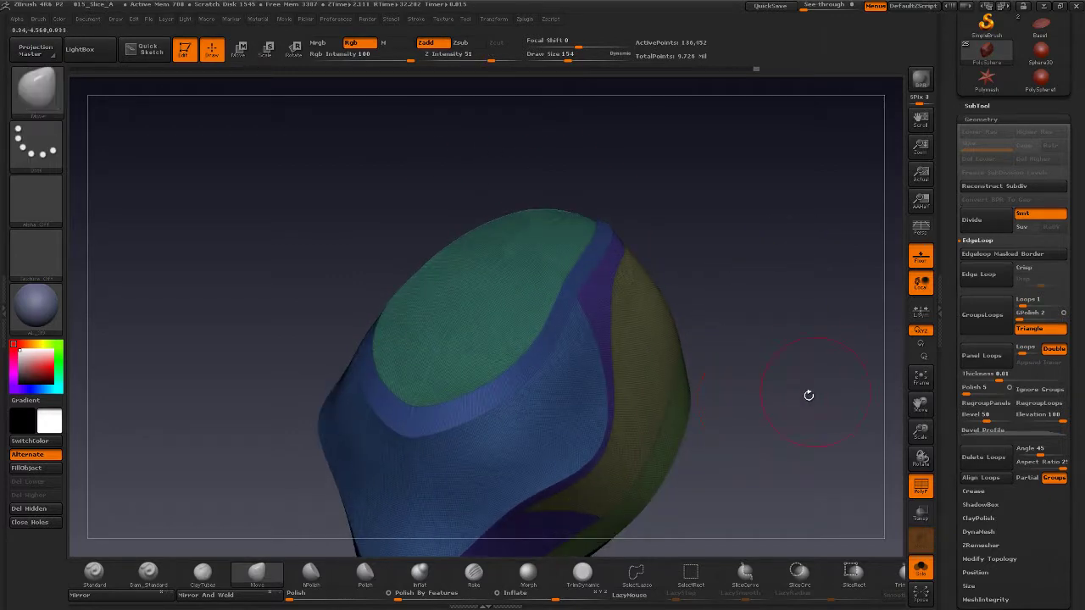
mouse_move(791, 396)
left_mouse_down()
mouse_move(770, 416)
mouse_move(768, 378)
left_mouse_up()
left_click(501, 309, "ctrl+shift")
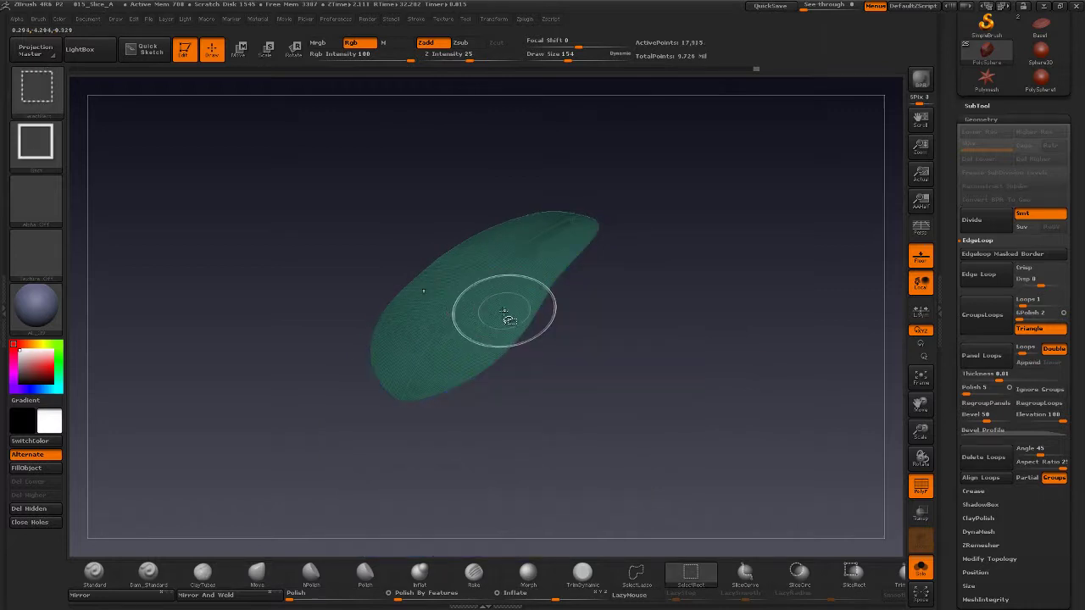
left_click(517, 318, "ctrl+shift")
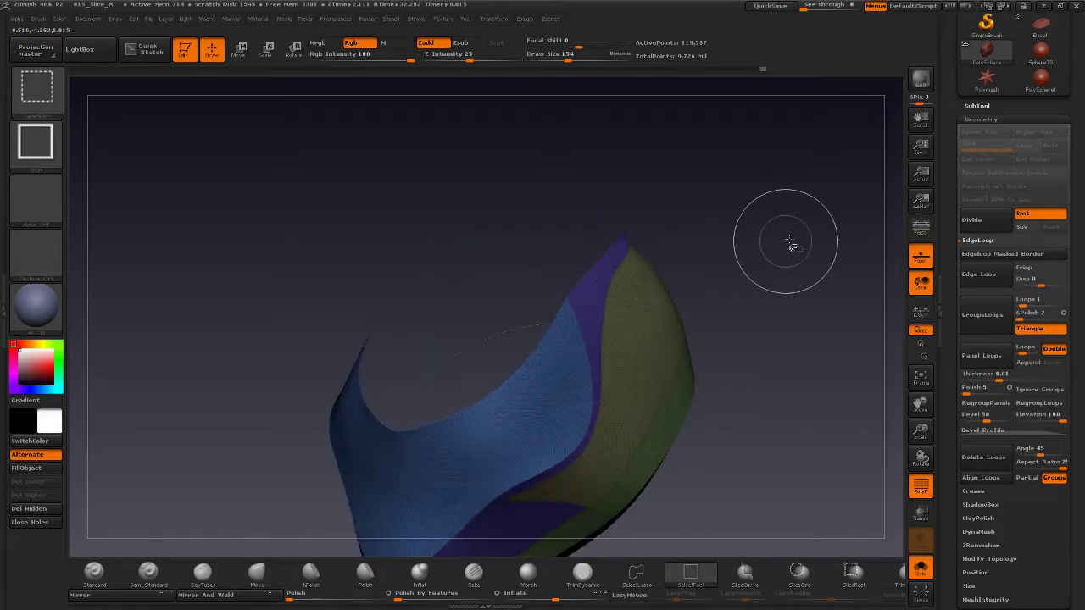
left_click(744, 381, "ctrl+shift")
left_click_drag(744, 381, 770, 404)
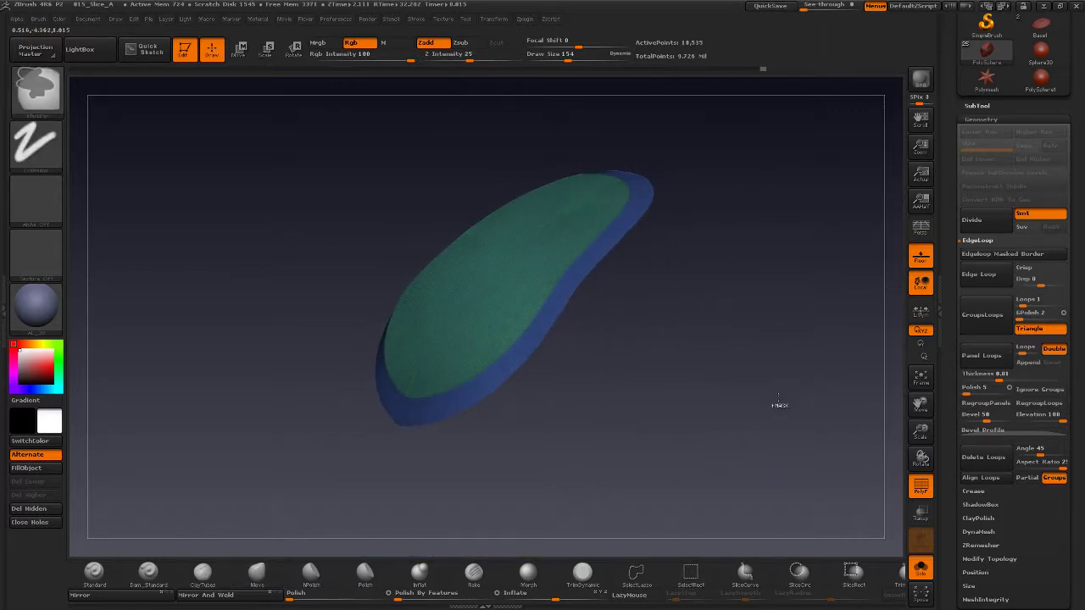
- Mask the isolated cap and bevel border, show the whole mesh again, and invert the mask
left_click(796, 429, "ctrl+shift")
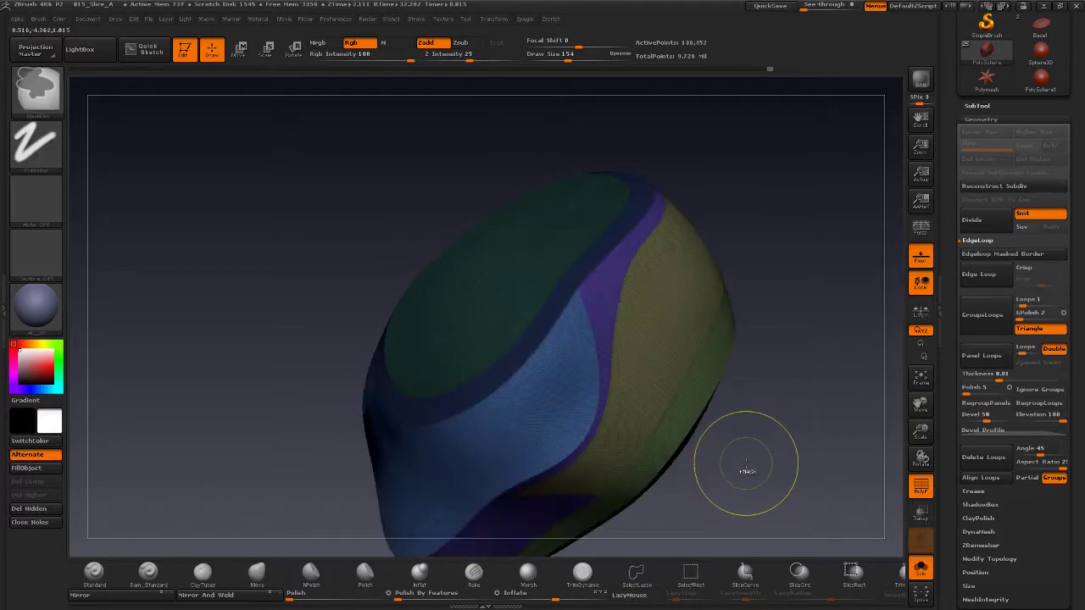
left_click(771, 447, "ctrl")
left_click_drag(785, 429, 667, 413)
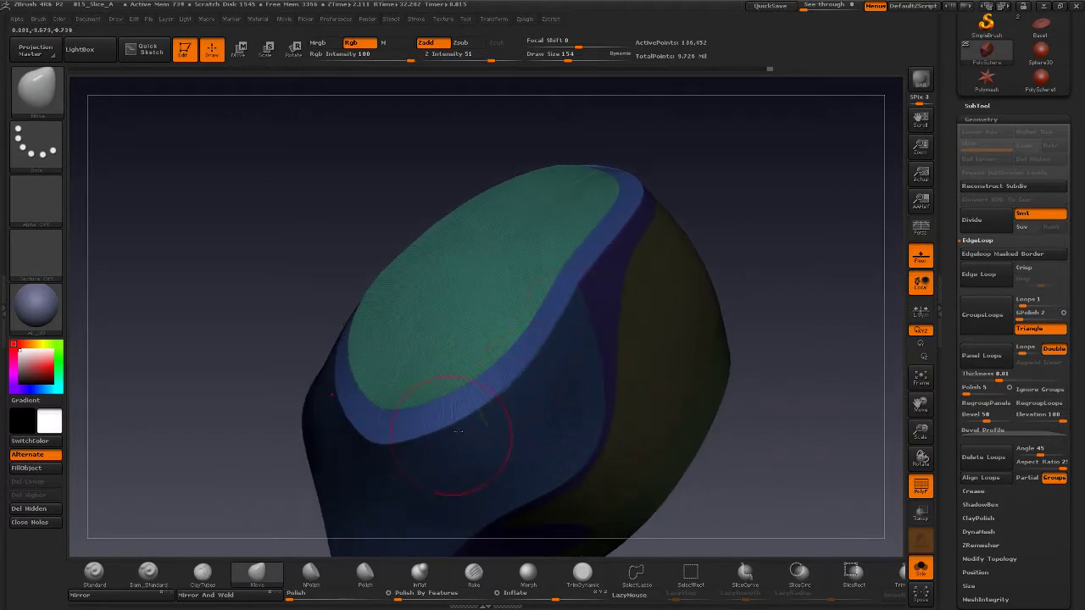
- Soften the mask around the cap and bevel border, apply Polish By Features, and turn off the polyframe display
mouse_move(795, 331)
left_mouse_down()
mouse_move(807, 334)
mouse_move(562, 407)
left_mouse_up()
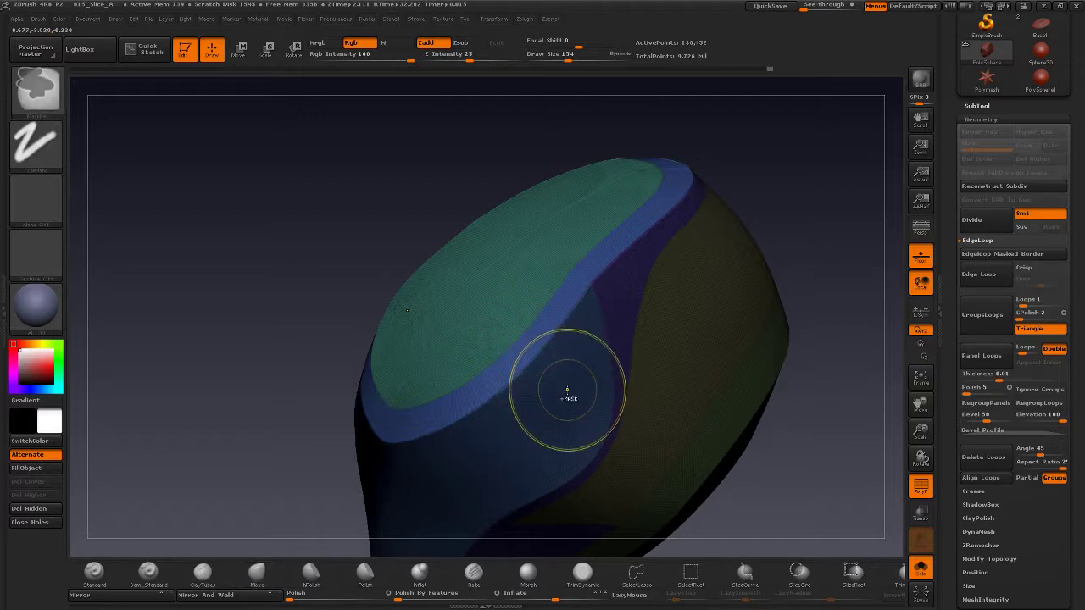
left_click(577, 385, "ctrl")
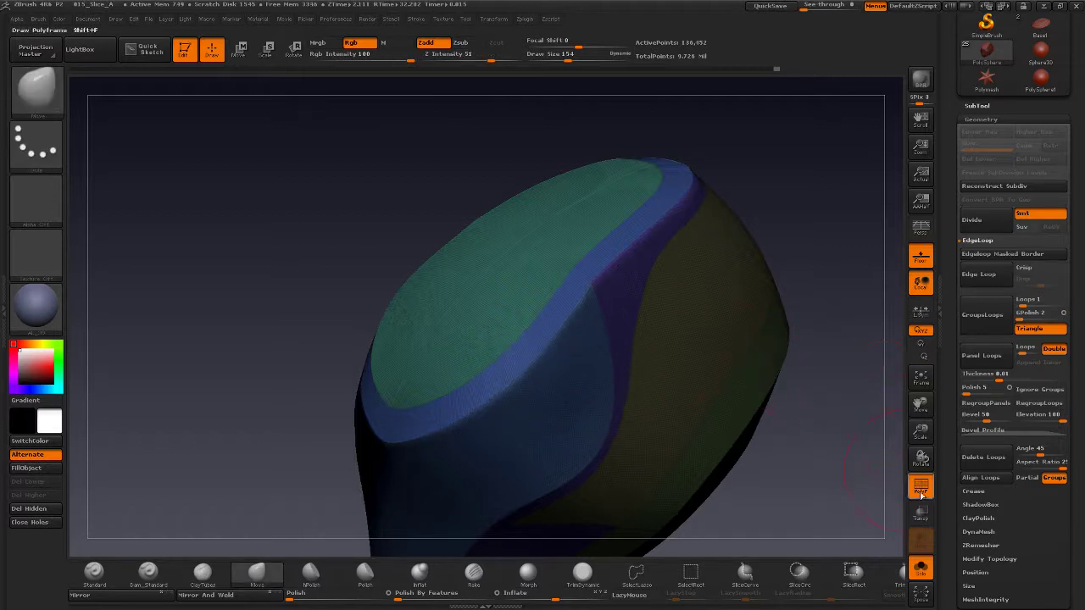
left_click(424, 592)
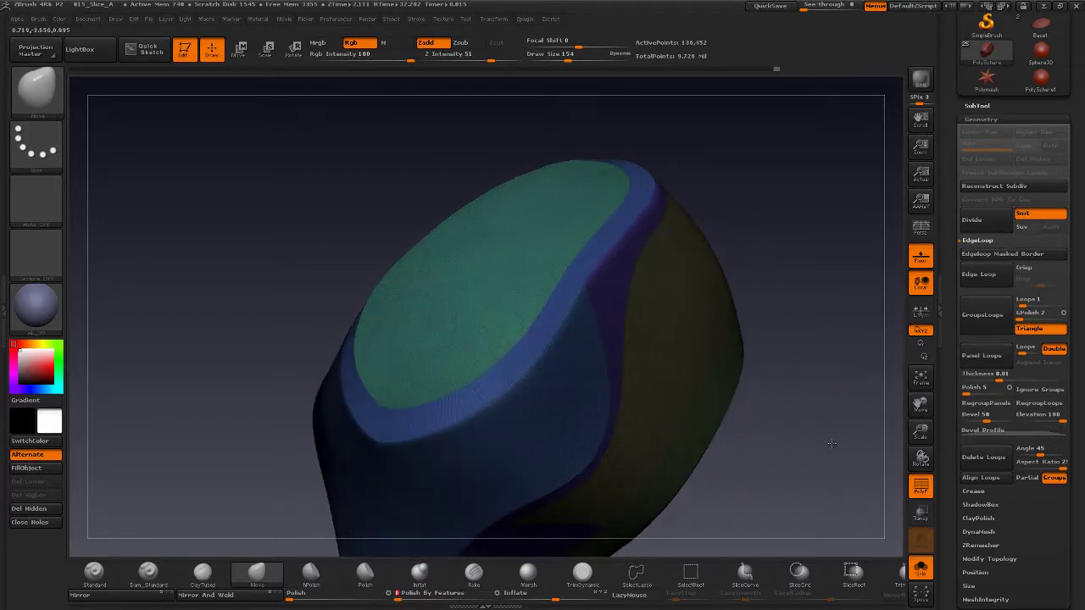
mouse_move(793, 472)
left_mouse_down()
mouse_move(800, 461)
mouse_move(782, 455)
mouse_move(814, 424)
mouse_move(864, 412)
mouse_move(793, 405)
mouse_move(780, 429)
mouse_move(769, 424)
mouse_move(787, 419)
mouse_move(721, 416)
mouse_move(745, 422)
mouse_move(771, 392)
mouse_move(790, 406)
mouse_move(771, 410)
mouse_move(774, 431)
mouse_move(724, 427)
mouse_move(752, 396)
mouse_move(721, 367)
mouse_move(704, 377)
mouse_move(681, 368)
left_mouse_up()
left_click(920, 485)
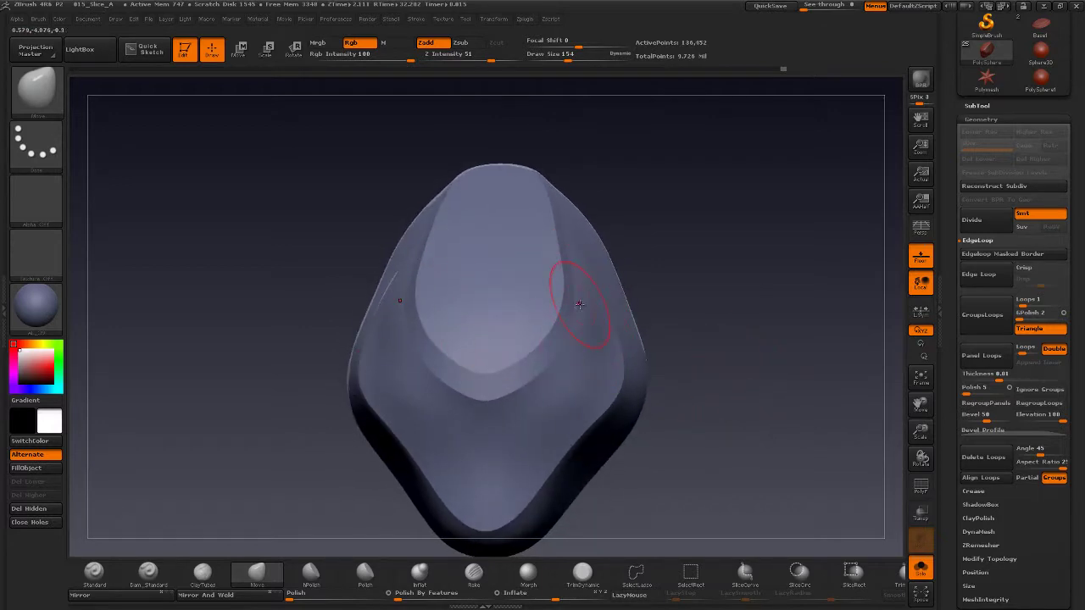
- Isolate the cap polygroup and turn its polyframe display back on
mouse_move(707, 323)
left_mouse_down()
mouse_move(736, 326)
mouse_move(724, 318)
left_mouse_up()
left_click(528, 351, "ctrl+shift")
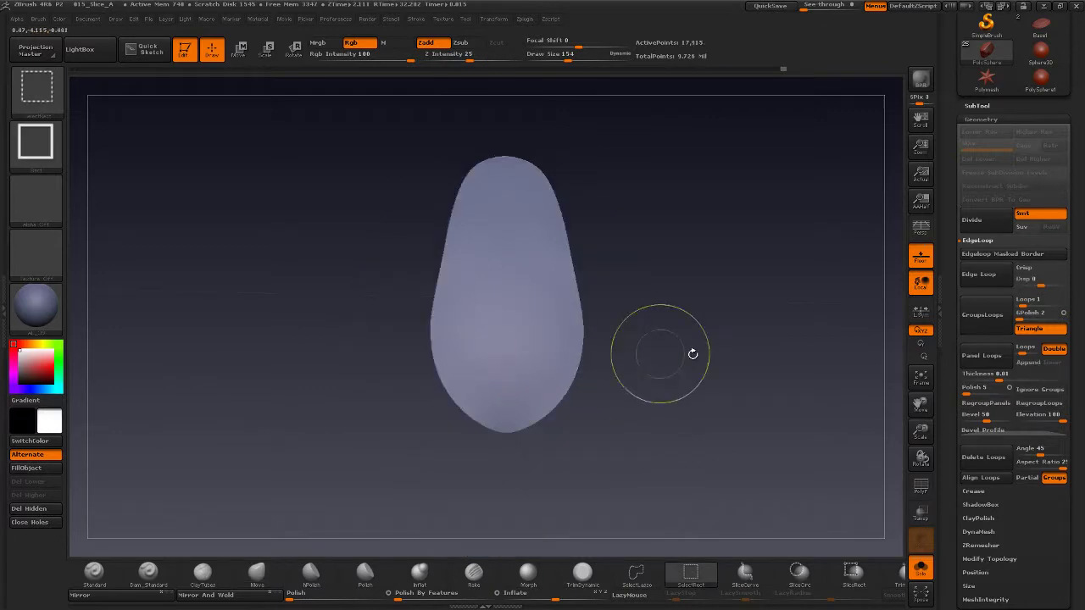
left_click(919, 485)
left_click_drag(678, 344, 688, 268)
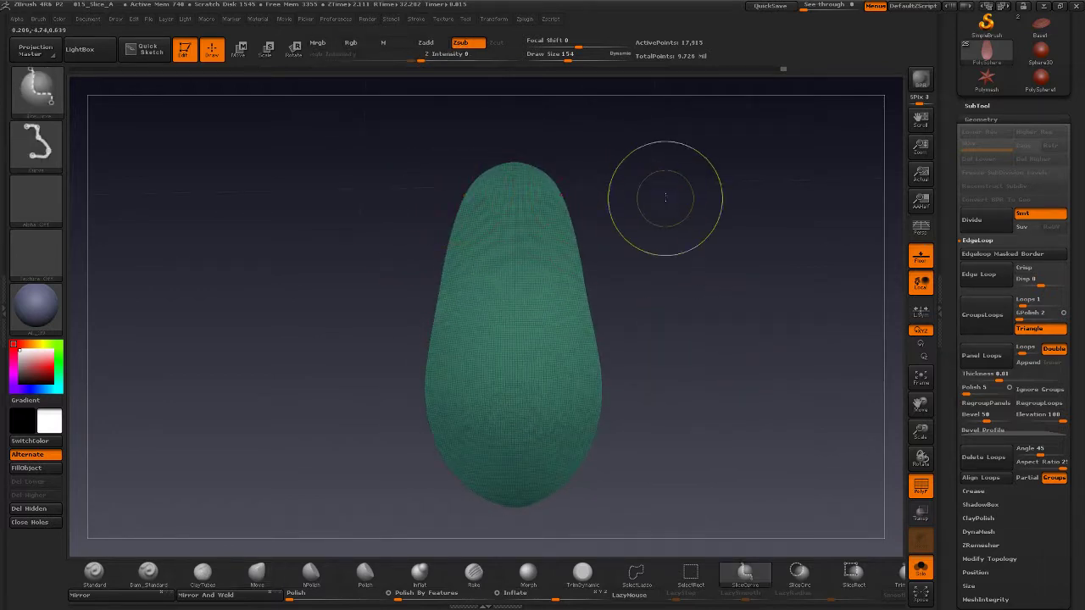
- Slice the isolated cap into polygroups with SliceCurve, across its upper end and along the curve of one side
mouse_move(666, 200)
left_mouse_down("ctrl+shift")
mouse_move(484, 201)
mouse_move(515, 198)
mouse_move(401, 225)
left_mouse_up("ctrl+shift")
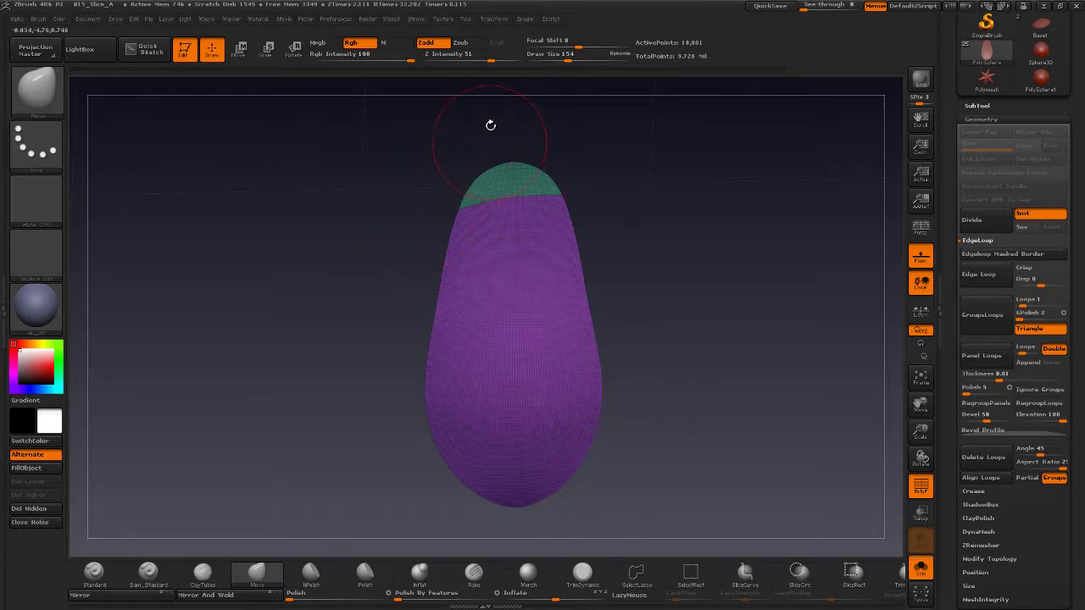
left_click_drag(502, 112, 455, 381, "ctrl+shift")
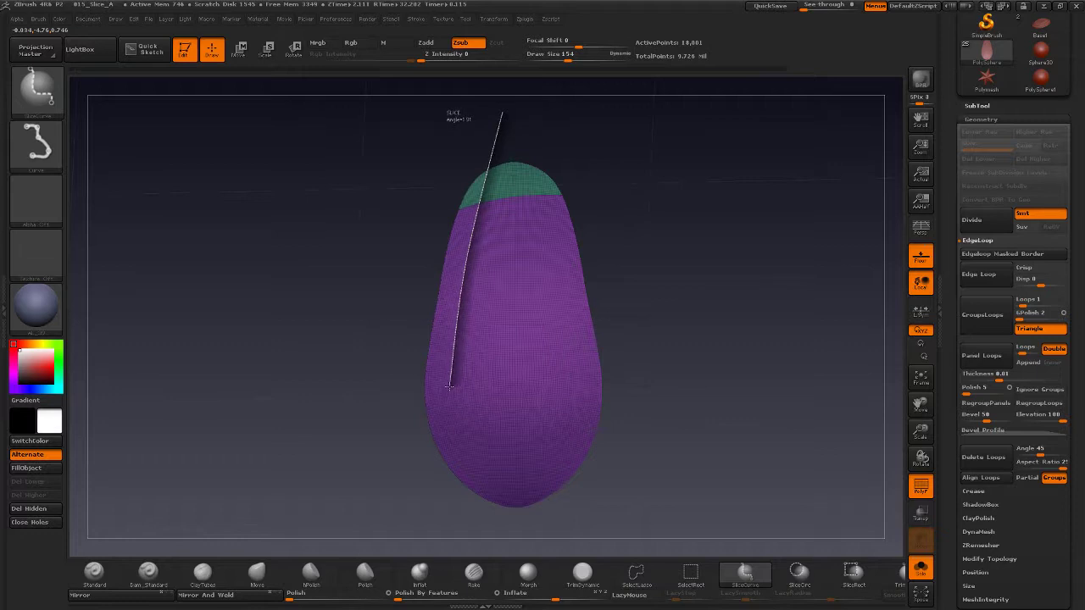
mouse_move(448, 389)
left_mouse_down("ctrl+shift")
mouse_move(466, 476)
mouse_move(534, 507)
mouse_move(584, 505)
left_mouse_up("ctrl+shift")
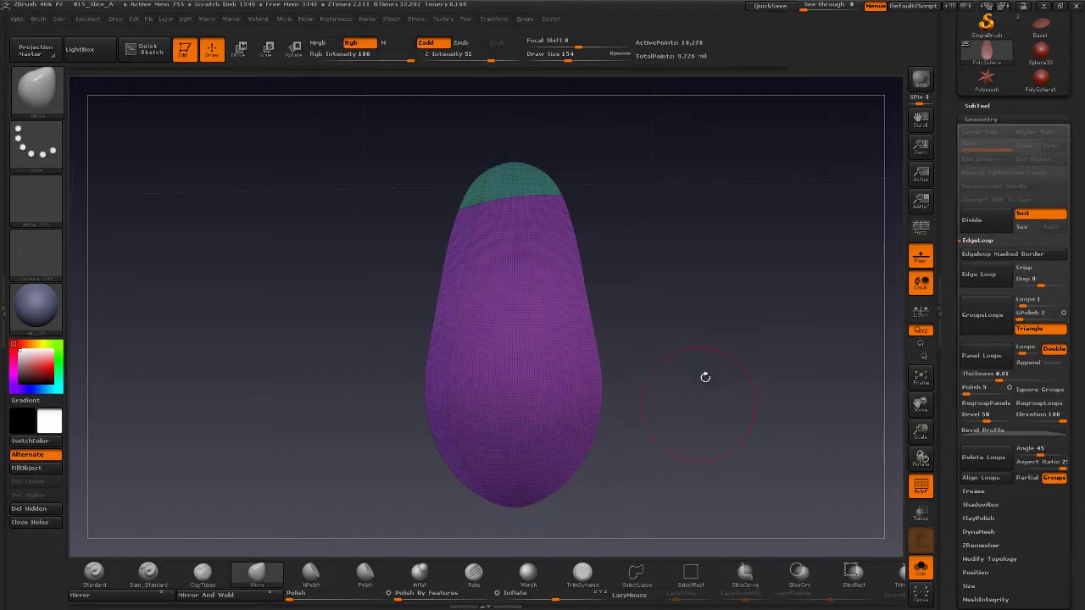
left_click(755, 577)
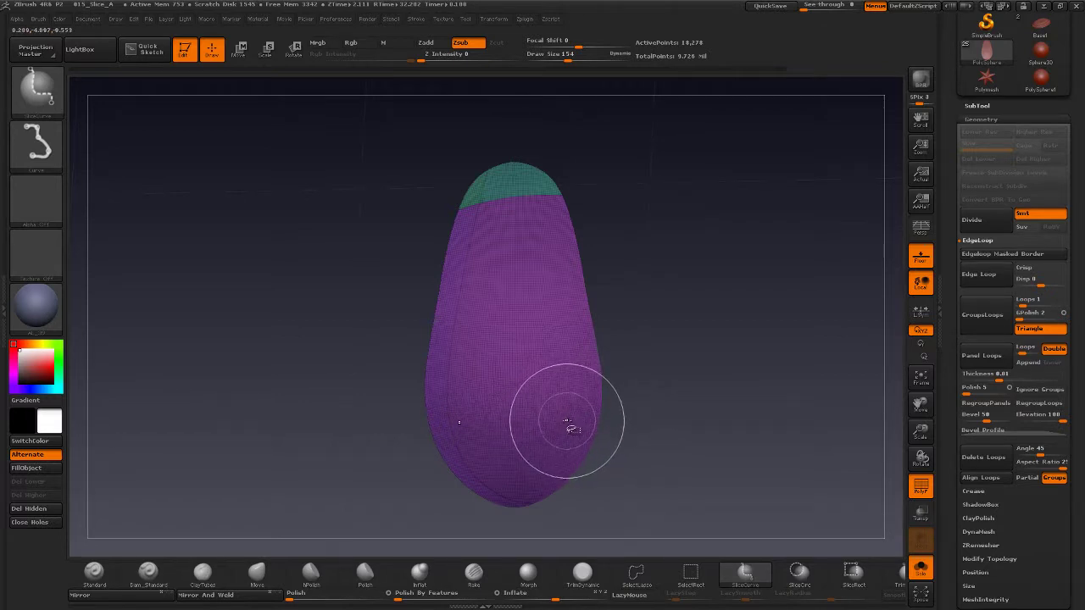
- Hide the large central polygroup and merge the remaining upper and side strips into a single polygroup
left_click(574, 427, "ctrl+alt+shift")
left_click_drag(646, 407, 622, 404)
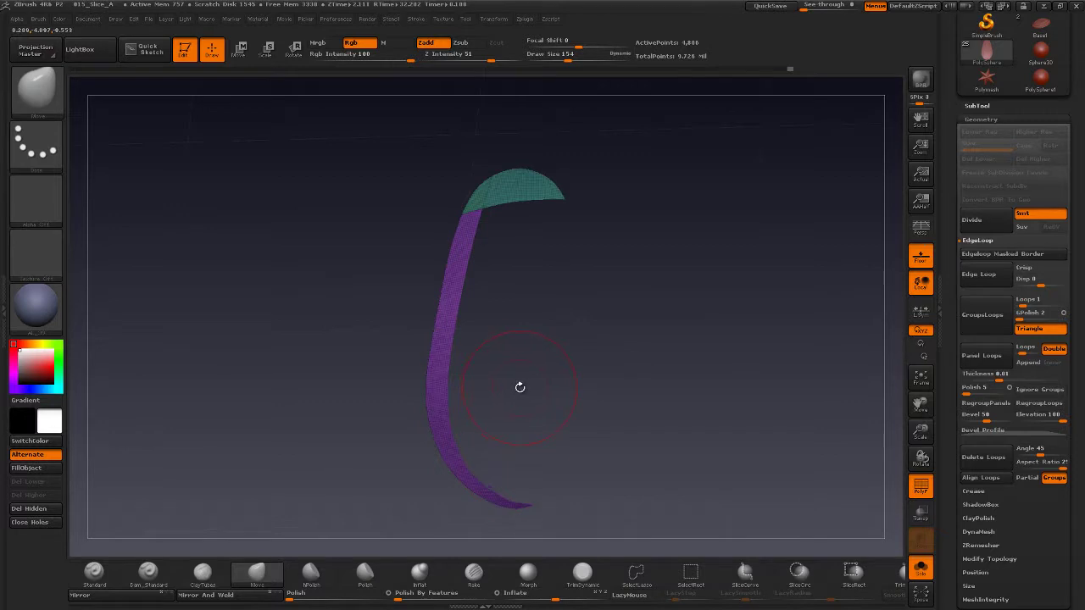
key("shift+f")
left_click_drag(620, 387, 711, 343)
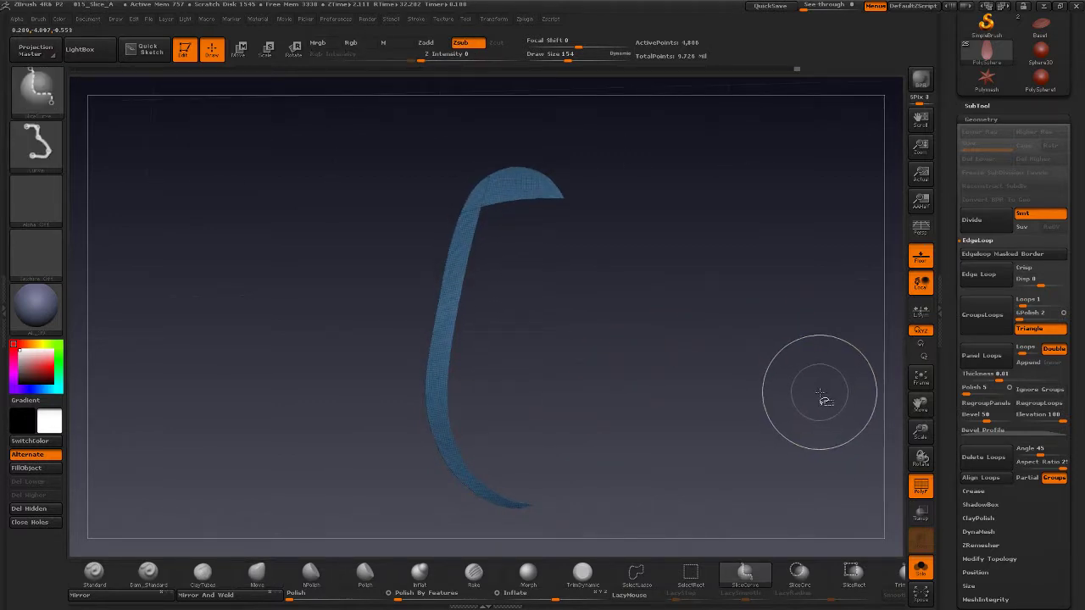
- Show the whole mesh again and apply Mirror And Weld to make the border around the central panel symmetrical
left_click(827, 398, "ctrl+shift")
mouse_move(806, 427)
left_mouse_down()
mouse_move(792, 415)
mouse_move(772, 428)
mouse_move(767, 394)
mouse_move(758, 399)
left_mouse_up()
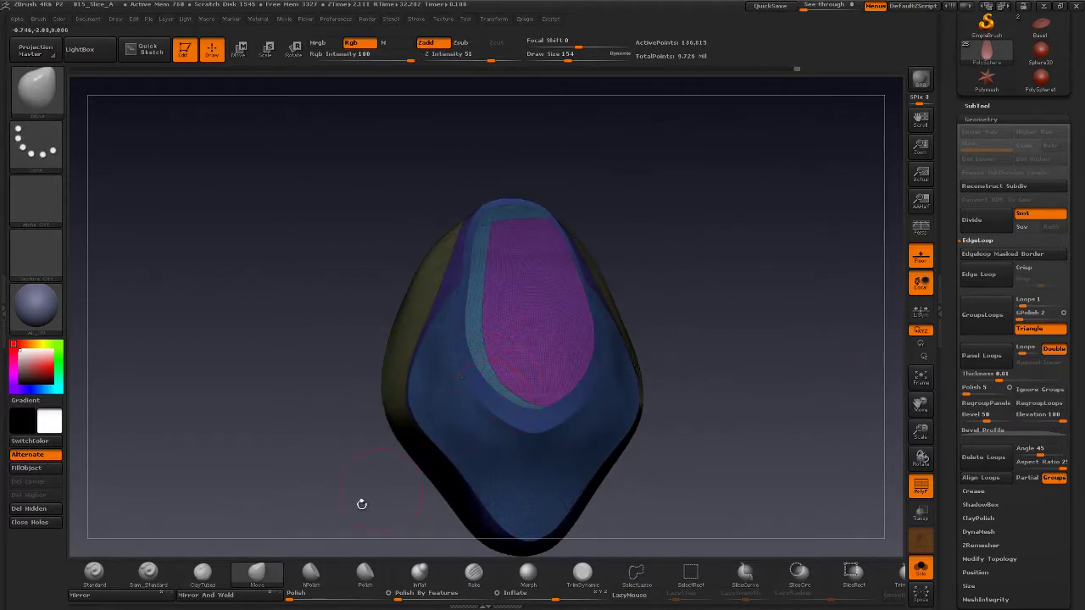
left_click(242, 598)
mouse_move(776, 383)
left_mouse_down()
mouse_move(762, 388)
mouse_move(780, 396)
mouse_move(505, 309)
left_mouse_up()
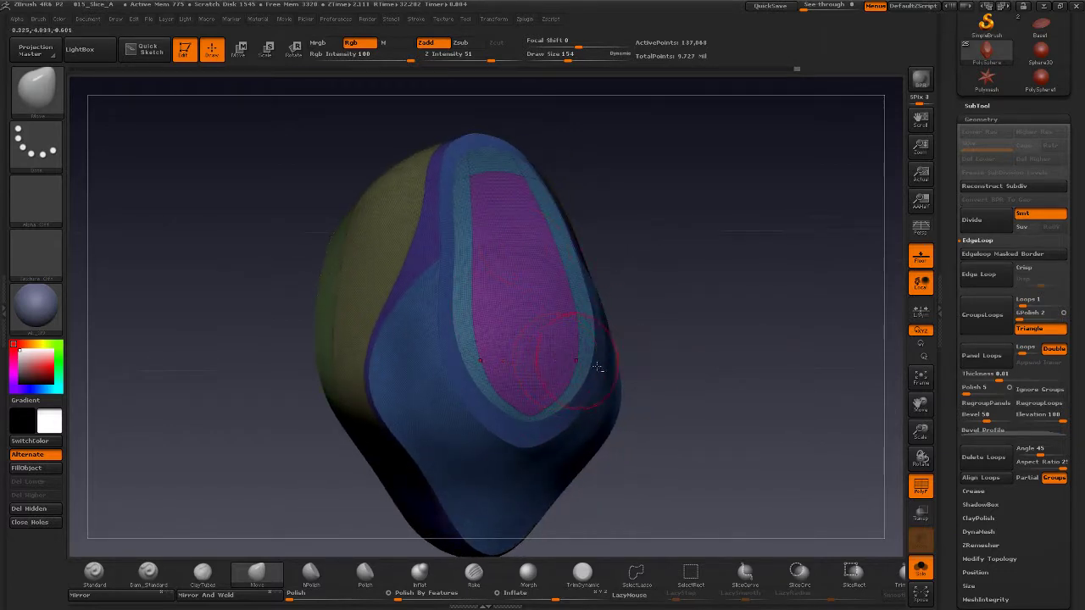
left_click_drag(663, 374, 744, 354)
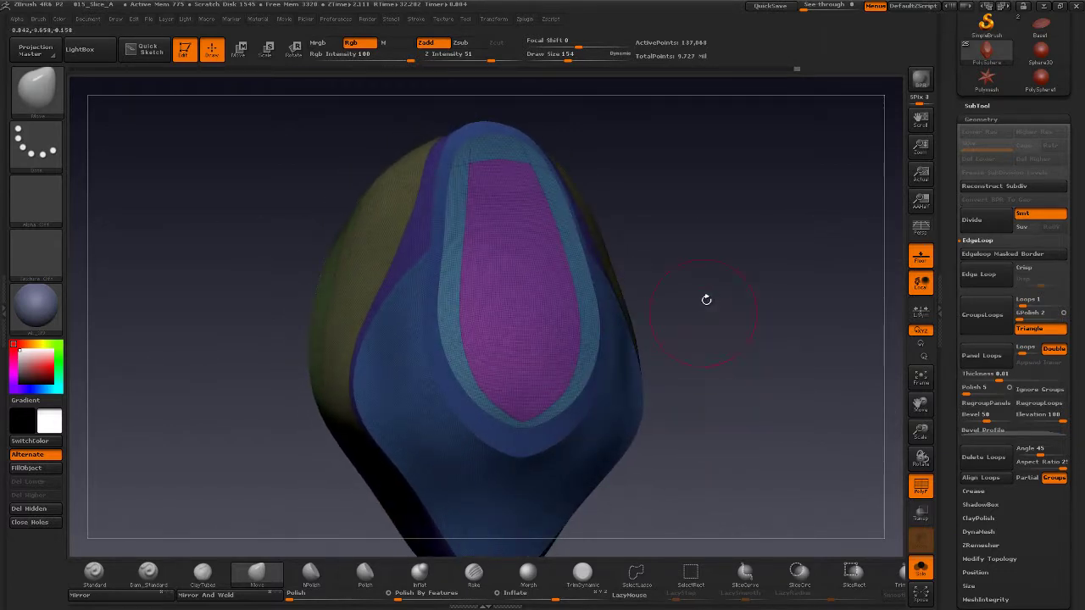
- Place the Transpose Move line on the central purple panel and mask everything except that polygroup
left_click(246, 53)
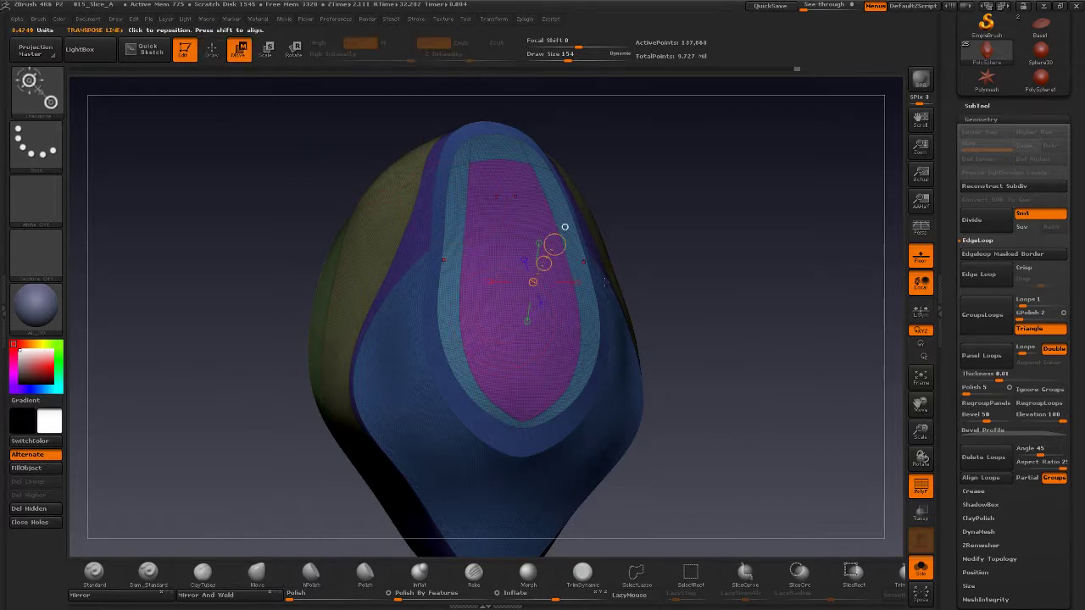
left_click(490, 284)
left_click_drag(651, 318, 686, 330)
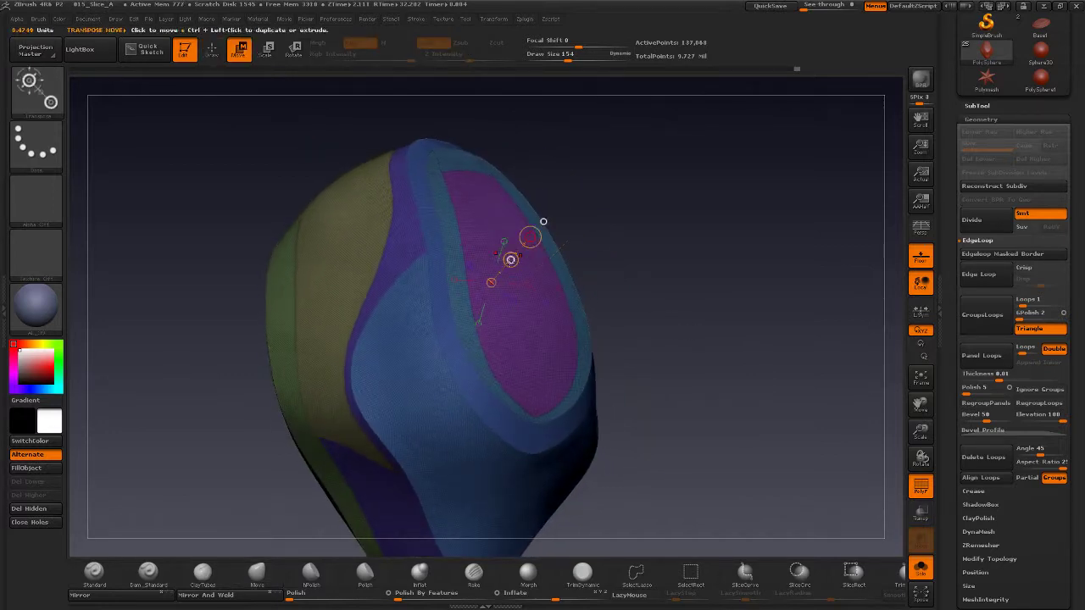
left_click_drag(510, 260, 545, 263)
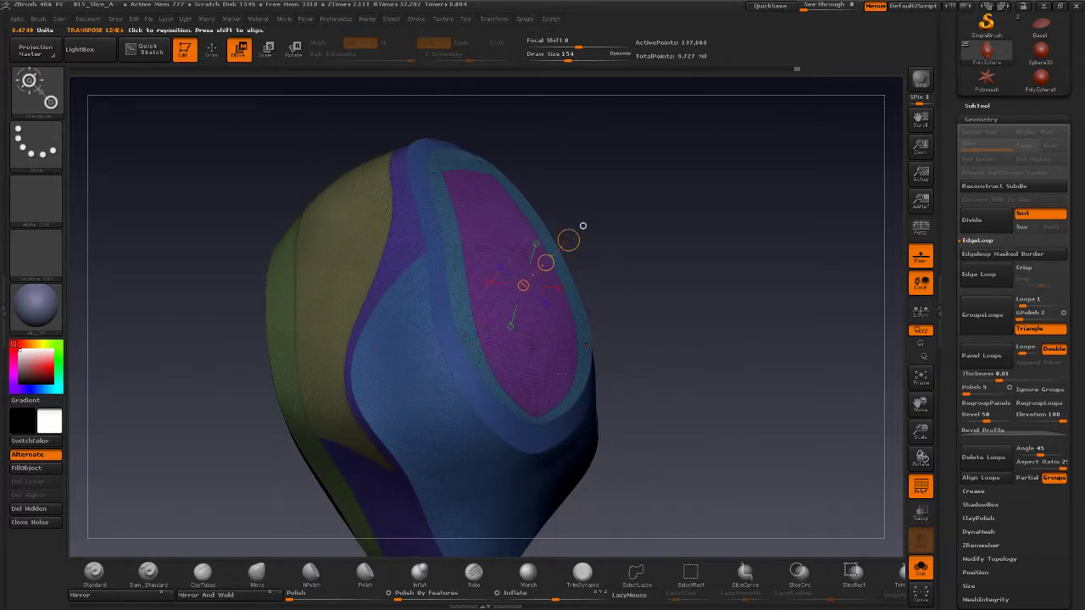
left_click(492, 285, "ctrl")
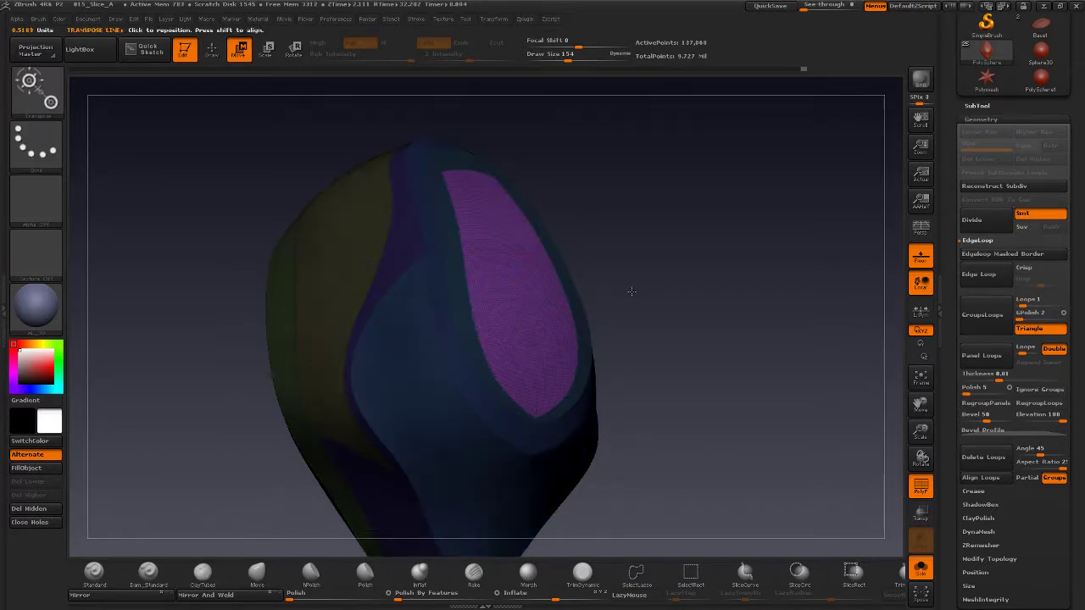
- Try to move the unmasked purple panel outward with the Transpose line, and undo the move
left_click_drag(632, 291, 630, 298, "alt")
left_click_drag(549, 229, 581, 262)
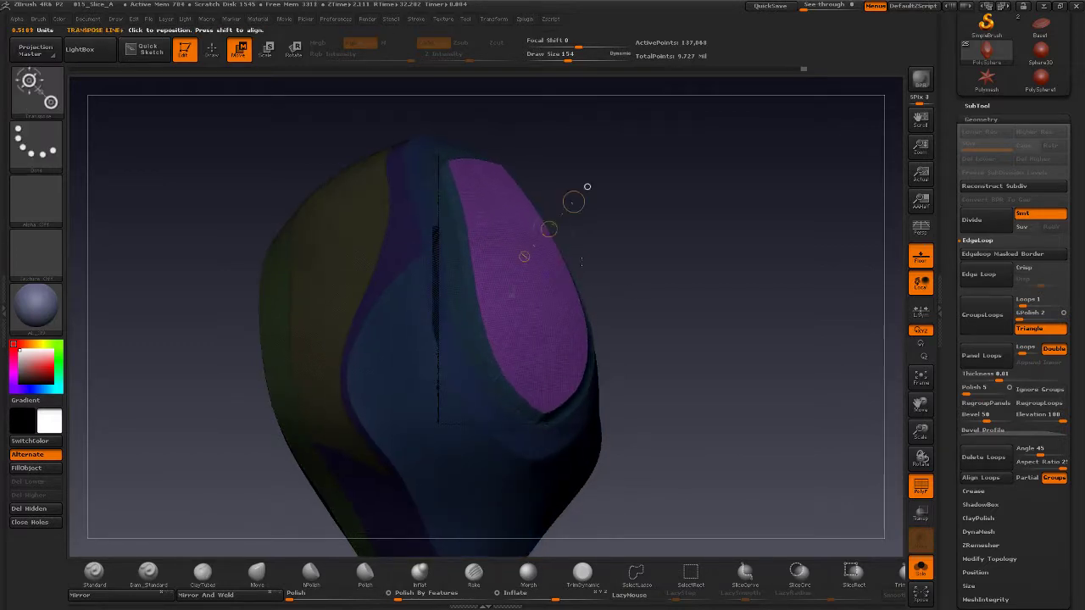
left_click_drag(668, 358, 665, 360)
key("ctrl+z")
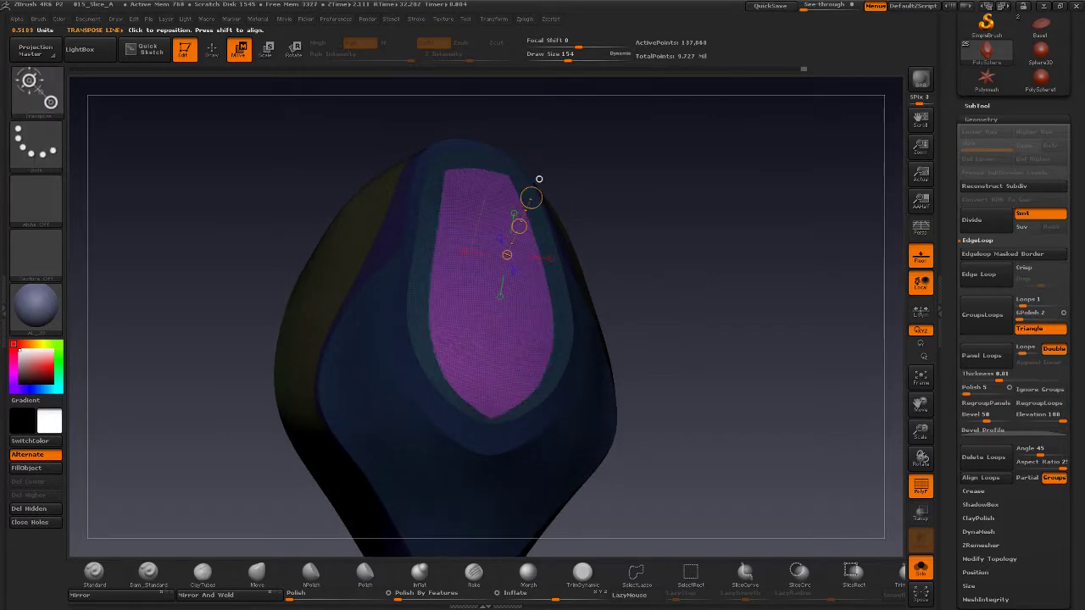
- Return to Draw mode and blur the mask edge around the purple panel
key("q")
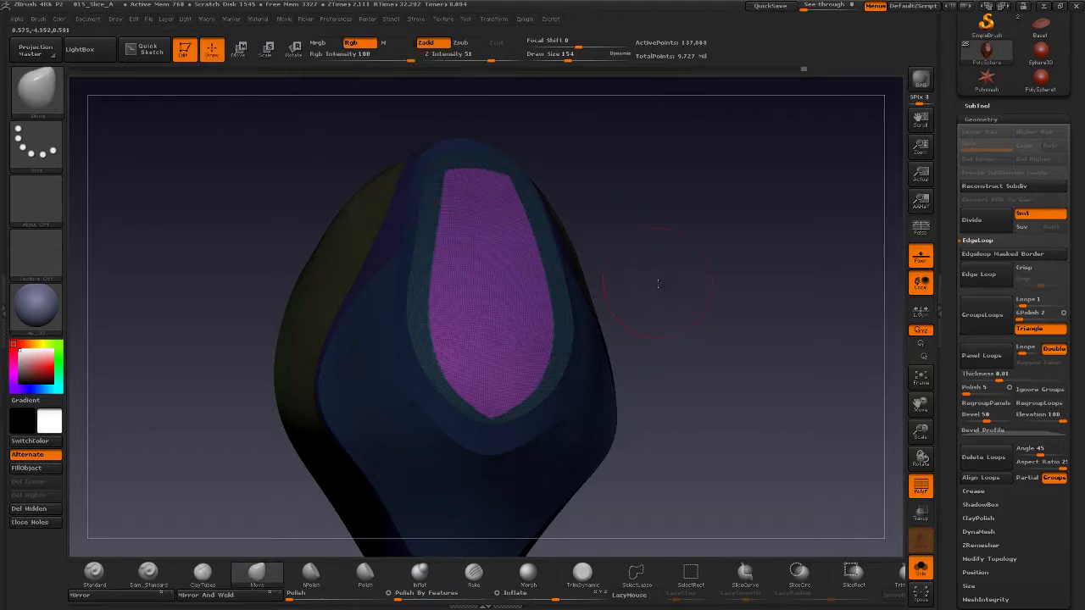
left_click_drag(658, 283, 497, 264)
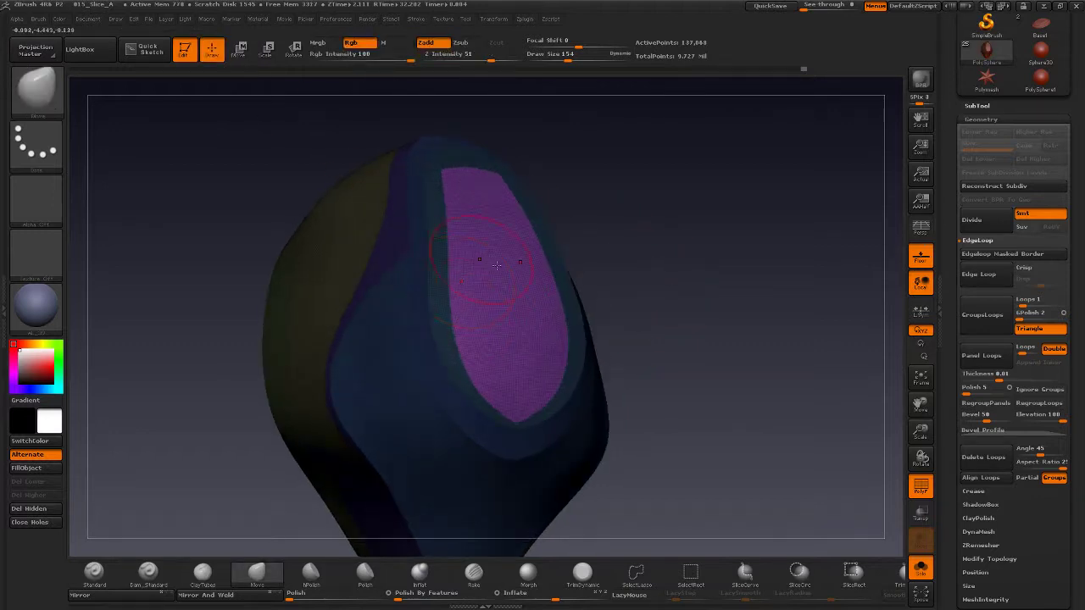
left_click(490, 486, "ctrl")
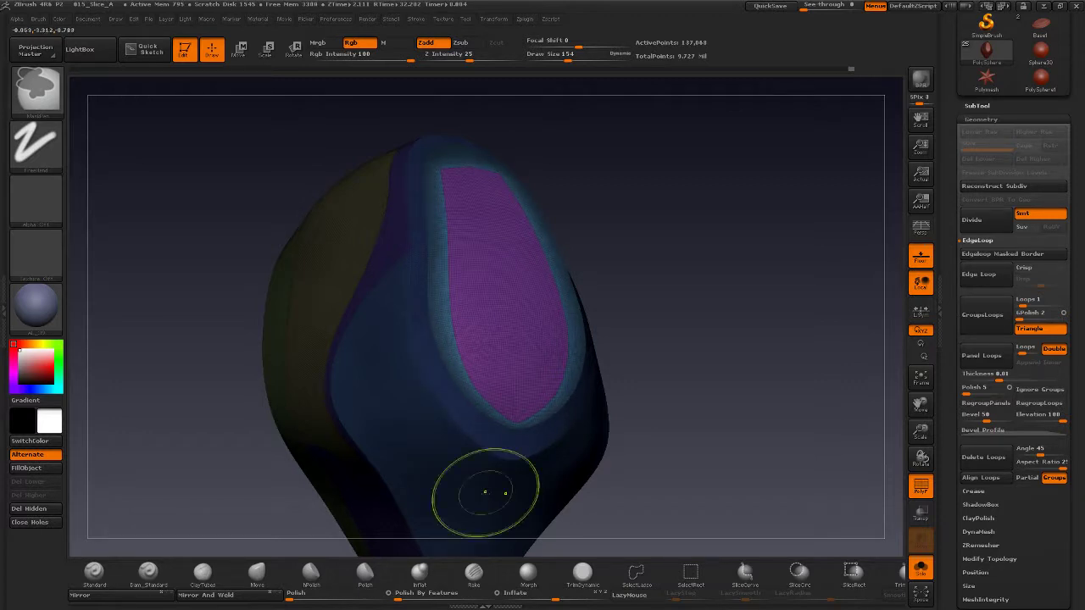
left_click(486, 492, "ctrl")
left_click_drag(703, 418, 585, 423)
left_click_drag(676, 373, 567, 390)
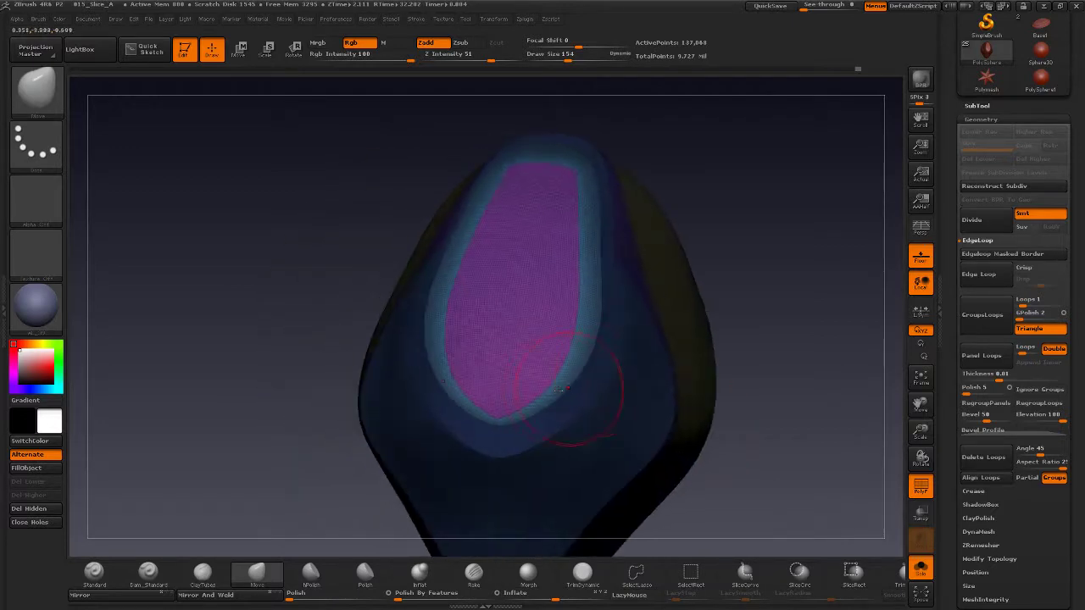
left_click_drag(763, 285, 687, 290)
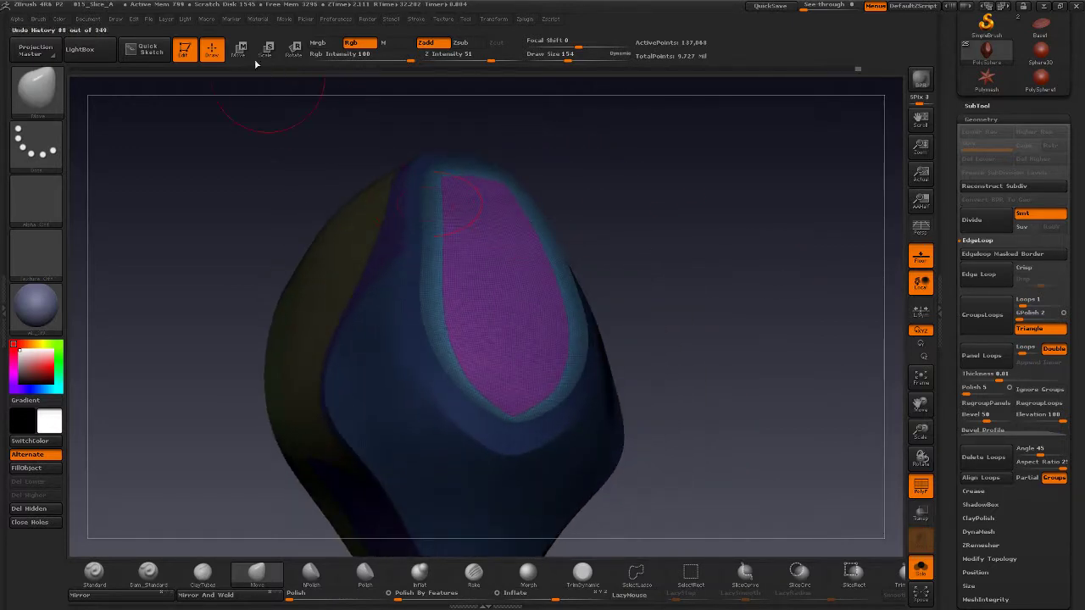
- Move the purple panel outward with the Transpose Move line, using the soft mask edge for a smooth transition
left_click(239, 49)
left_click_drag(720, 254, 650, 258)
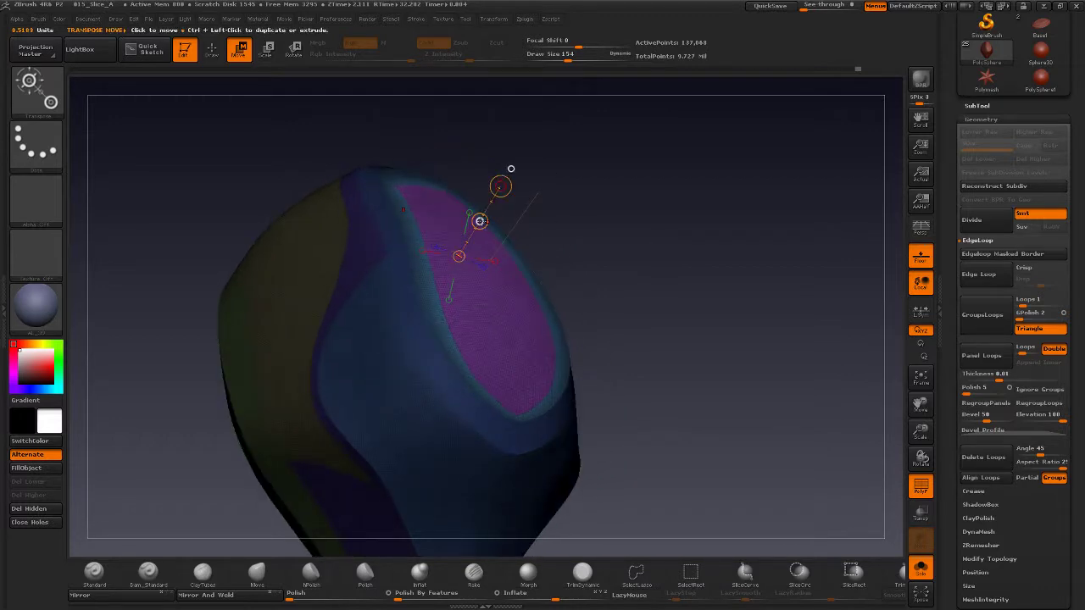
left_click_drag(480, 222, 492, 213)
left_click_drag(861, 328, 729, 352)
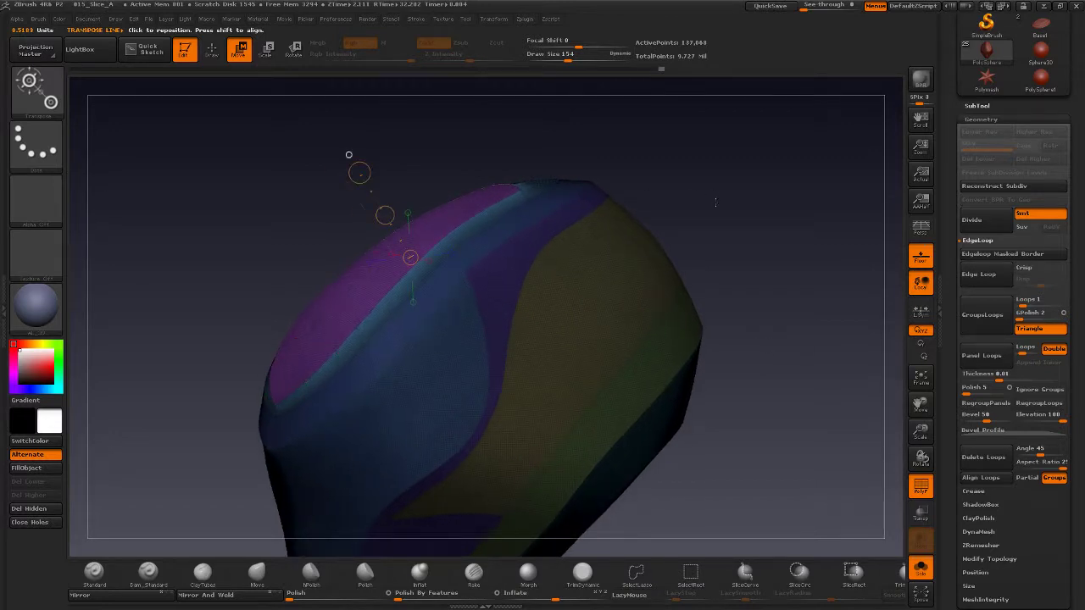
left_click_drag(715, 202, 678, 205)
left_click_drag(394, 214, 393, 214)
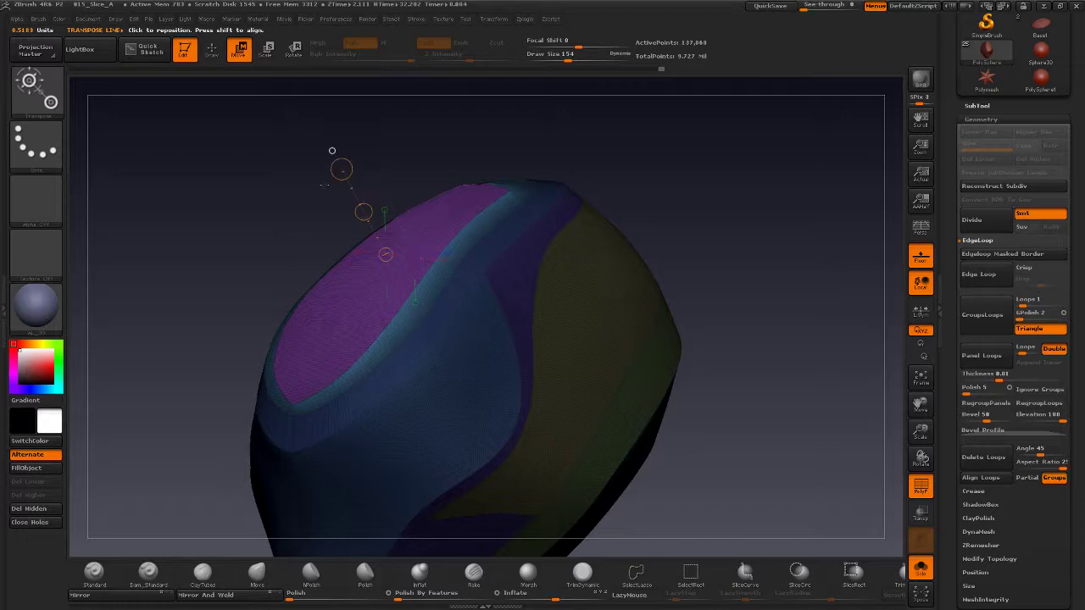
- Isolate and mask the purple panel in Draw mode, show the whole mesh, then invert and soften the mask
key("q")
key("b")
key("m")
key("v")
left_click_drag(704, 242, 453, 283)
left_click(452, 283, "ctrl+shift")
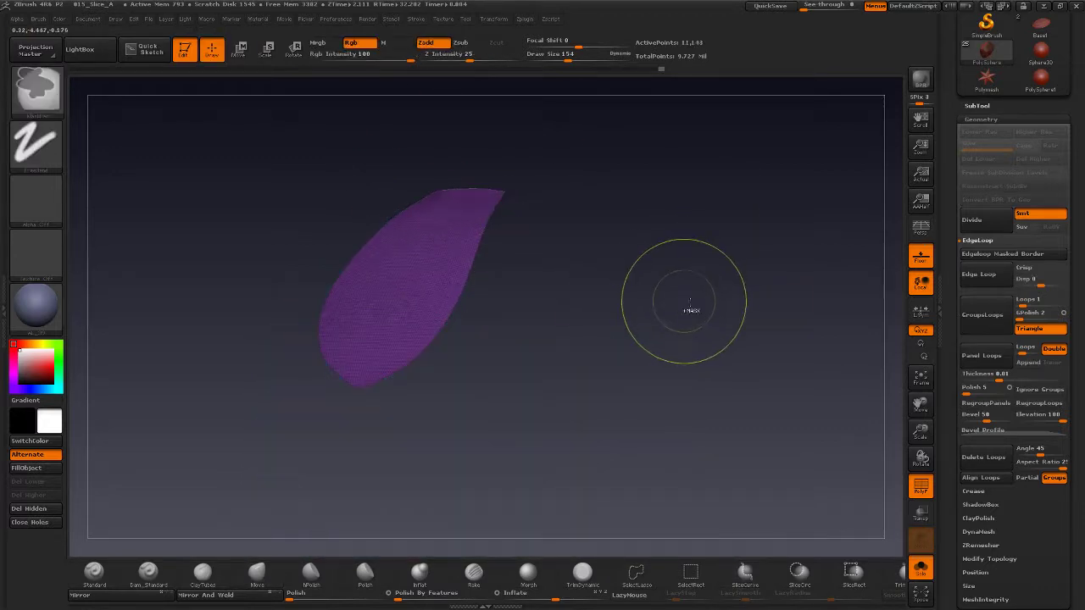
left_click(693, 308, "ctrl+shift")
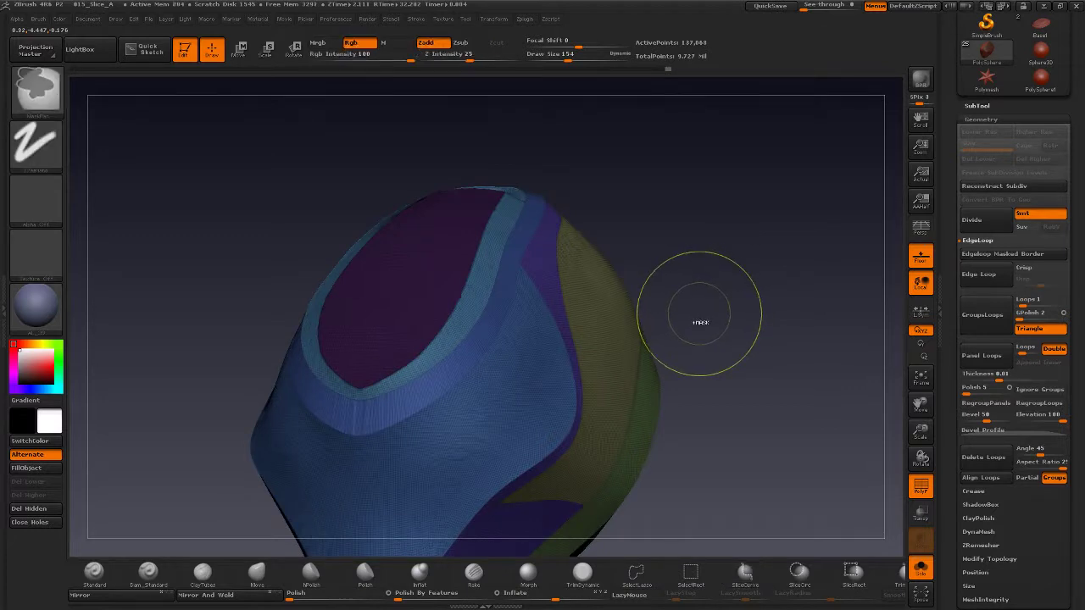
left_click(695, 323, "ctrl")
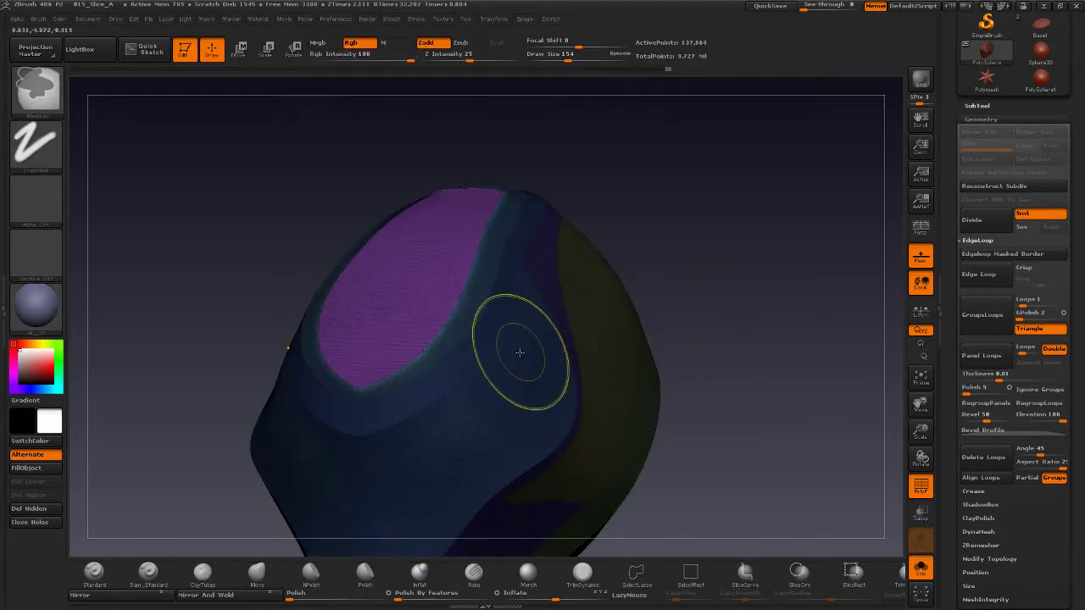
key("b")
key("m")
key("v")
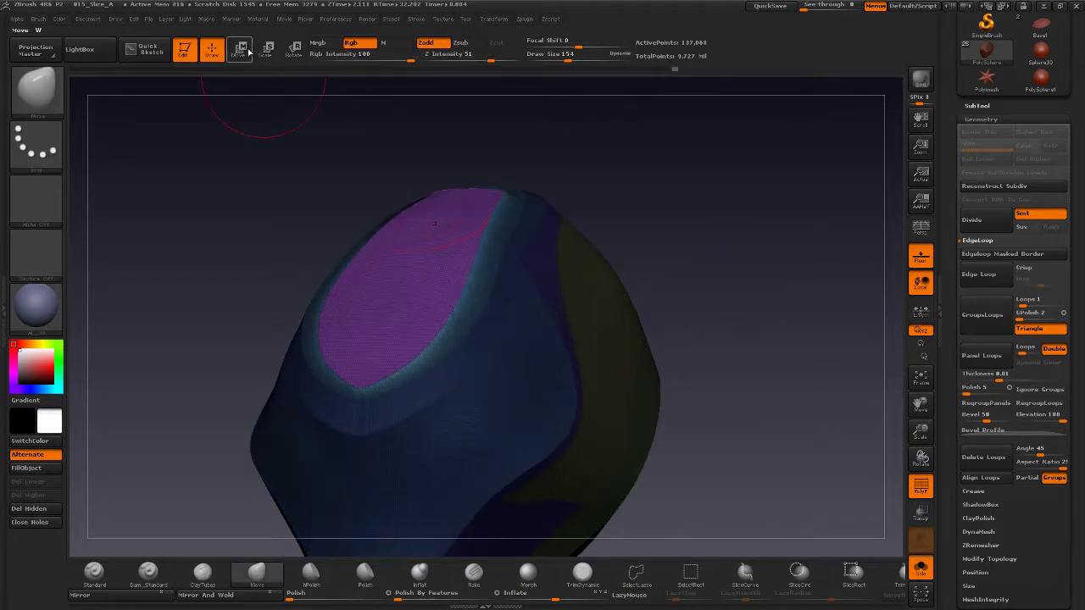
- Shift the softly unmasked purple panel slightly outward with the Transpose Move line
left_click(247, 51)
left_click_drag(613, 206, 670, 212)
left_click_drag(456, 206, 451, 200)
left_click_drag(689, 199, 717, 194)
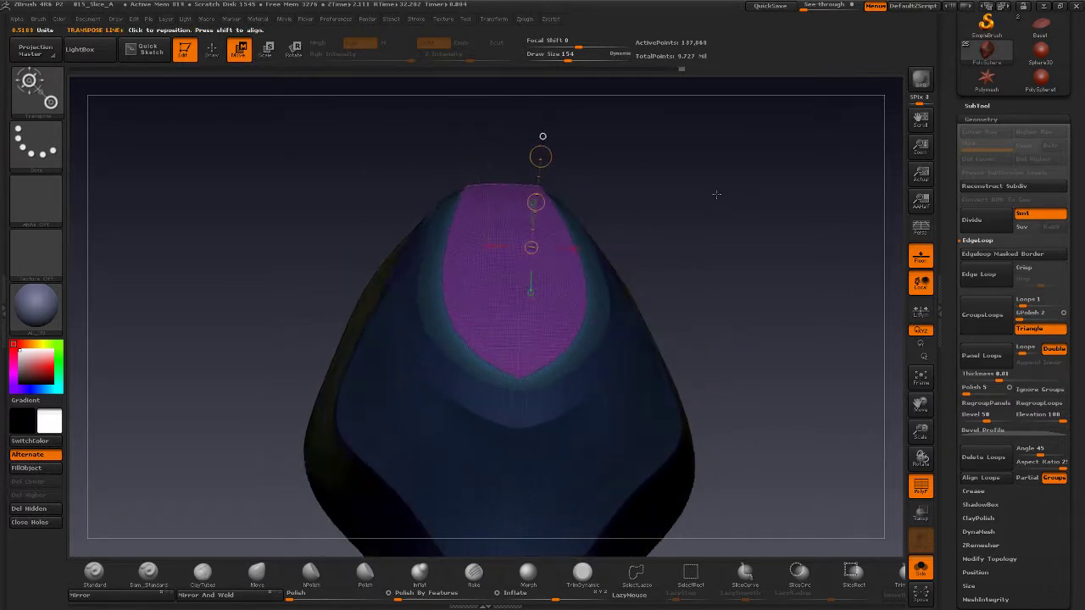
- Return to Draw mode and clear the mask from the whole mesh
left_click(213, 52)
left_click_drag(598, 156, 669, 203)
left_click_drag(722, 292, 739, 312, "ctrl")
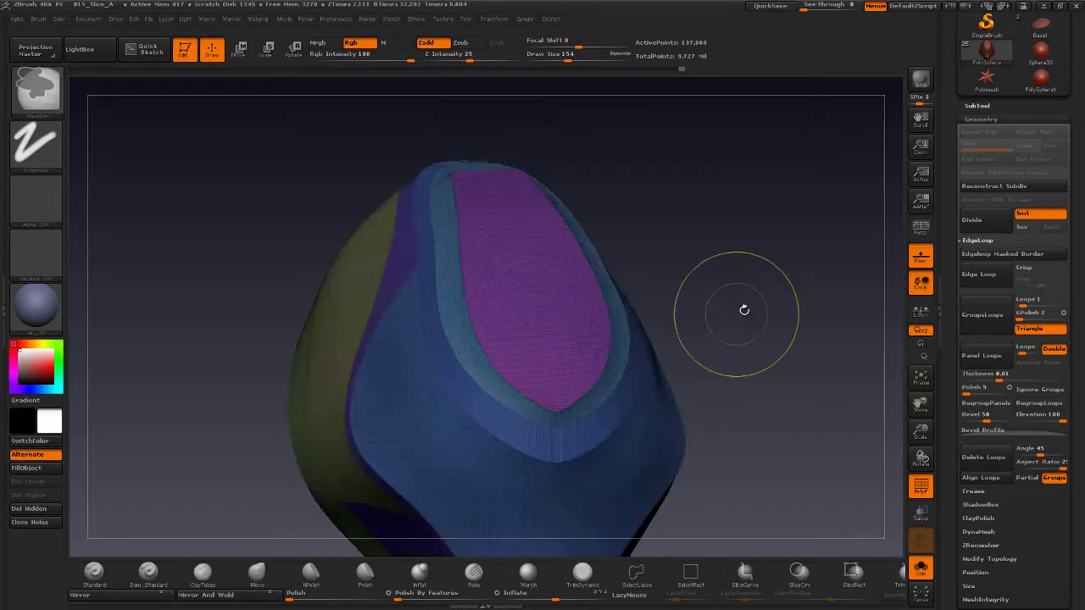
- Turn off the polyframe, isolate and mask the teal bevel band, show the whole mesh, then invert and soften the mask
key("shift+f")
mouse_move(781, 414)
left_mouse_down()
mouse_move(730, 429)
mouse_move(788, 393)
mouse_move(721, 383)
mouse_move(544, 285)
mouse_move(700, 302)
mouse_move(758, 357)
mouse_move(720, 302)
left_mouse_up()
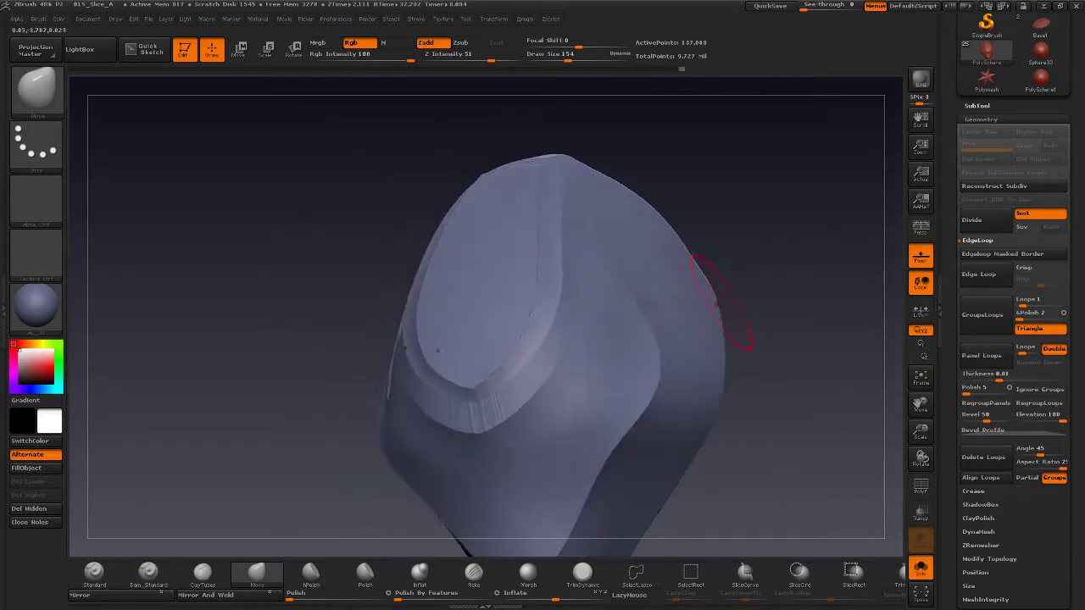
left_click(555, 304, "ctrl+shift")
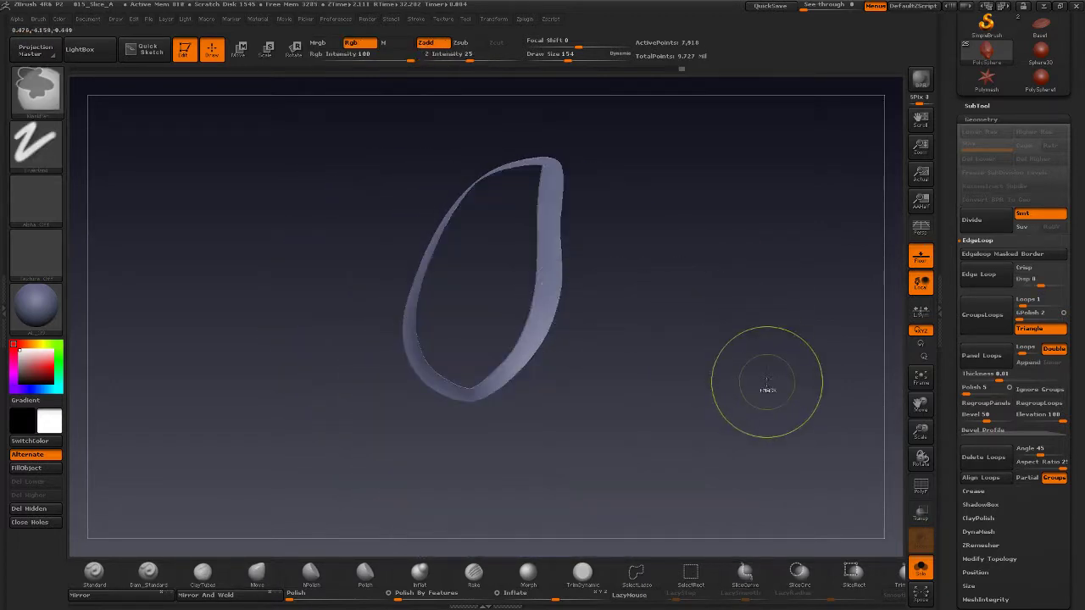
left_click(774, 397, "ctrl+shift")
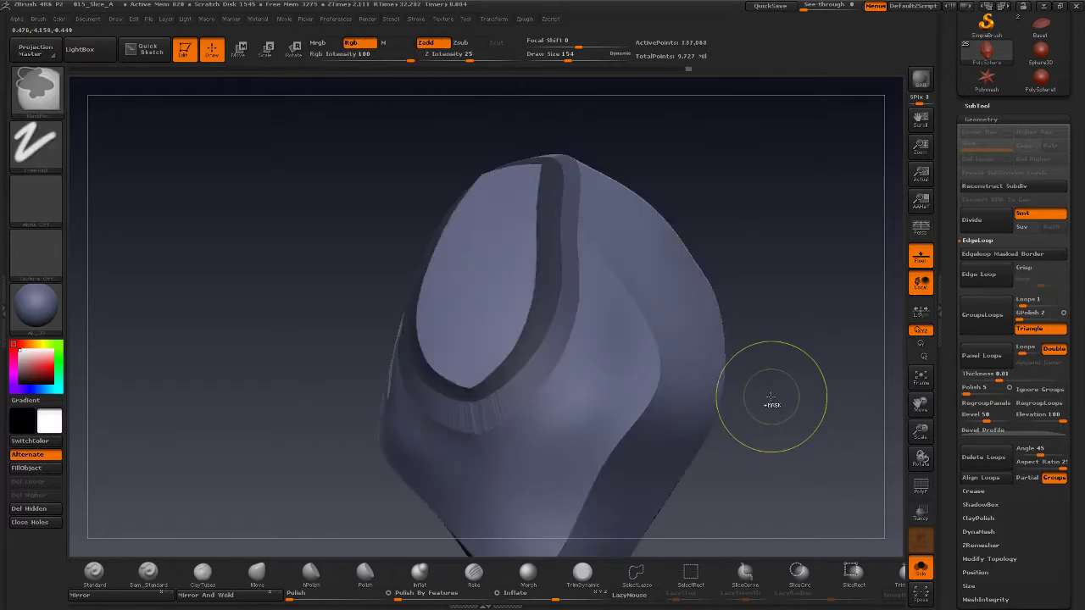
left_click(771, 397, "ctrl")
left_click(615, 411, "ctrl")
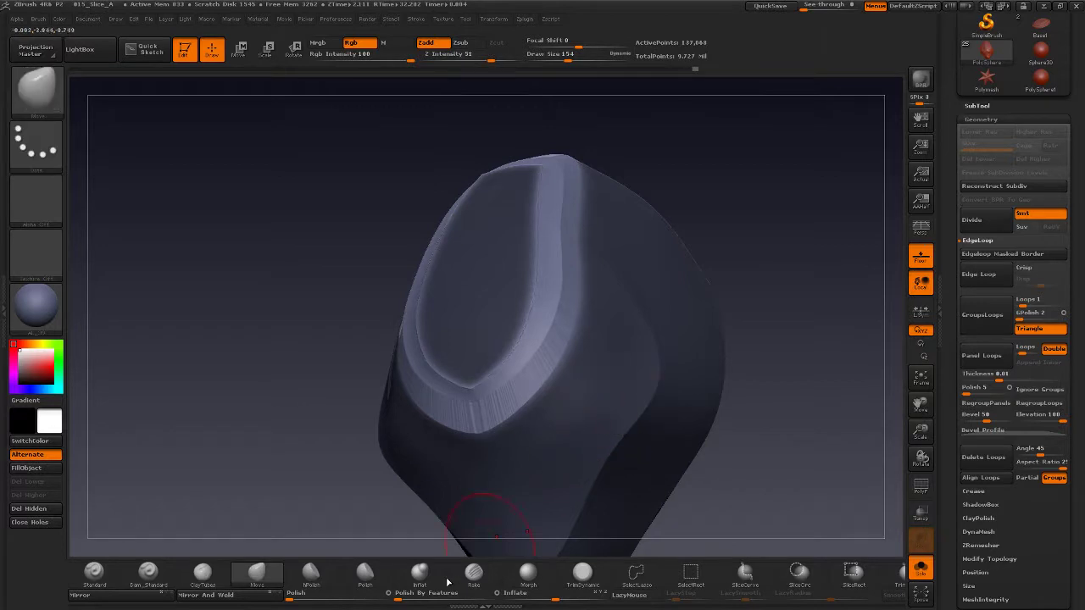
- Smooth the unmasked bevel band around the top panel with repeated Polish By Features passes, and clear the mask
left_click_drag(411, 596, 424, 596)
left_click_drag(783, 402, 812, 368)
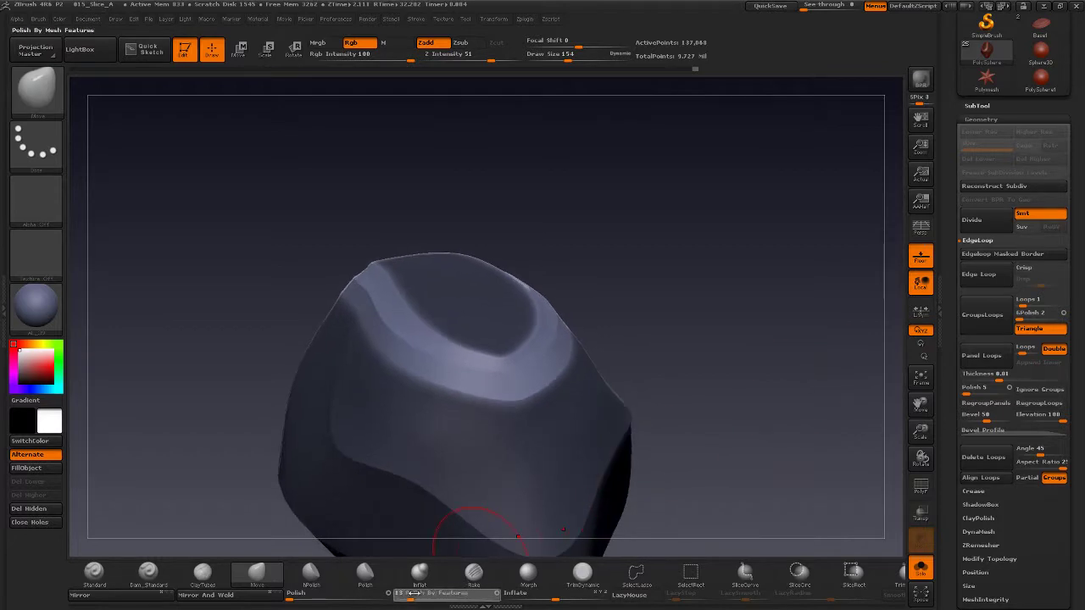
left_click_drag(415, 594, 412, 596)
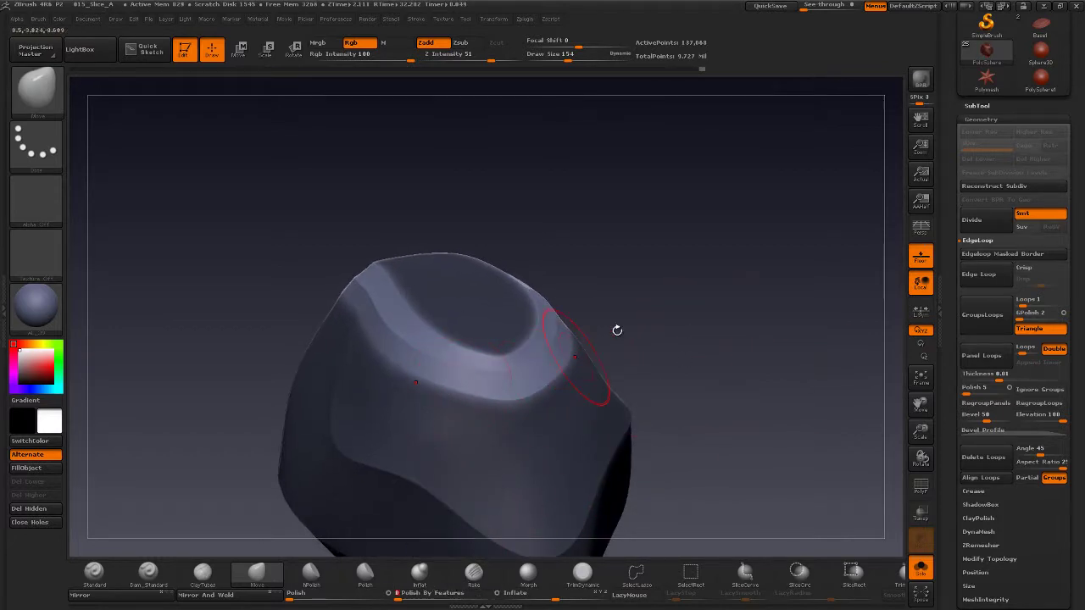
left_click_drag(617, 331, 602, 407)
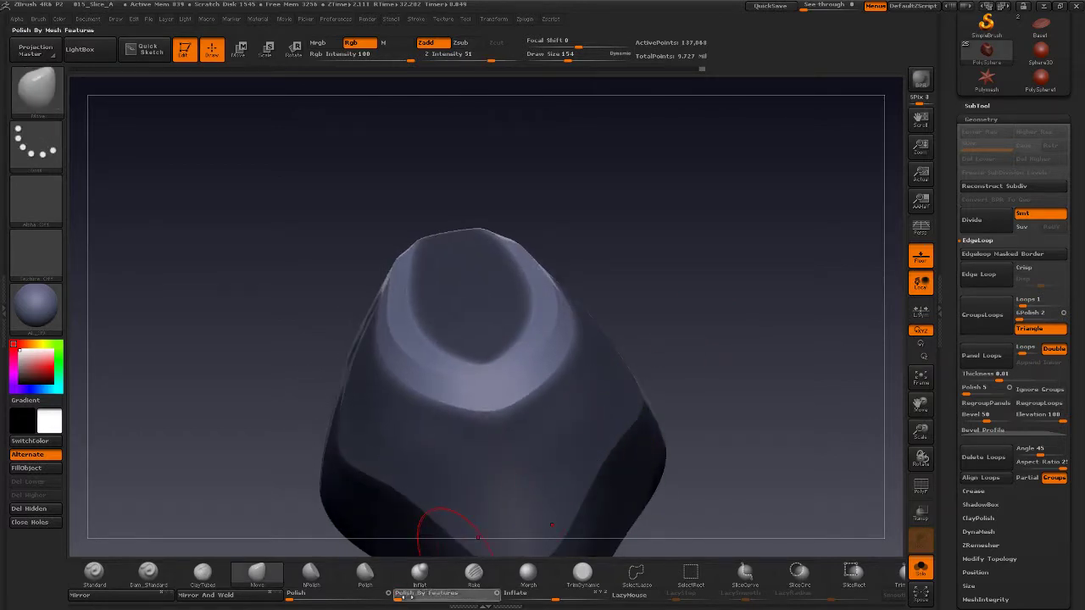
mouse_move(692, 323)
left_mouse_down()
mouse_move(714, 349)
mouse_move(732, 289)
left_mouse_up()
- Select the Move brush and turn on the polyframe display to check the polygroups around the bevelled top panel
key("b")
key("c")
key("b")
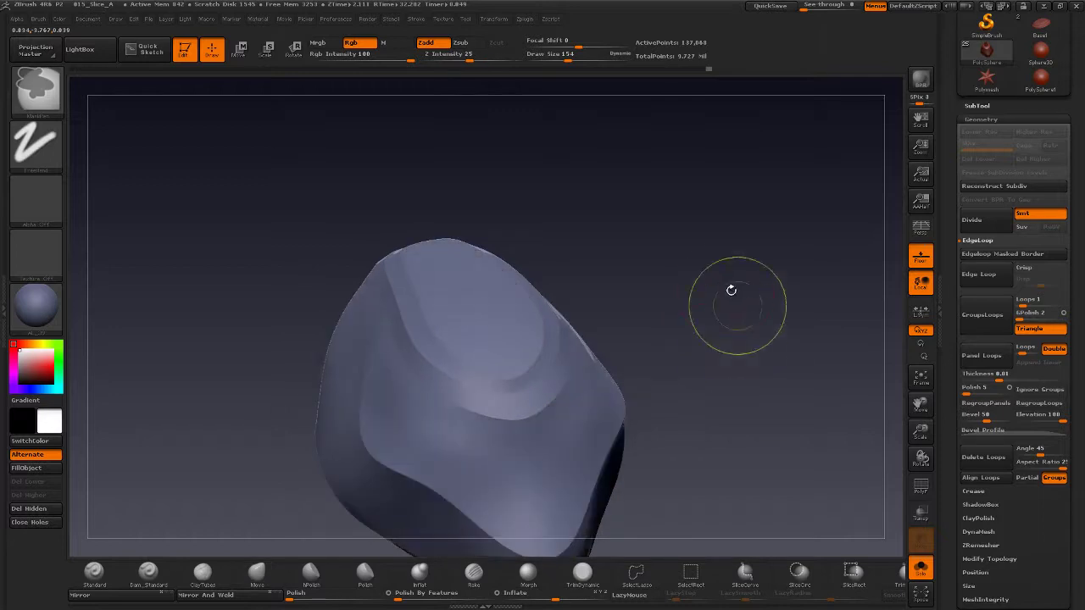
key("b")
key("m")
key("v")
mouse_move(712, 337)
left_mouse_down()
mouse_move(717, 348)
mouse_move(721, 334)
mouse_move(698, 321)
mouse_move(503, 310)
left_mouse_up()
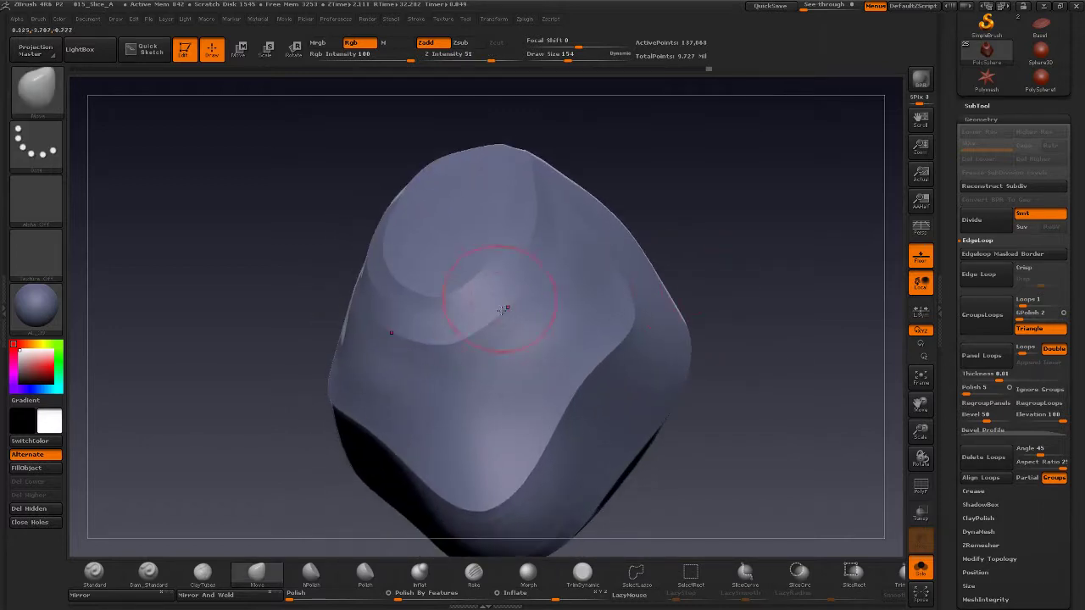
left_click(922, 488)
left_click_drag(717, 280, 488, 371, "alt")
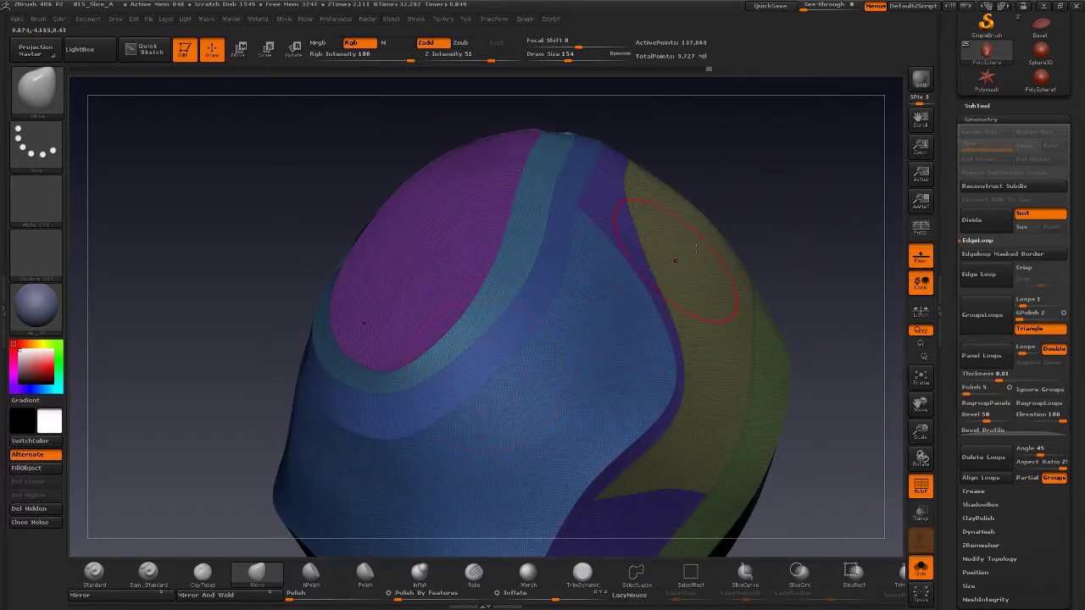
left_click_drag(812, 234, 729, 323)
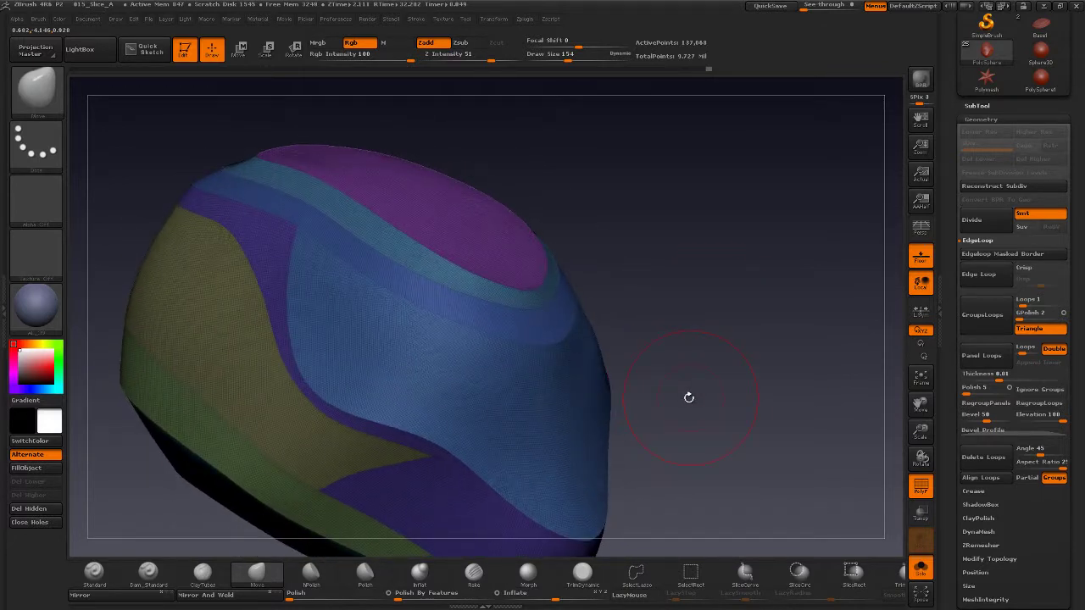
- Isolate the blue panel with its adjoining outer band to inspect their shared edge, and show the whole mesh again
left_click(564, 323, "ctrl+shift")
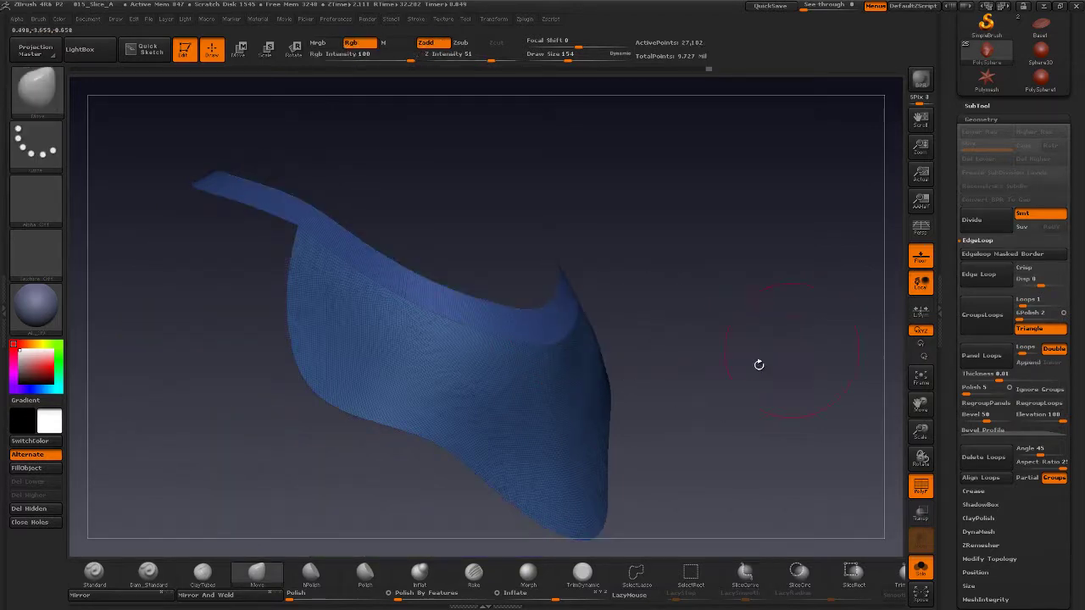
left_click(707, 364, "ctrl+shift")
left_click(565, 320, "ctrl+shift")
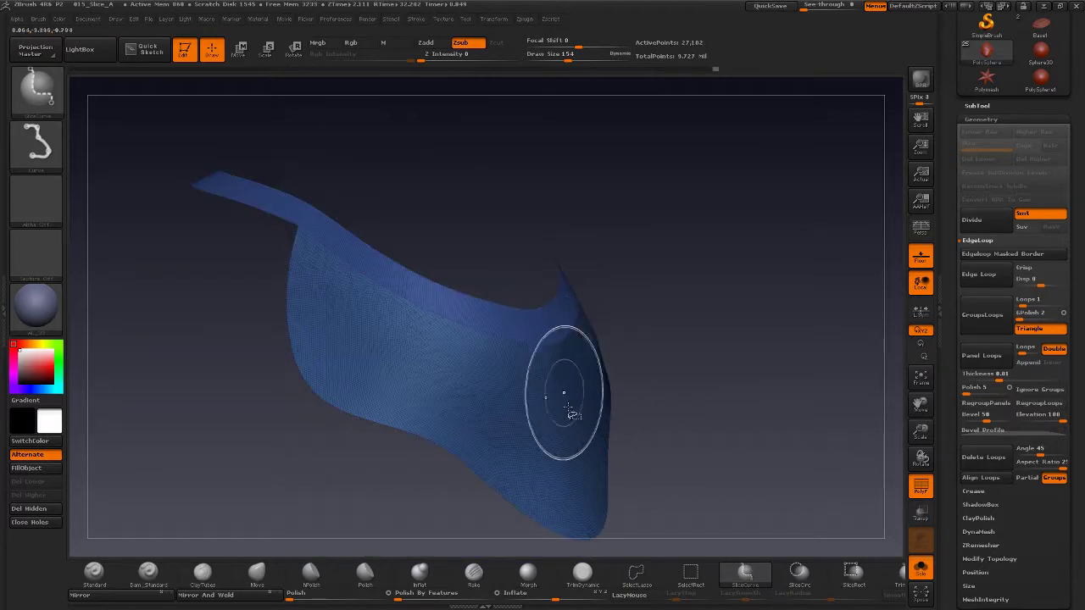
mouse_move(644, 356)
left_mouse_down()
mouse_move(634, 368)
mouse_move(567, 341)
left_mouse_up()
left_click_drag(727, 326, 612, 371)
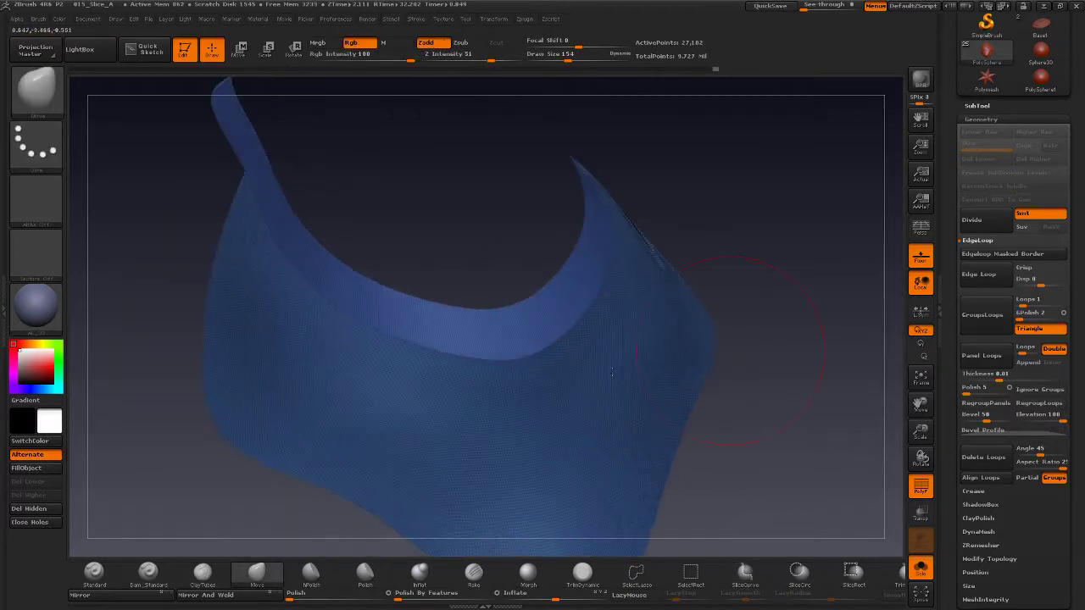
left_click_drag(769, 366, 553, 439)
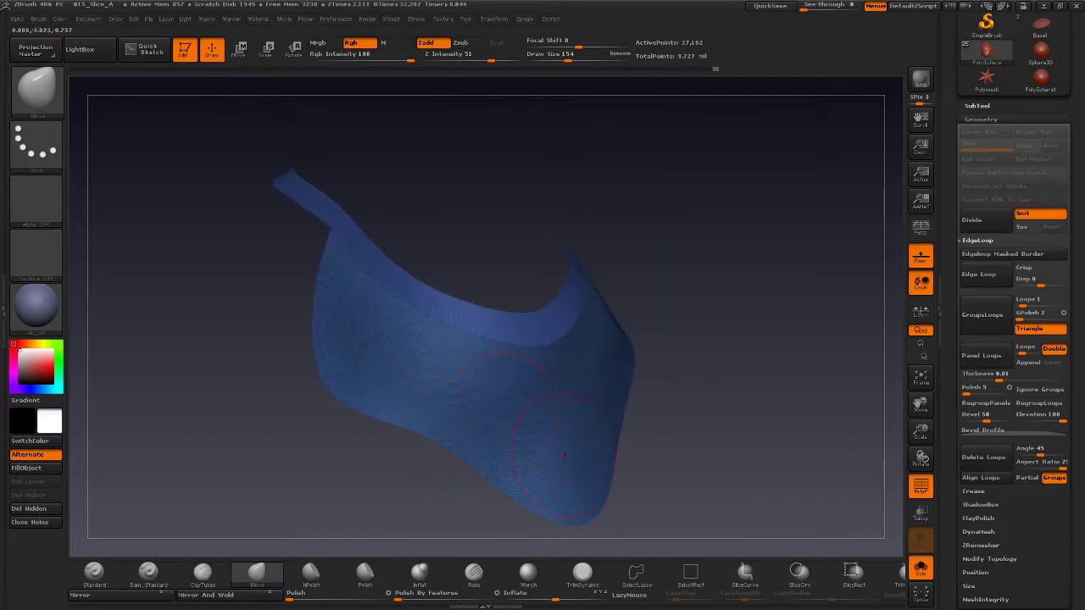
left_click(708, 385, "ctrl+shift")
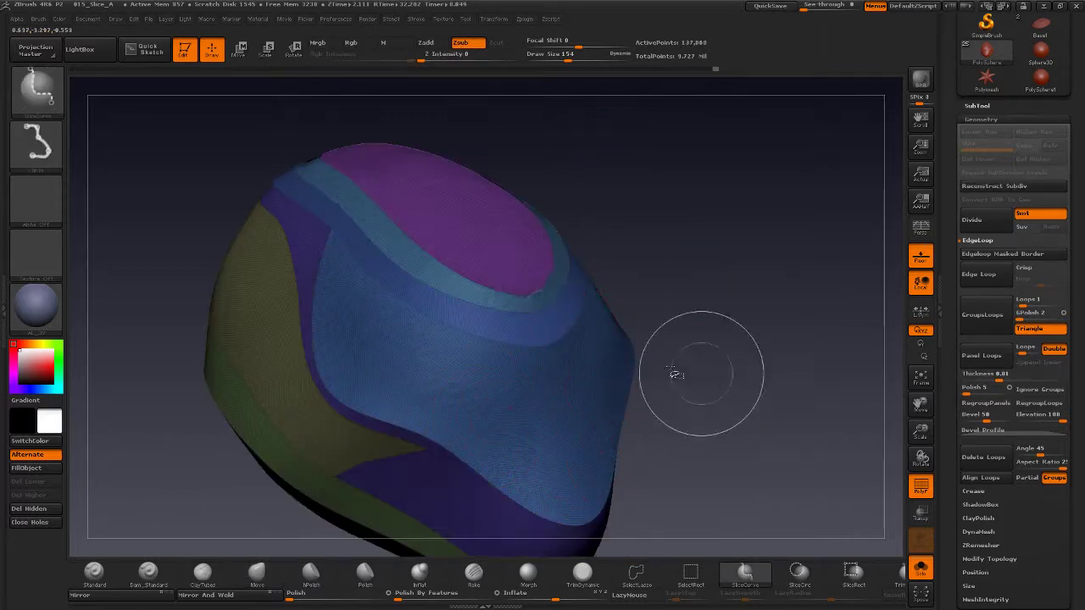
- Isolate the blue outer bevel band by hiding the surrounding panels and the teal band
left_click(563, 322, "ctrl+shift")
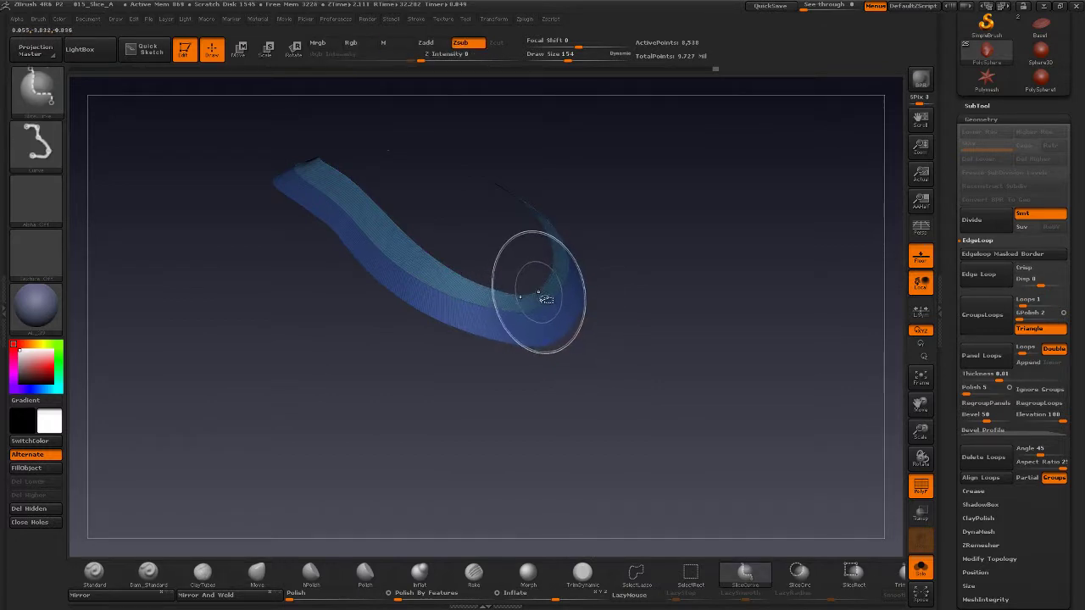
left_click(542, 292, "ctrl+shift")
left_click_drag(717, 352, 635, 427)
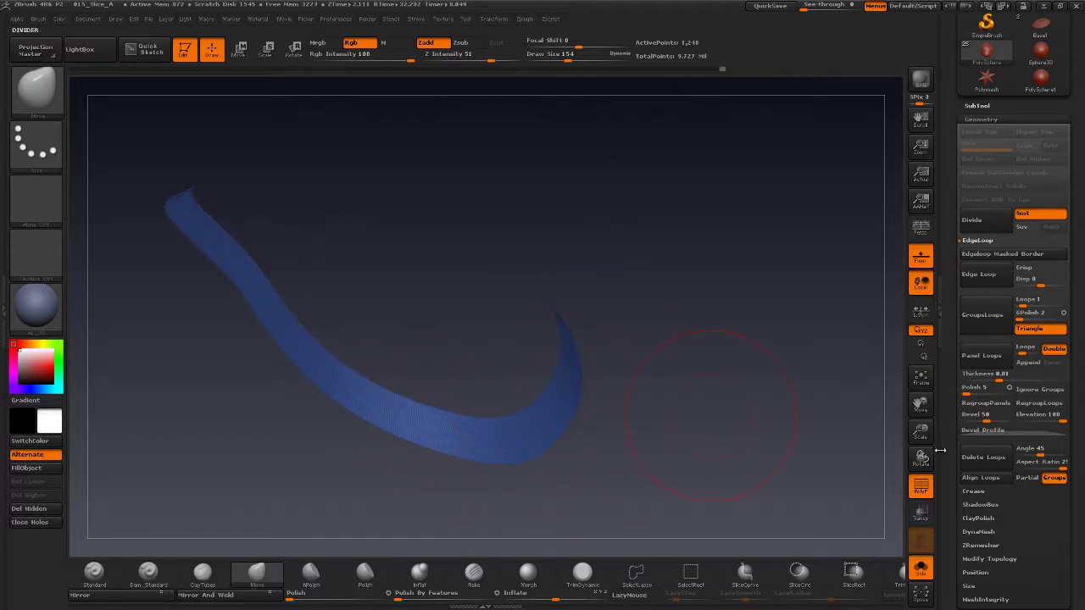
- Remesh the isolated band using ZRemesher with a target polygon count of 2 and FreezeBorder on, then show the whole mesh
scroll(983, 381, "down", 4)
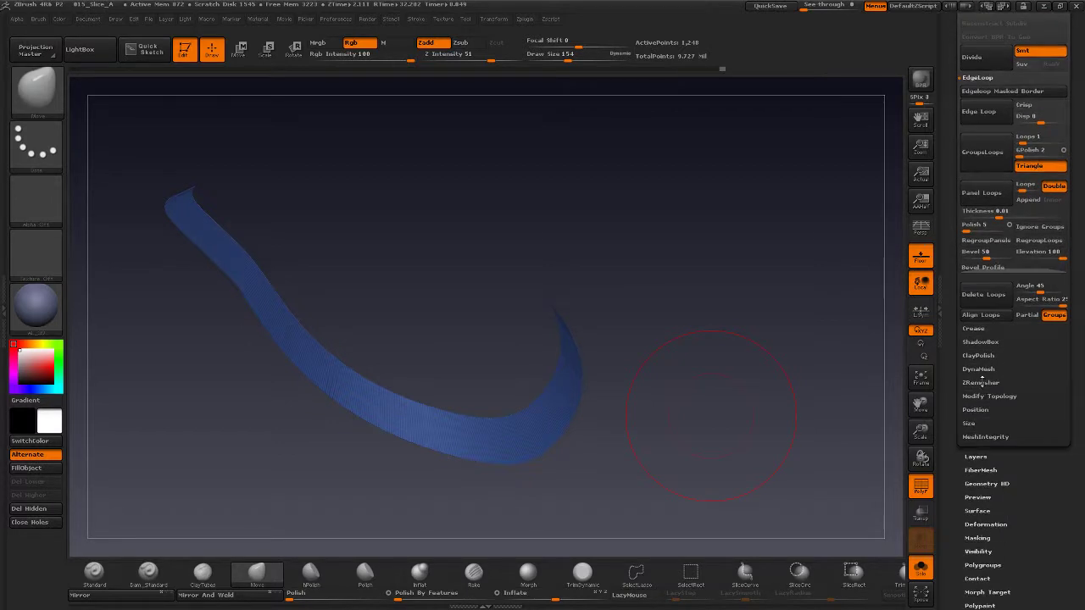
left_click(981, 383)
scroll(958, 382, "up", 5)
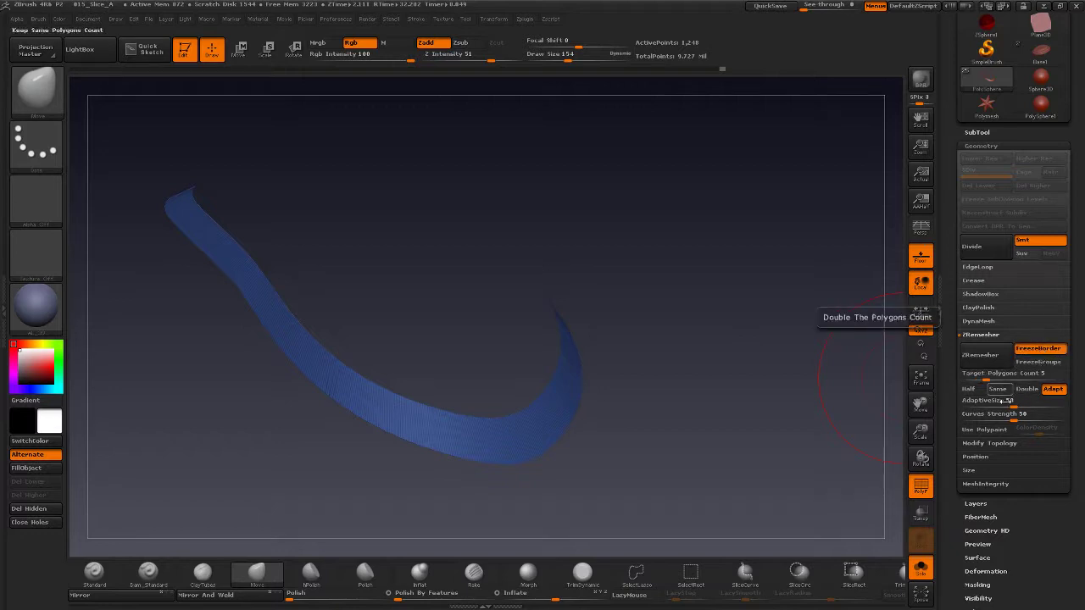
left_click_drag(985, 377, 979, 377)
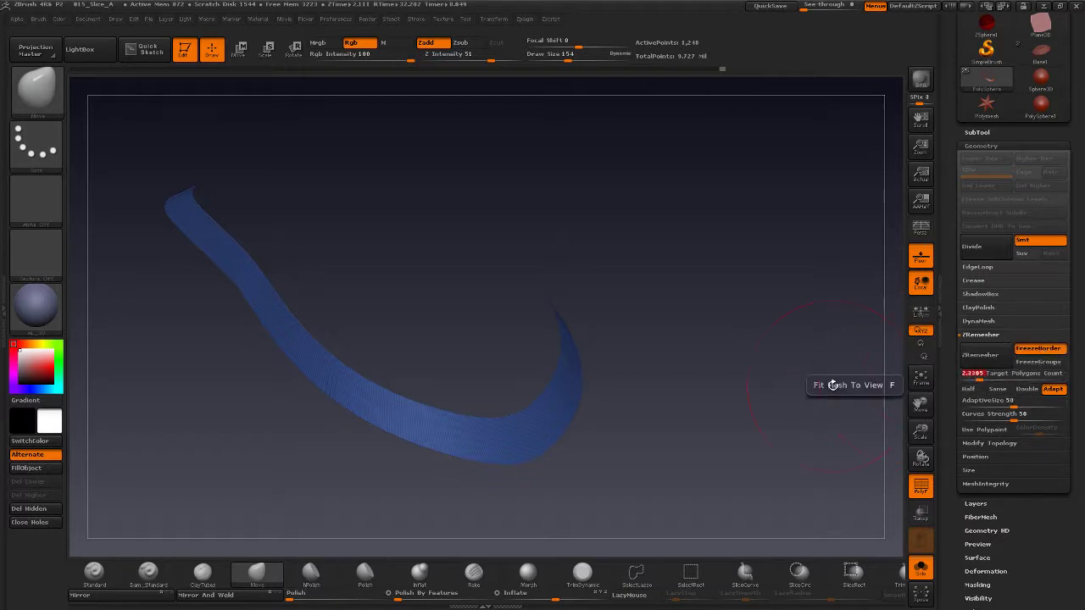
left_click_drag(574, 448, 535, 428)
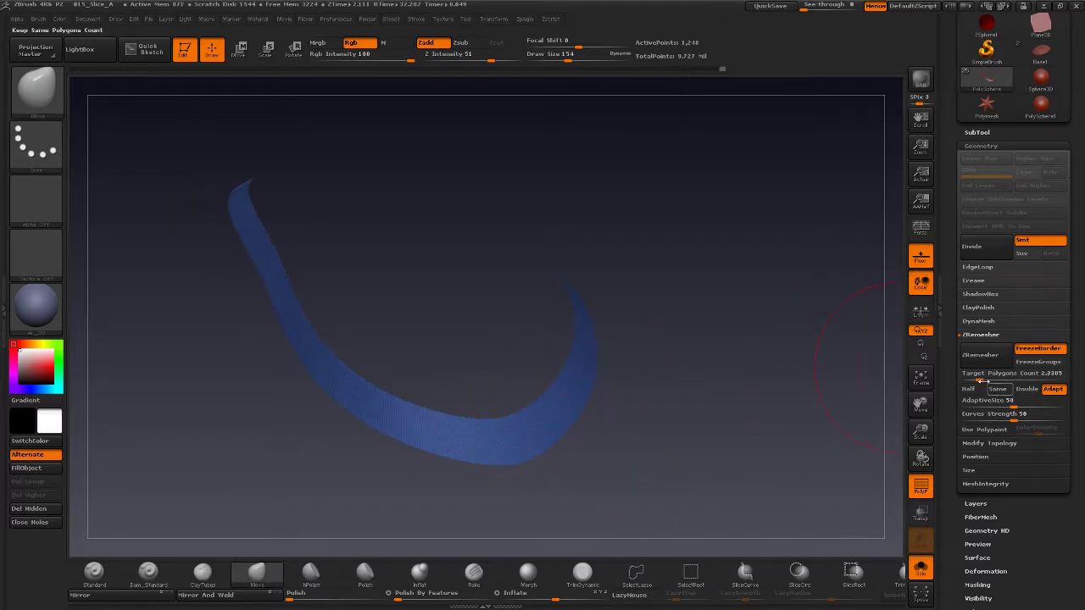
left_click(981, 378)
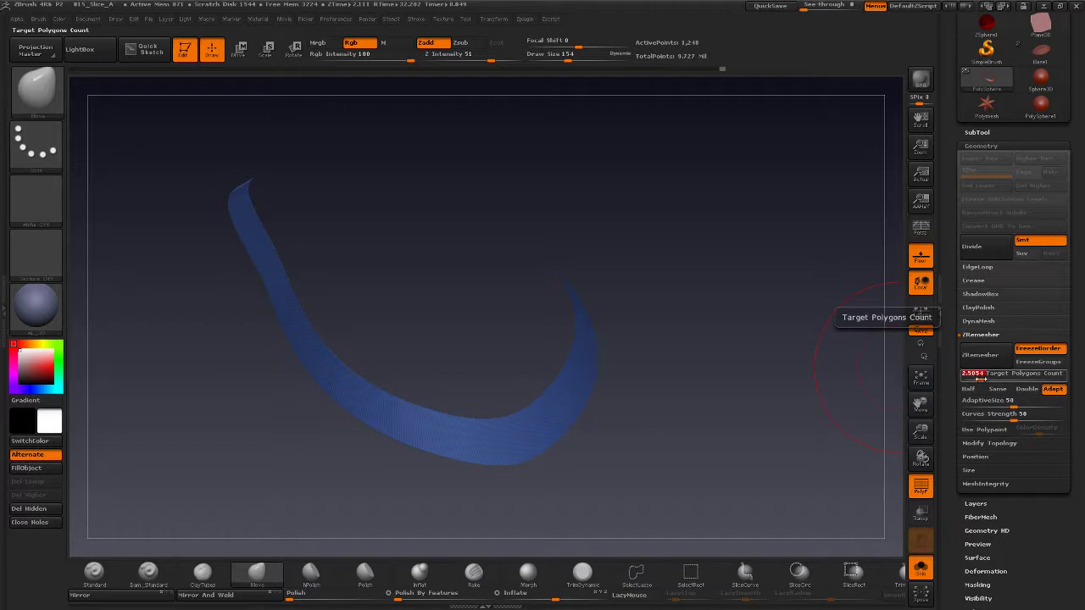
type("2")
key("Return")
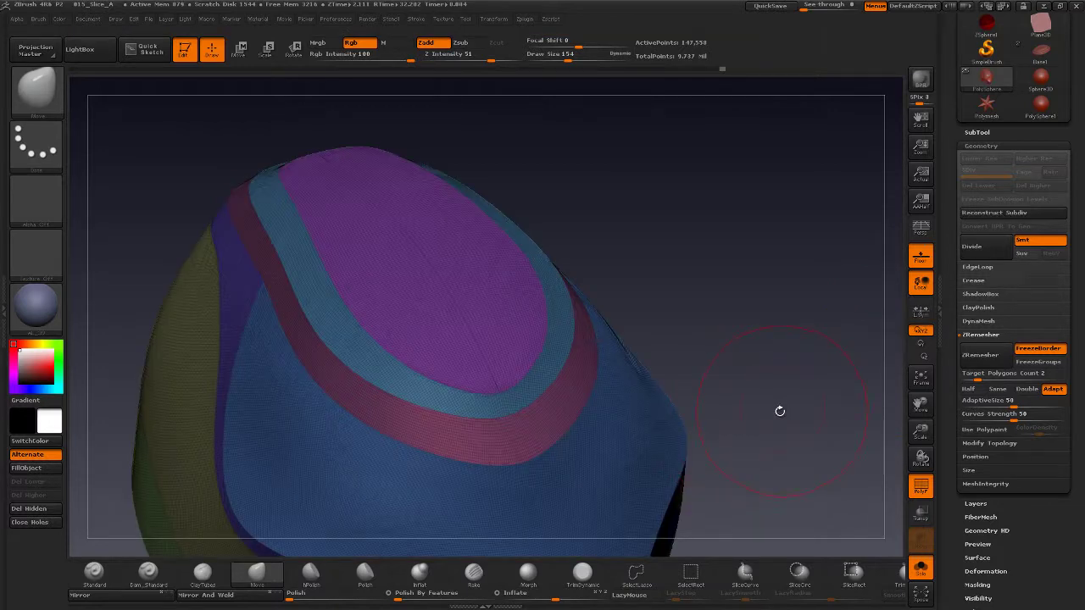
- Hide the purple, teal and pink cap polygroups, then invert visibility with SelectRect to show only those three groups
left_click_drag(760, 387, 597, 374)
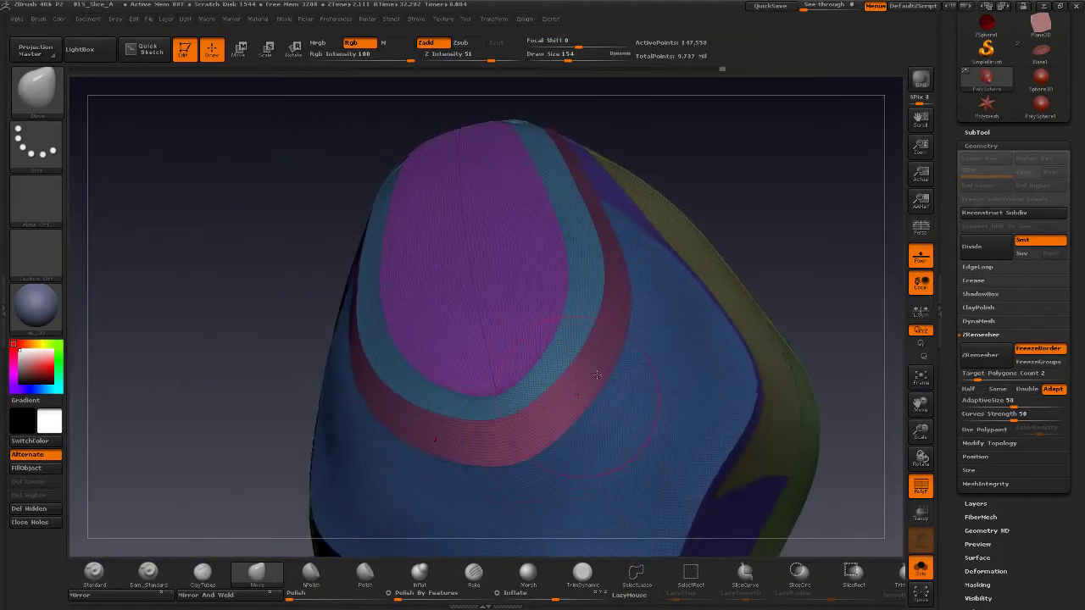
left_click_drag(788, 243, 750, 331)
left_click(583, 317, "ctrl+shift")
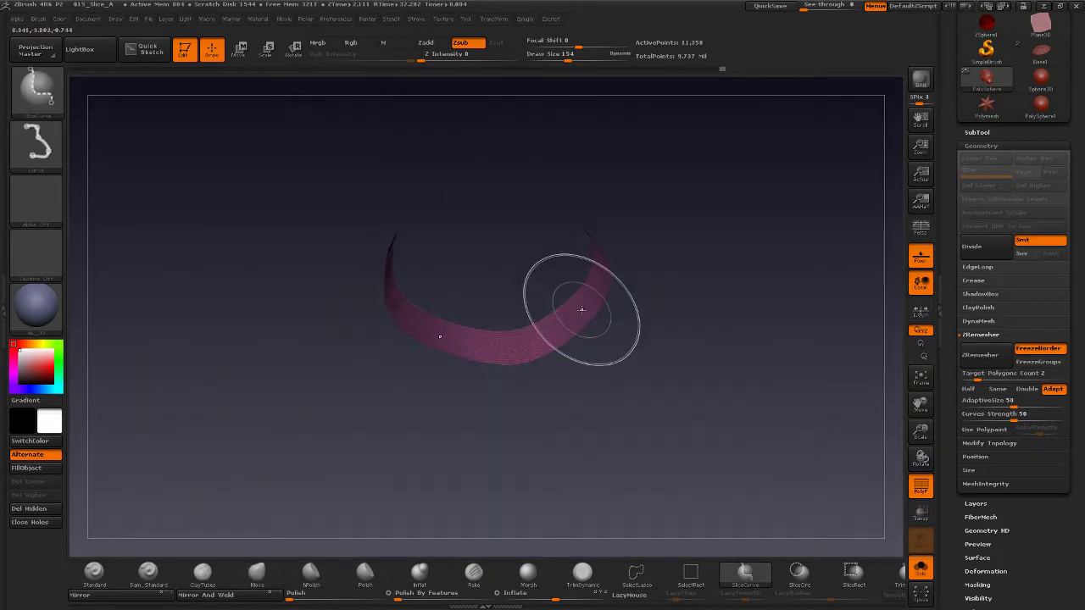
left_click(568, 302, "ctrl+shift")
left_click(562, 297, "ctrl+alt+shift")
left_click(562, 291, "ctrl+alt+shift")
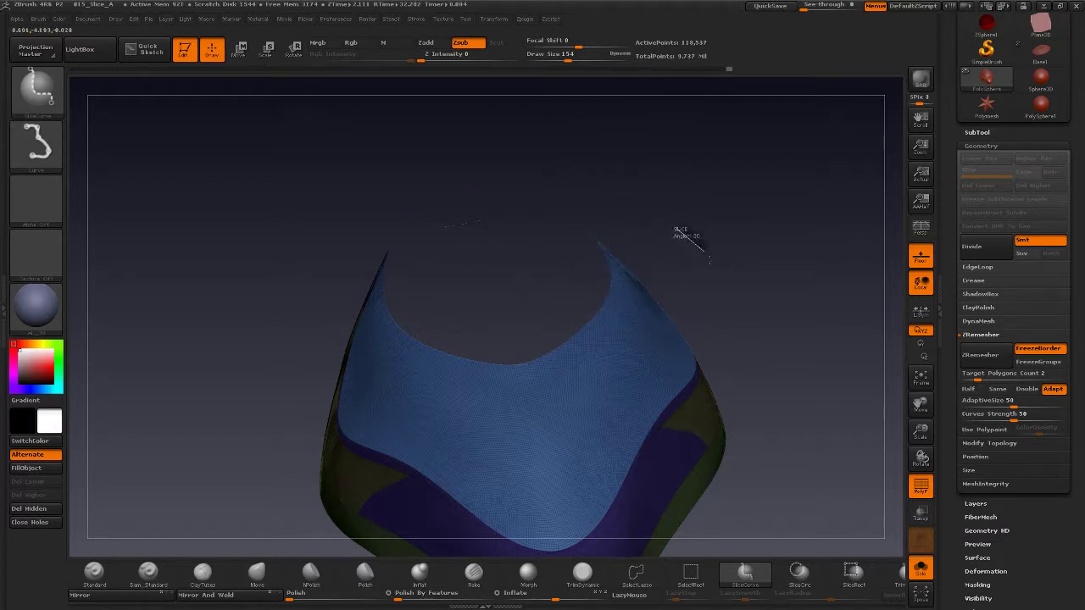
left_click(690, 575)
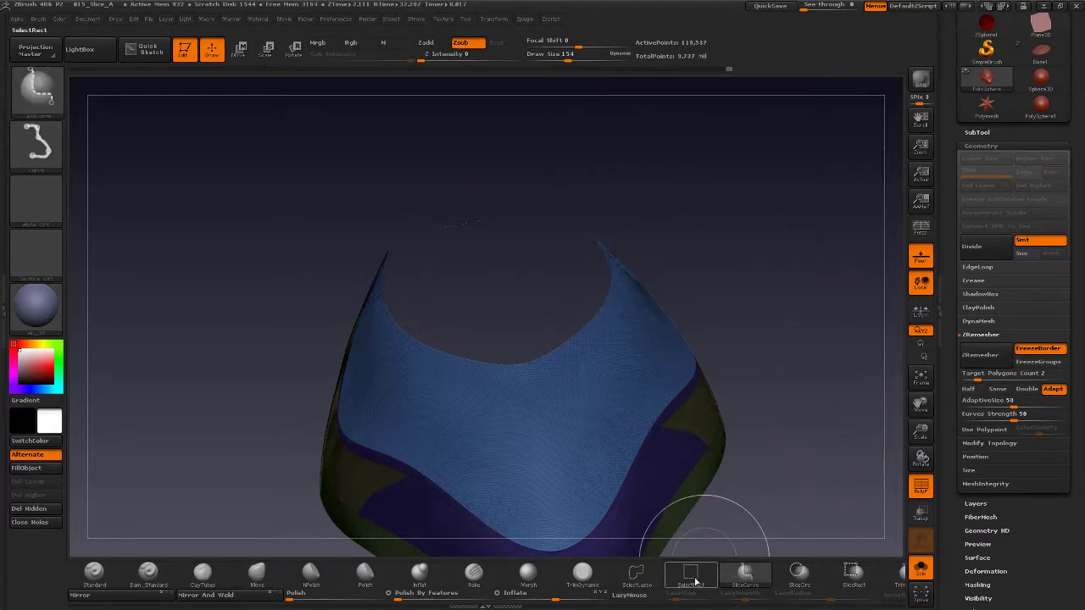
left_click_drag(782, 311, 813, 366, "ctrl+shift")
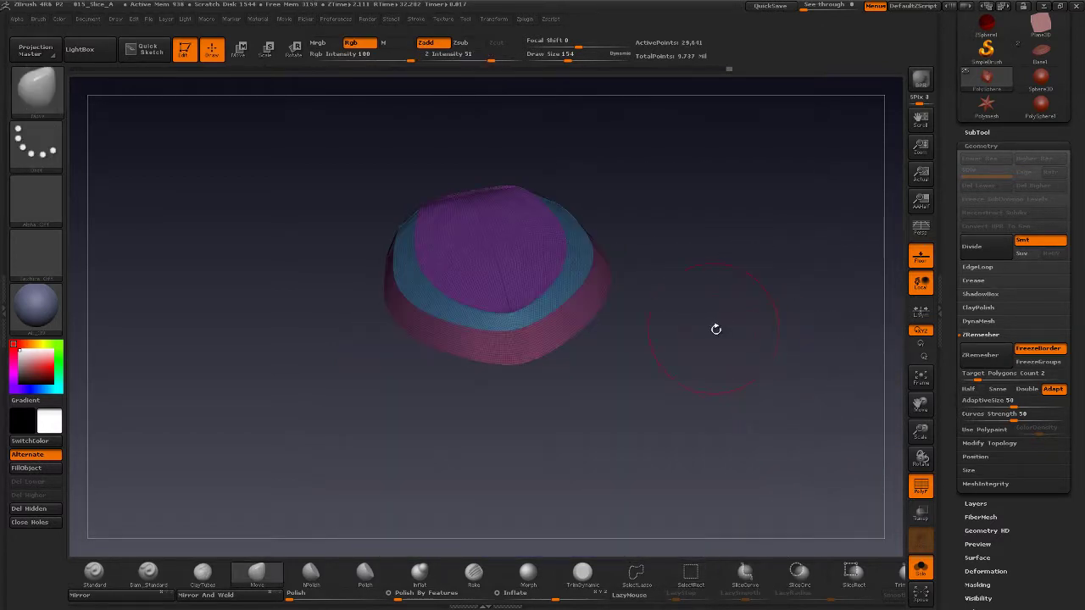
- Invert the visibility to show the rest of the mesh without its three cap polygroups
left_click_drag(716, 329, 616, 369)
left_click_drag(685, 319, 717, 402)
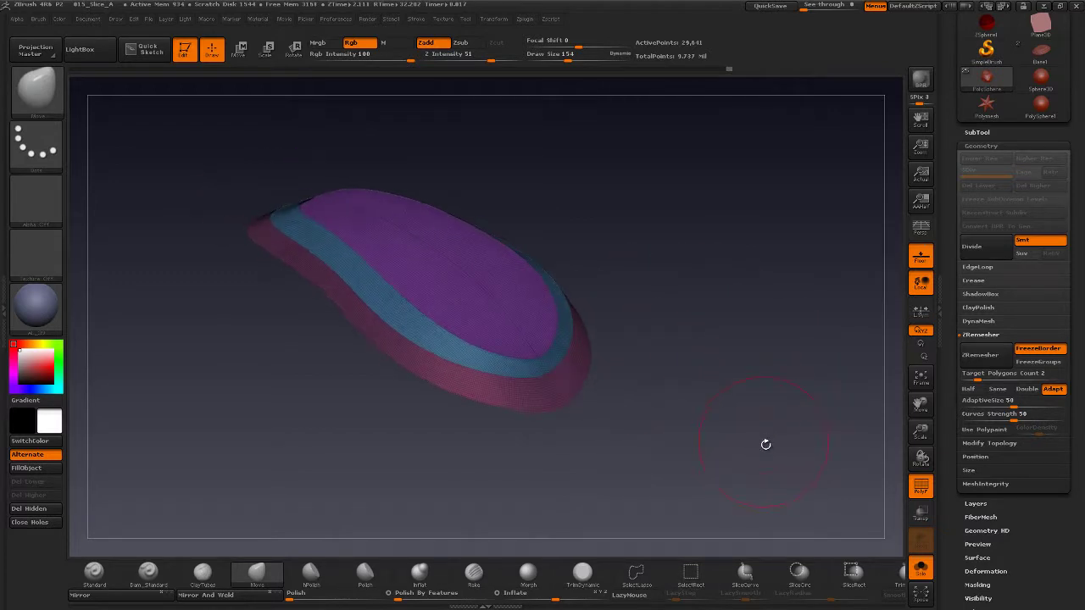
left_click(738, 498, "ctrl+shift")
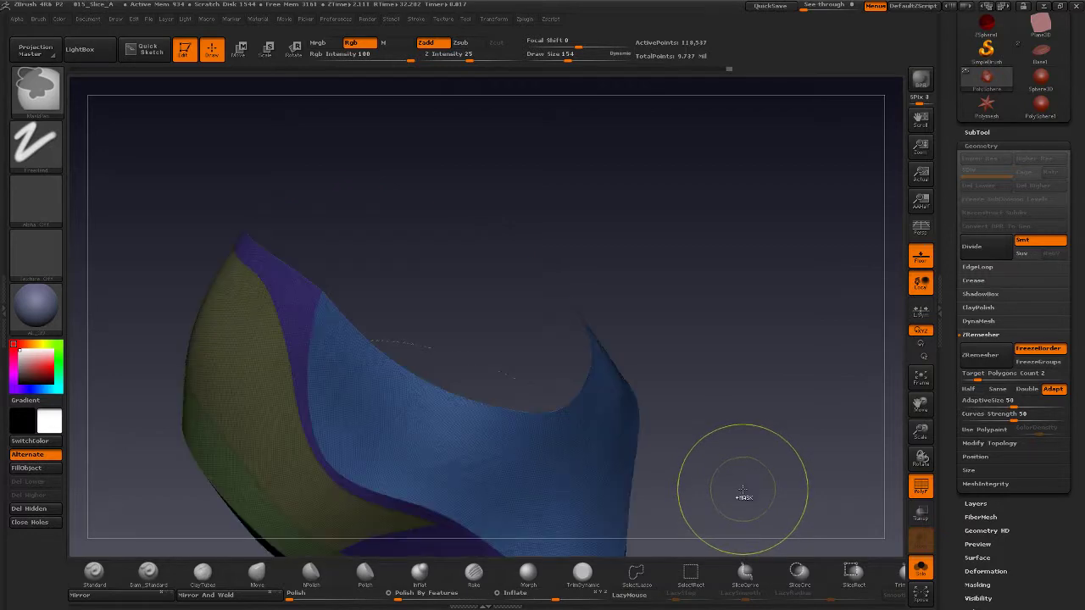
left_click_drag(765, 451, 770, 541)
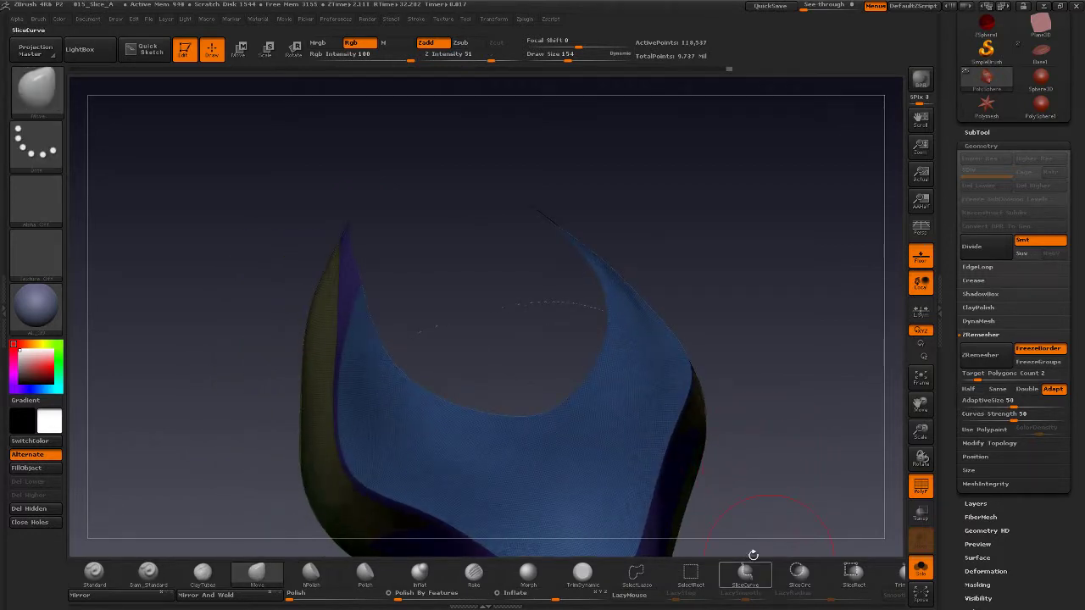
- Undo the action tried with SliceCurve, and invert the visibility back to the cap polygroups using SelectRect
left_click(818, 449, "ctrl+shift")
key("ctrl+z")
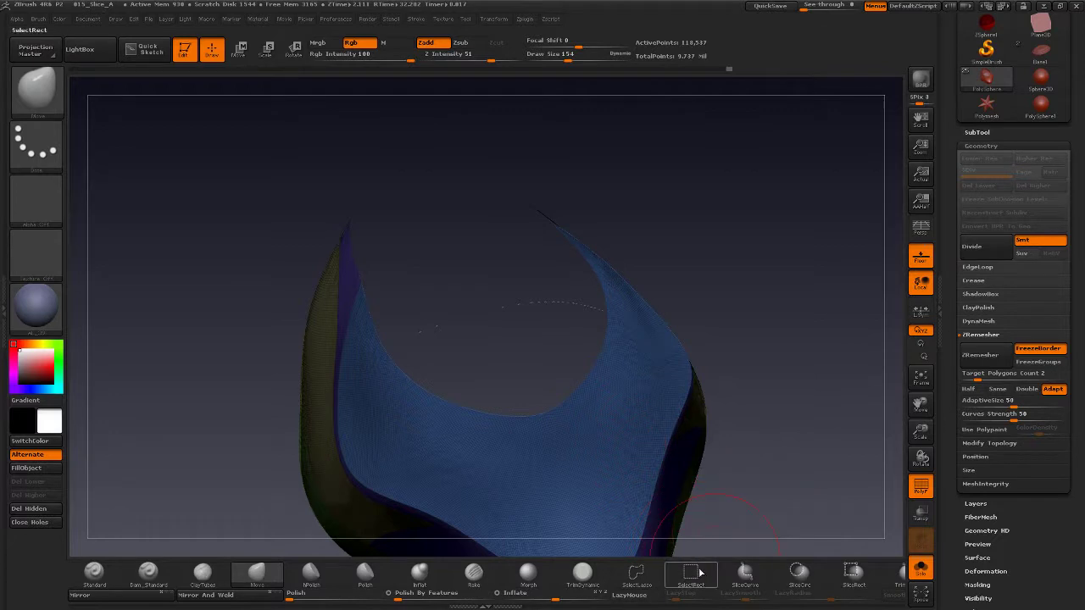
left_click_drag(766, 232, 791, 393, "ctrl+shift")
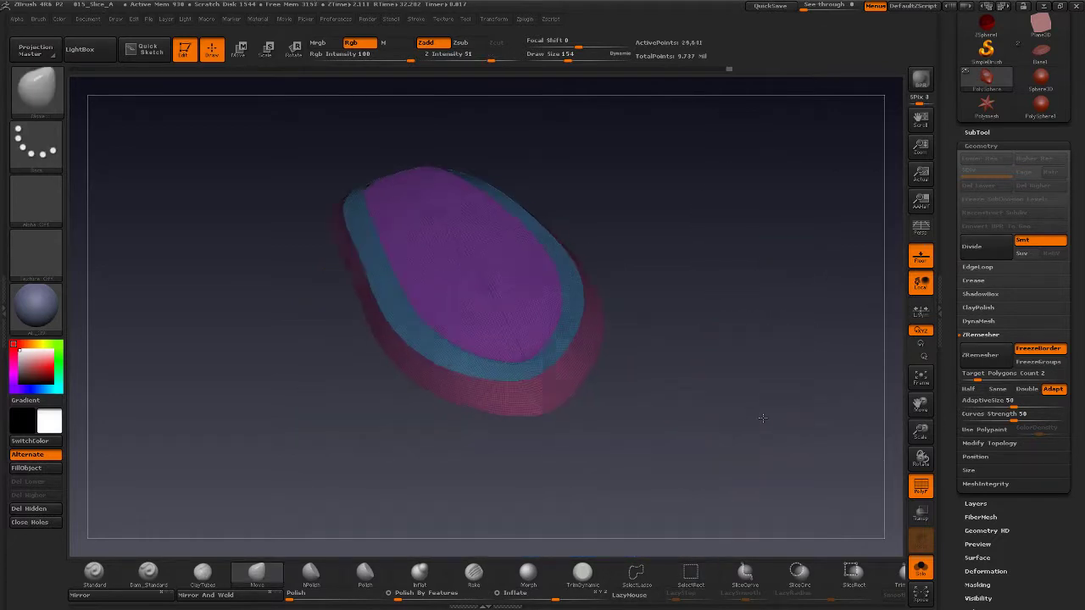
left_click_drag(737, 415, 679, 373)
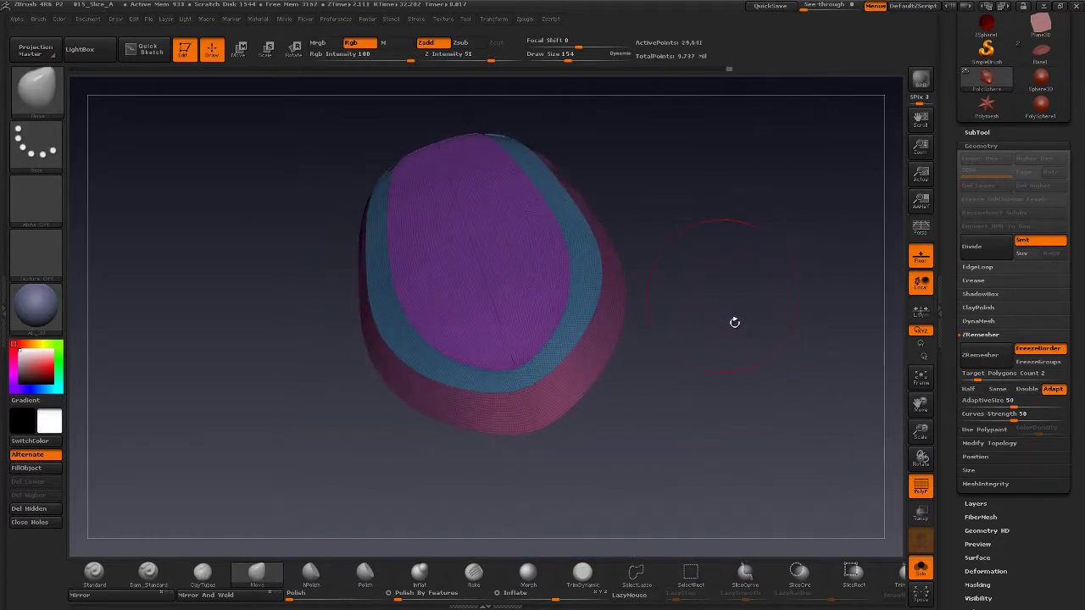
- Mask everything except the three cap polygroups with a softened mask edge, with the whole mesh shown
left_click_drag(735, 323, 734, 379)
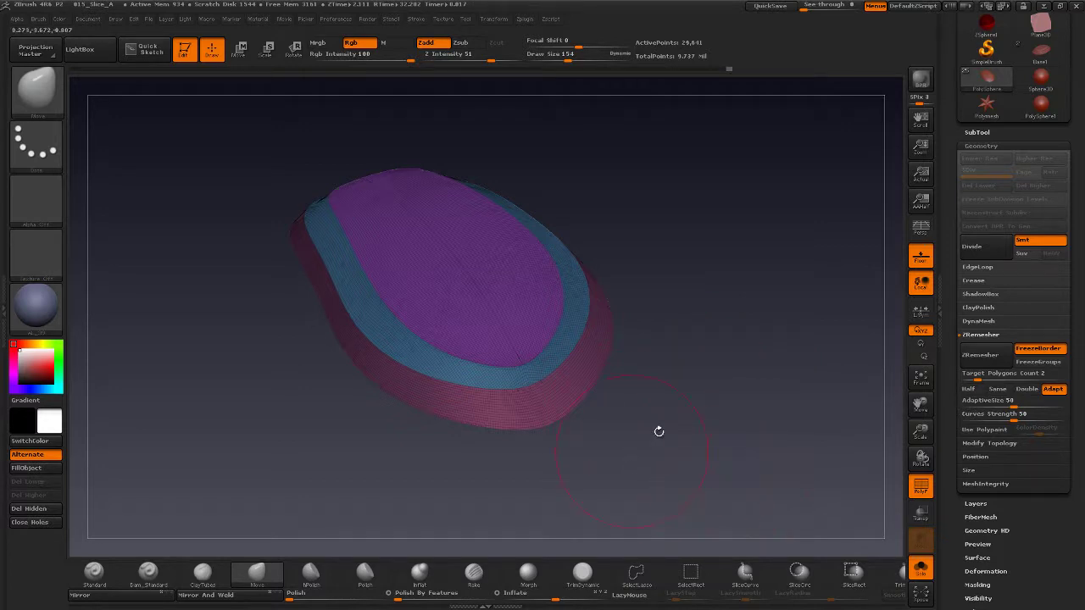
left_click_drag(699, 463, 650, 469)
mouse_move(709, 413)
left_mouse_down("alt")
mouse_move(720, 435)
mouse_move(727, 428)
left_mouse_up("alt")
key("ctrl")
left_click(763, 420, "ctrl")
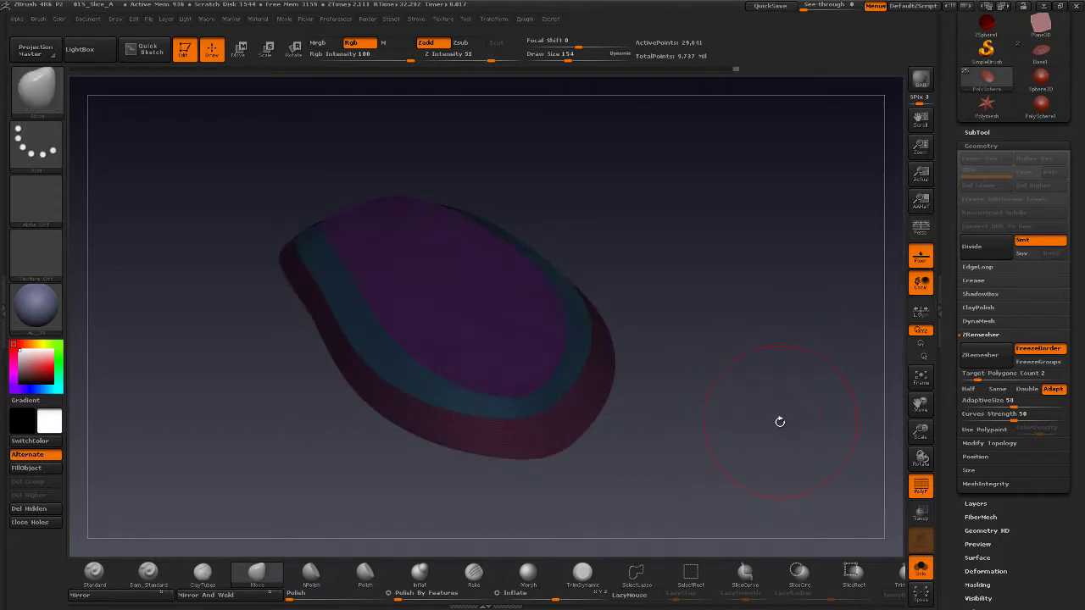
left_click(808, 424, "ctrl+shift")
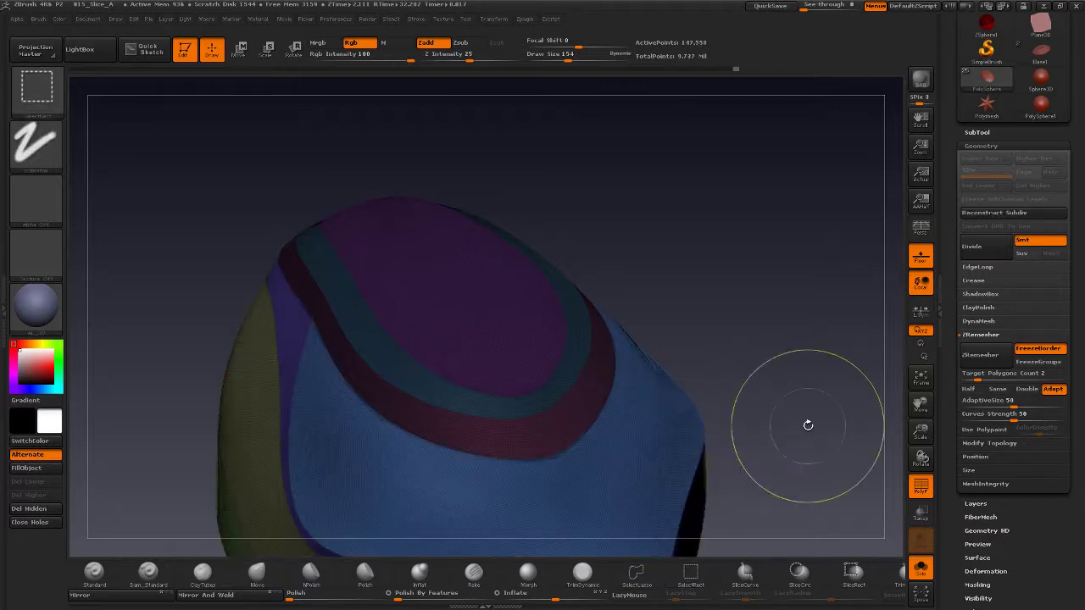
mouse_move(789, 430)
left_mouse_down()
mouse_move(785, 444)
mouse_move(770, 417)
mouse_move(795, 406)
mouse_move(783, 436)
mouse_move(801, 406)
mouse_move(807, 421)
mouse_move(824, 399)
mouse_move(792, 380)
mouse_move(796, 416)
mouse_move(839, 428)
left_mouse_up()
left_click(591, 373, "ctrl")
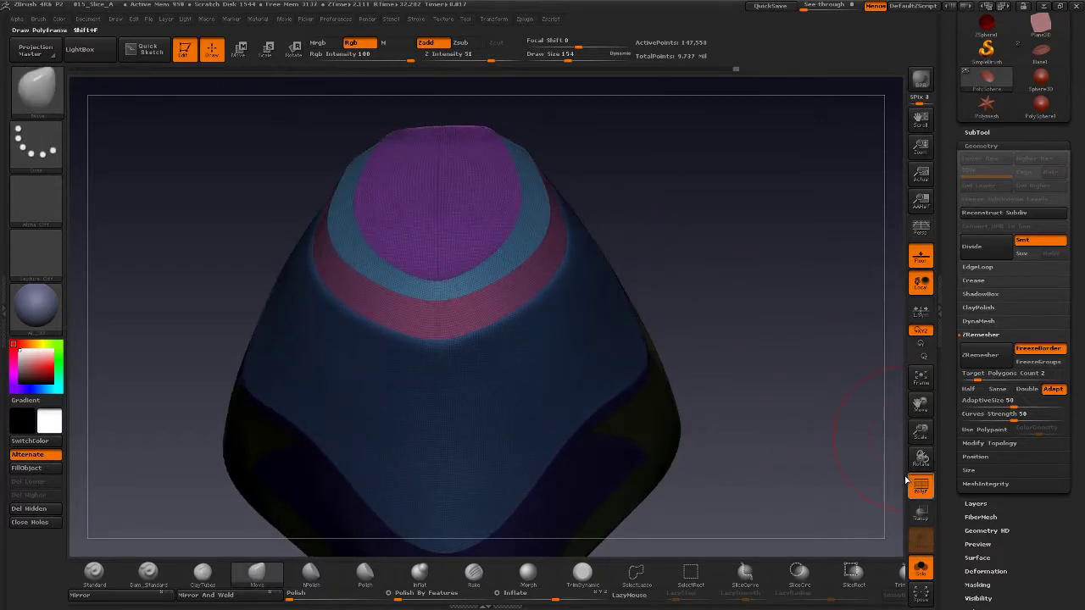
- Turn off the polyframe display, apply Polish By Features at 28 to the unmasked cap, and clear the mask
left_click(910, 482)
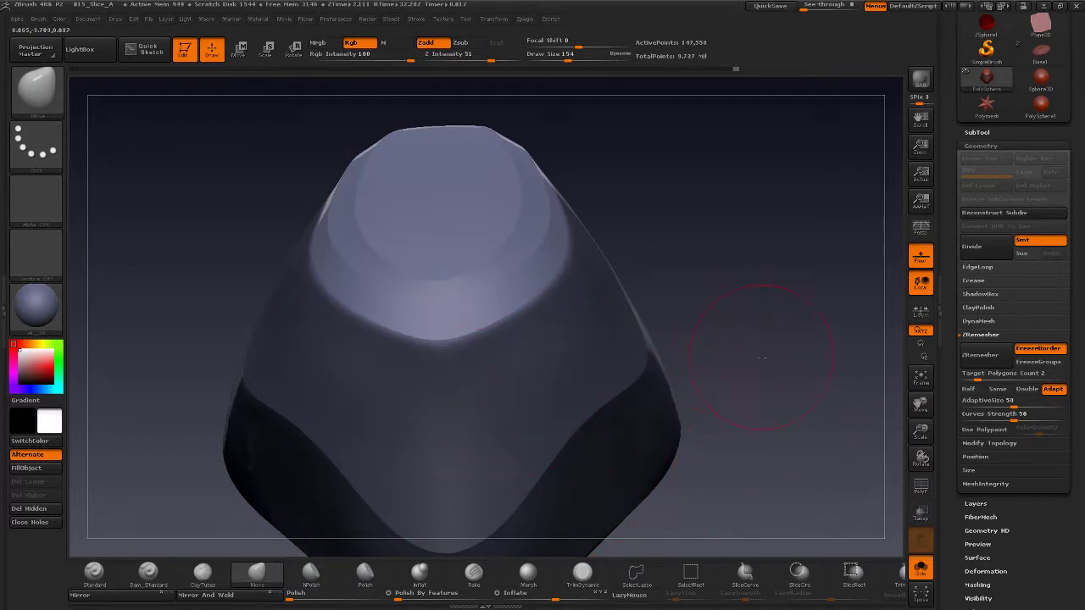
left_click_drag(762, 356, 554, 387)
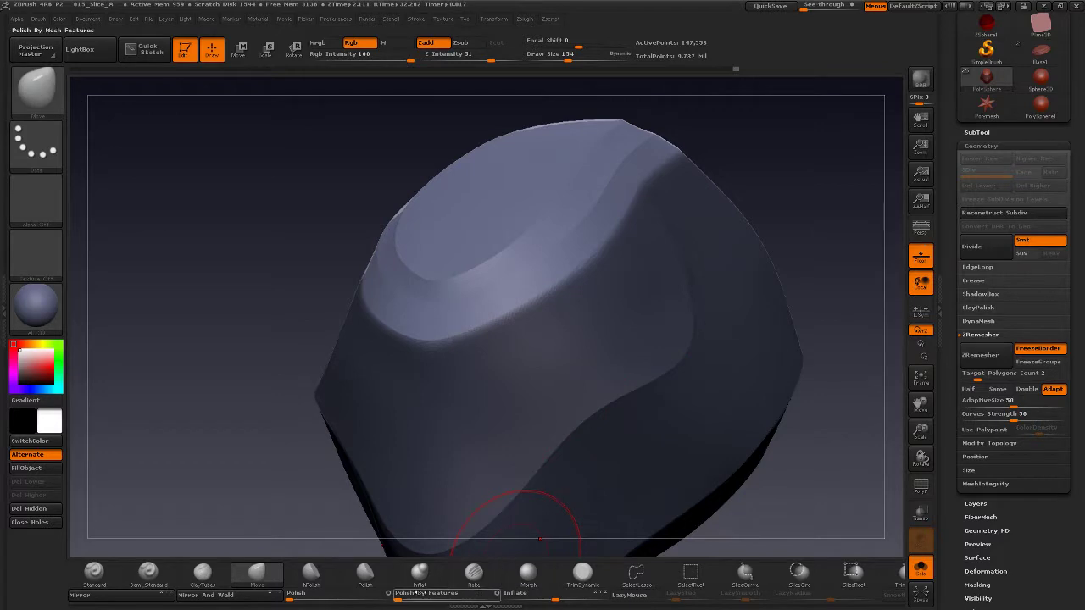
mouse_move(415, 596)
left_mouse_down()
mouse_move(395, 597)
mouse_move(428, 594)
left_mouse_up()
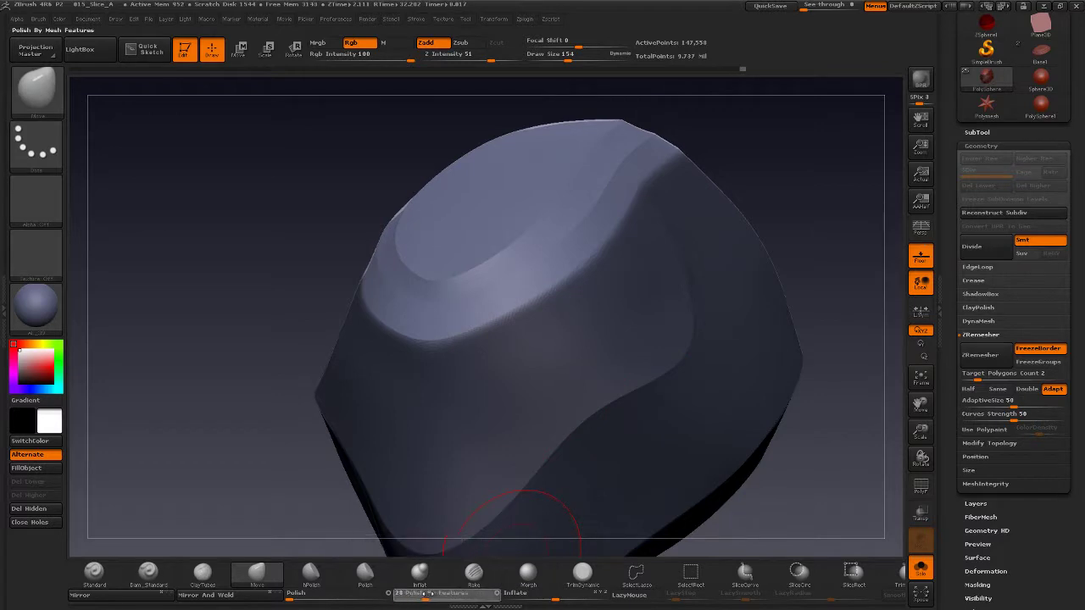
mouse_move(727, 351)
left_mouse_down()
mouse_move(812, 212)
mouse_move(786, 351)
mouse_move(753, 315)
mouse_move(751, 387)
mouse_move(771, 363)
mouse_move(734, 373)
mouse_move(761, 388)
mouse_move(729, 389)
mouse_move(810, 399)
mouse_move(757, 414)
mouse_move(758, 388)
left_mouse_up()
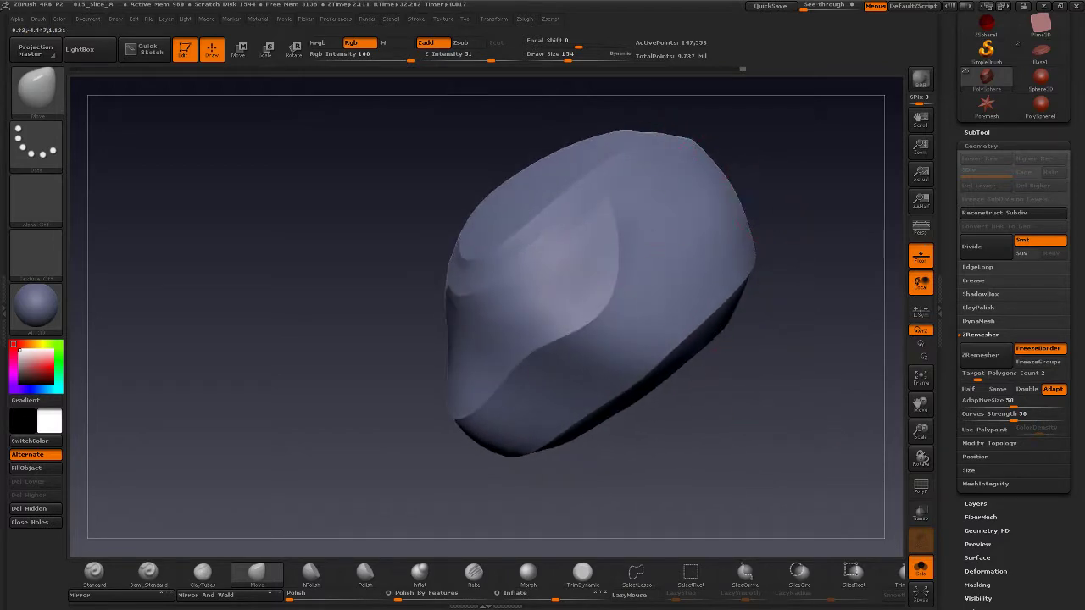
left_click_drag(761, 314, 819, 334)
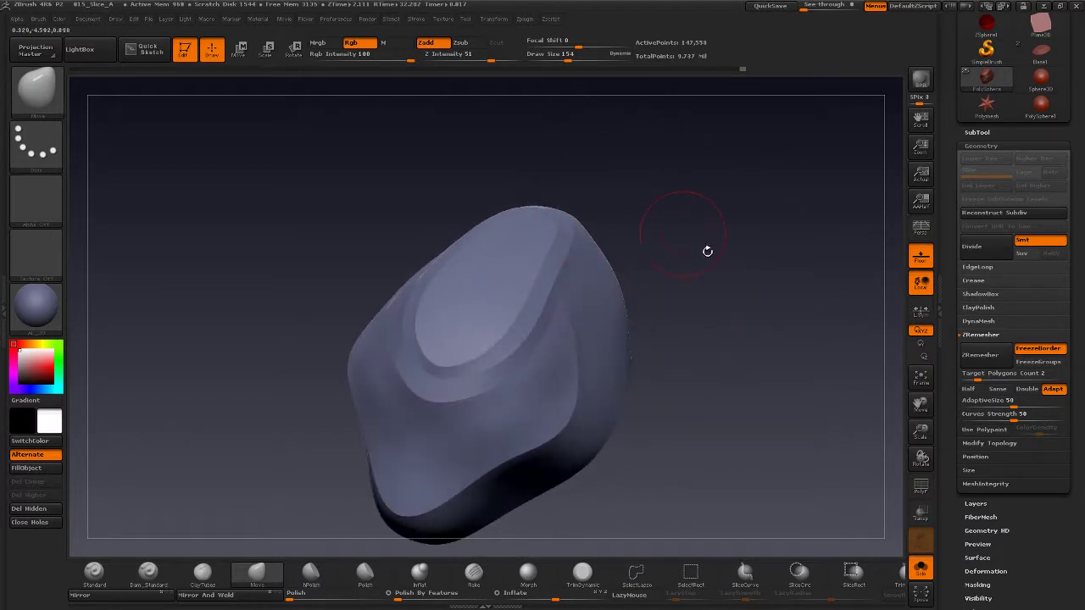
mouse_move(708, 251)
left_mouse_down()
mouse_move(720, 306)
mouse_move(711, 343)
mouse_move(724, 243)
mouse_move(749, 235)
mouse_move(720, 262)
mouse_move(686, 251)
mouse_move(688, 269)
mouse_move(710, 245)
mouse_move(703, 255)
left_mouse_up()
- Isolate and mask the inner band around the cap's centre panel, and invert the mask with the whole mesh shown
key("shift")
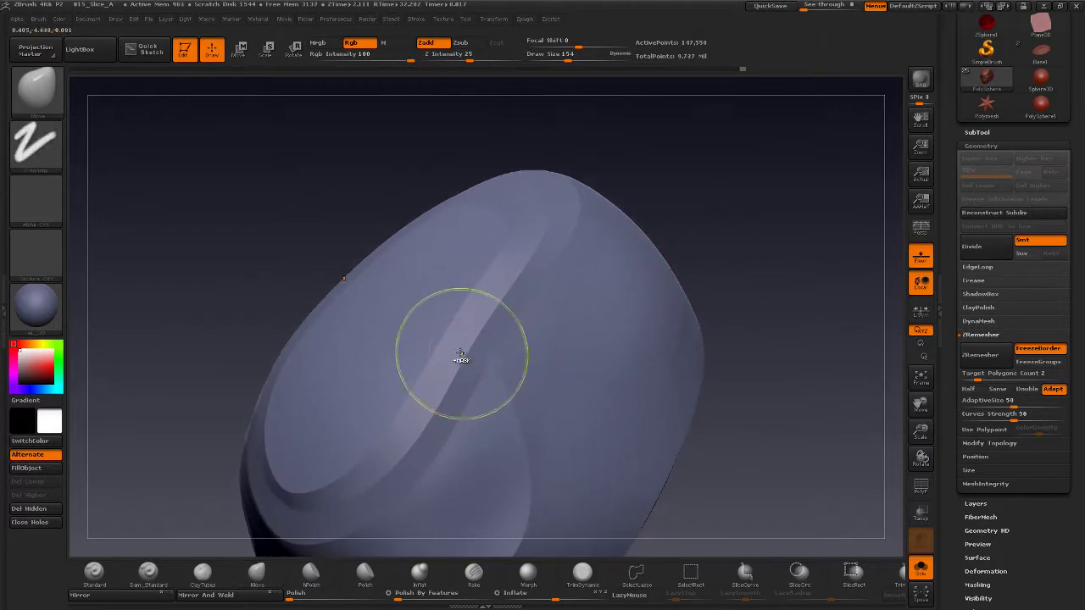
left_click(460, 352, "ctrl+shift")
left_click(736, 280, "ctrl")
left_click(736, 287, "ctrl+shift")
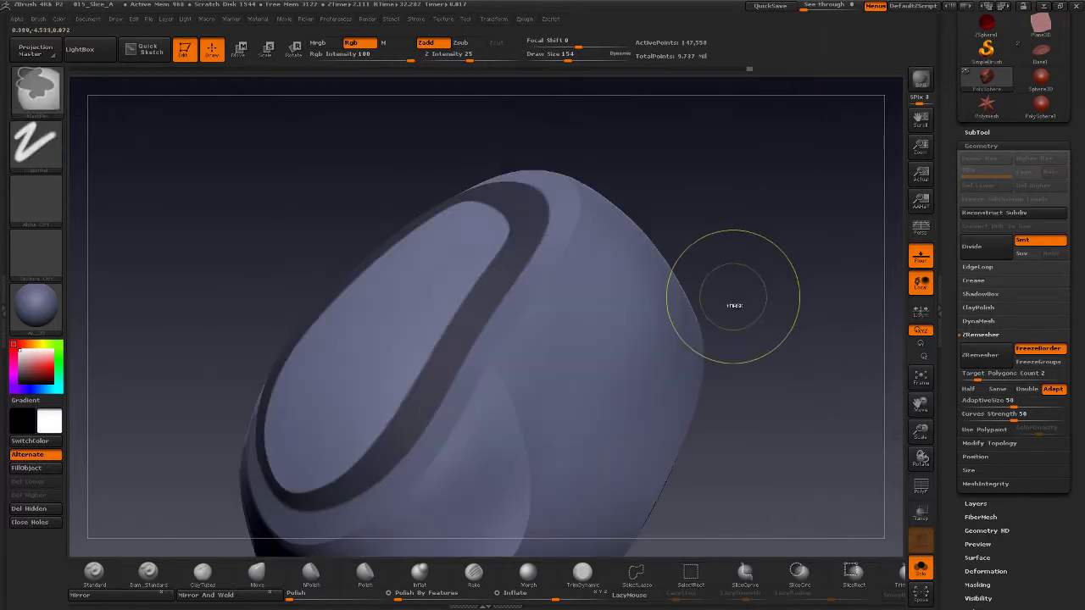
left_click(727, 308, "ctrl")
- Build up the unmasked inner band with ClayTubes strokes along its length, using a draw size of 245
mouse_move(761, 261)
left_mouse_down()
mouse_move(784, 231)
mouse_move(491, 230)
left_mouse_up()
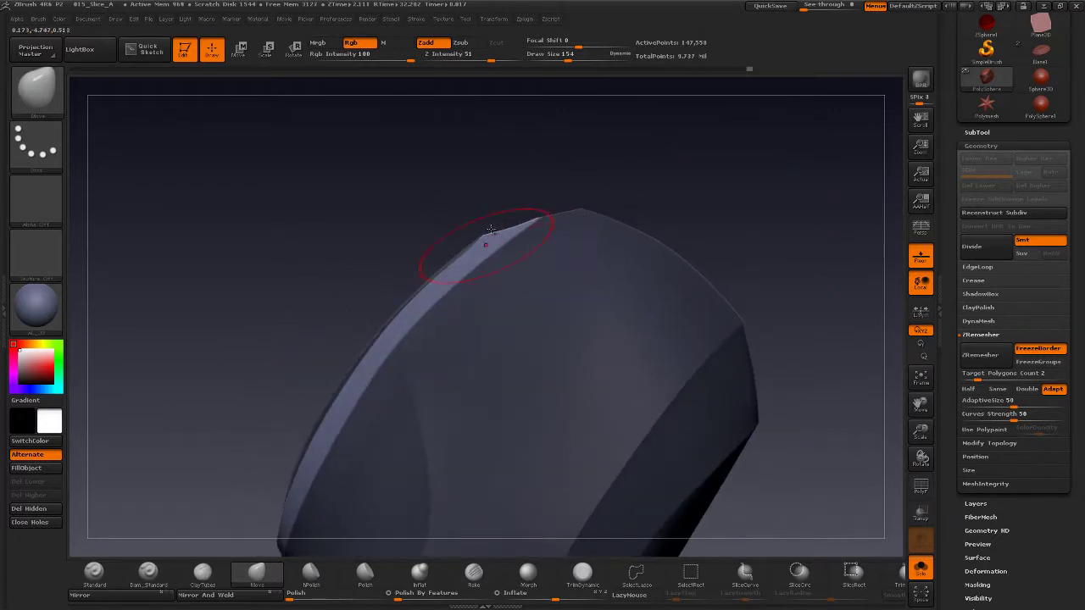
left_click_drag(592, 193, 280, 508)
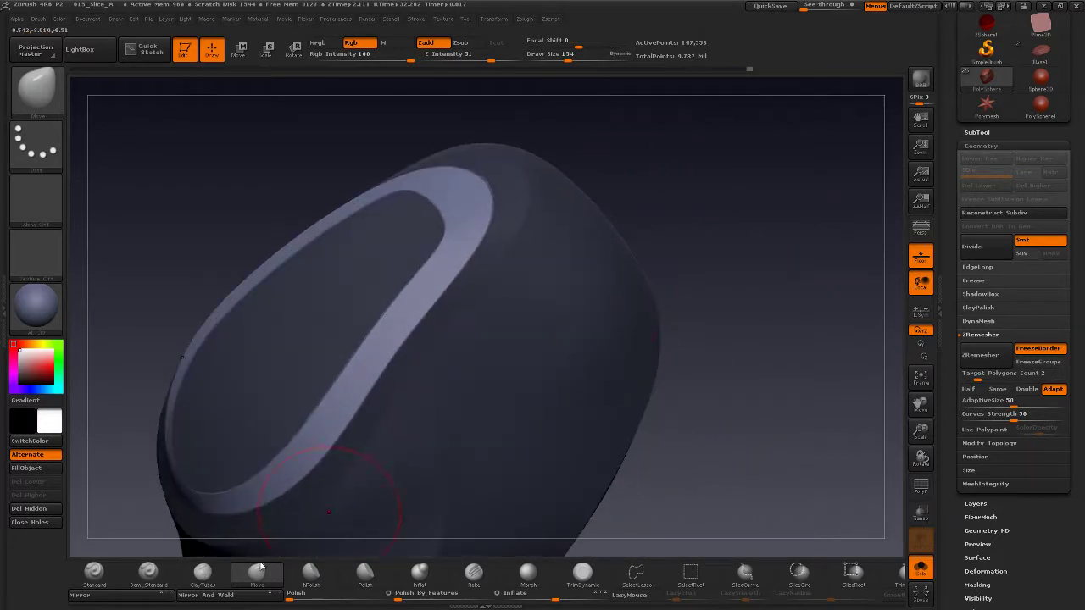
left_click(207, 569)
key("s")
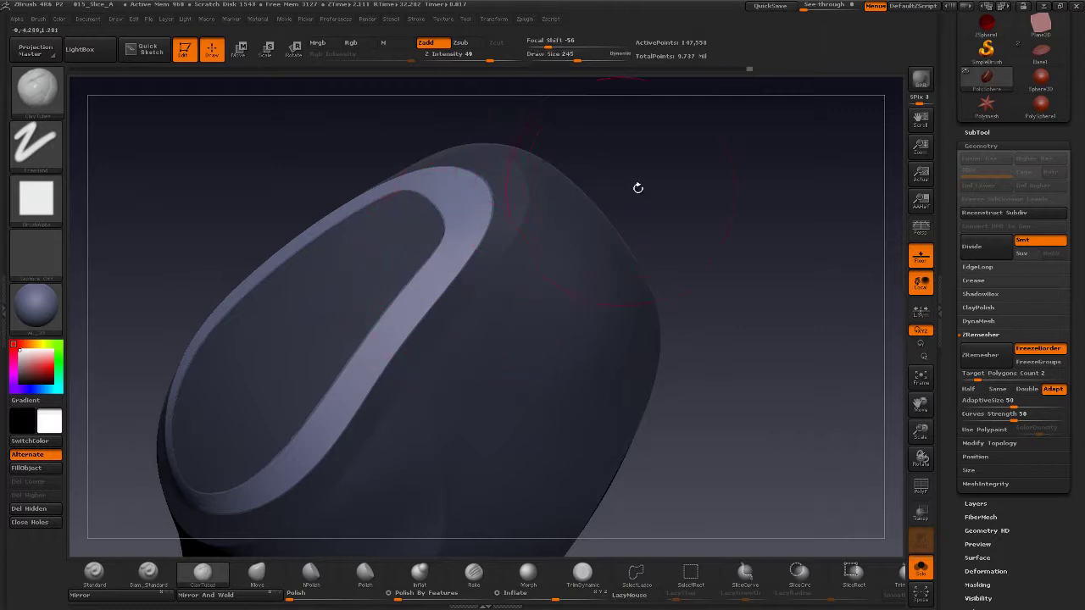
mouse_move(636, 186)
left_mouse_down()
mouse_move(695, 211)
mouse_move(499, 232)
left_mouse_up()
mouse_move(484, 268)
left_mouse_down()
mouse_move(462, 227)
mouse_move(429, 354)
left_mouse_up()
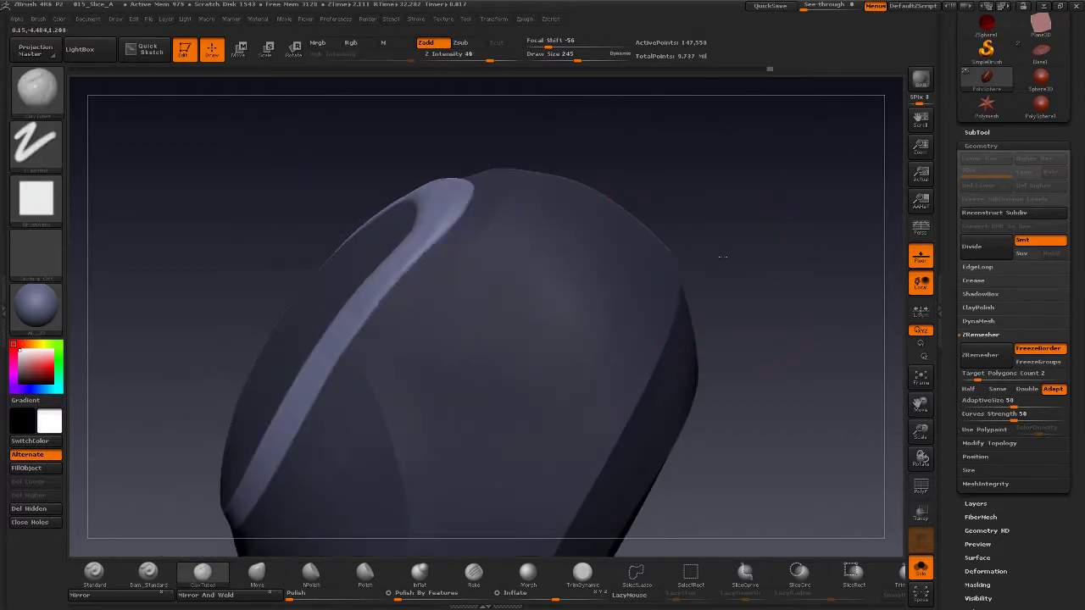
- Smooth the built-up inner band with Polish By Features
left_click_drag(441, 509, 489, 517)
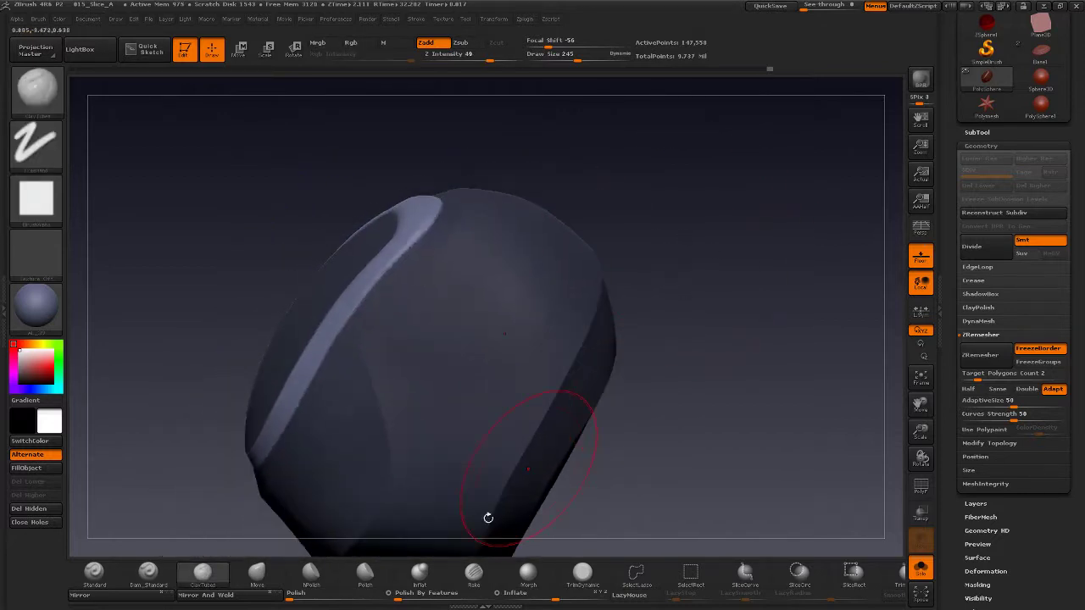
mouse_move(595, 437)
left_mouse_down()
mouse_move(647, 380)
mouse_move(585, 426)
left_mouse_up()
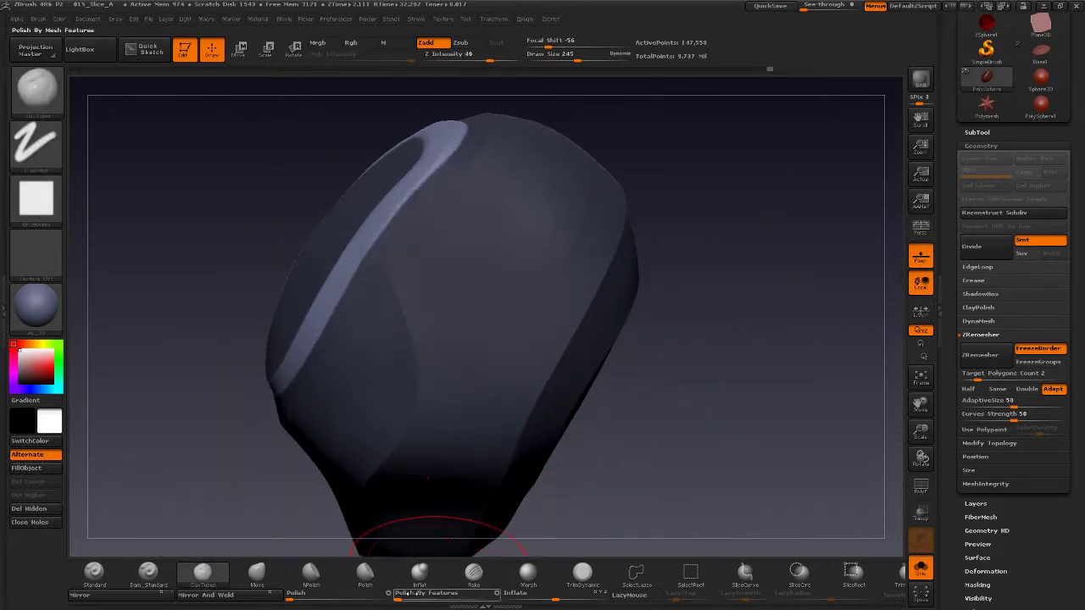
left_click_drag(432, 585, 442, 579)
mouse_move(653, 431)
left_mouse_down()
mouse_move(685, 429)
mouse_move(669, 400)
mouse_move(634, 398)
mouse_move(653, 377)
mouse_move(691, 383)
left_mouse_up()
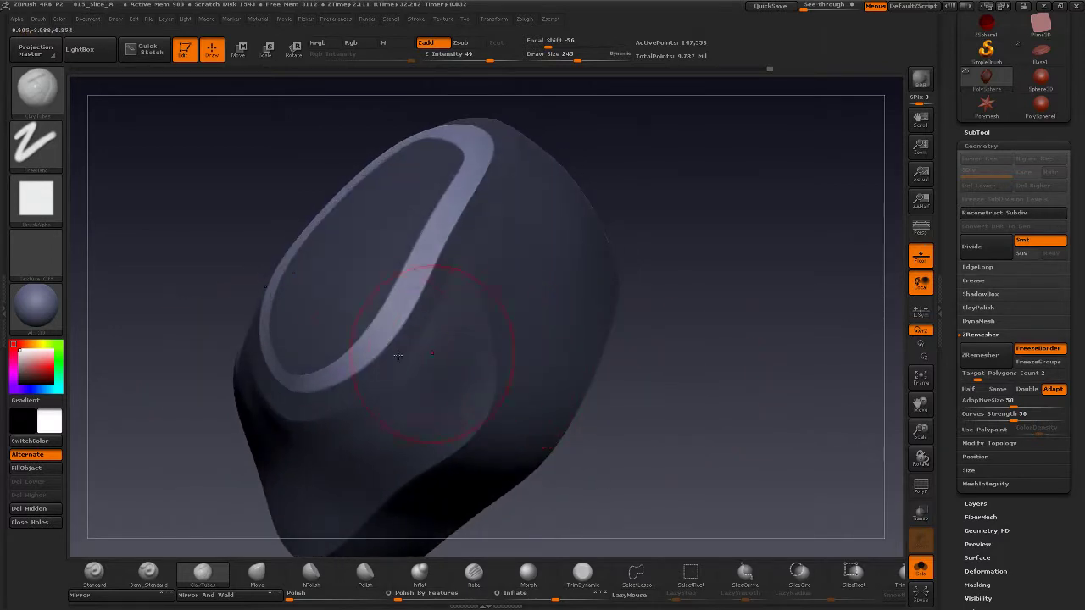
- Paint a mask over the lower end of the inner band and polish its unmasked part by features
mouse_move(349, 370)
left_mouse_down("shift")
mouse_move(315, 388)
mouse_move(315, 376)
mouse_move(315, 386)
left_mouse_up("shift")
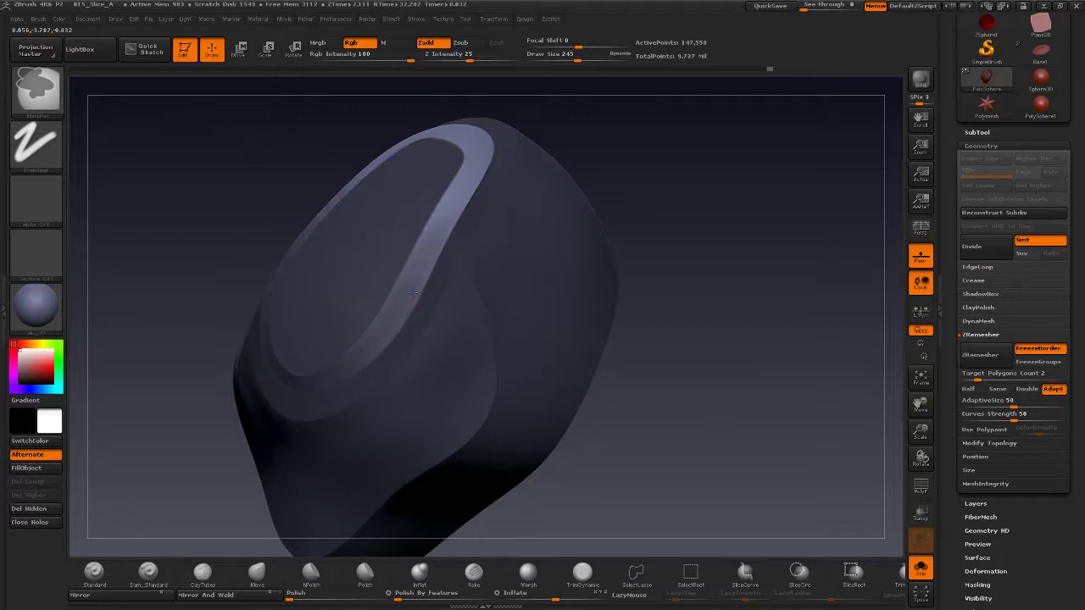
left_click_drag(297, 377, 286, 392, "shift")
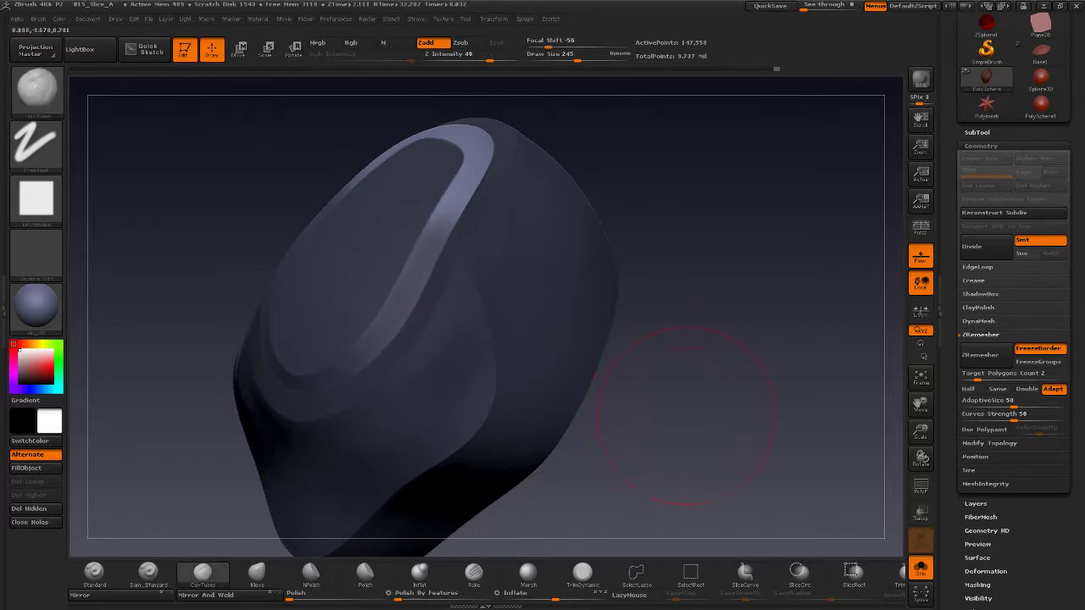
left_click_drag(637, 378, 581, 413)
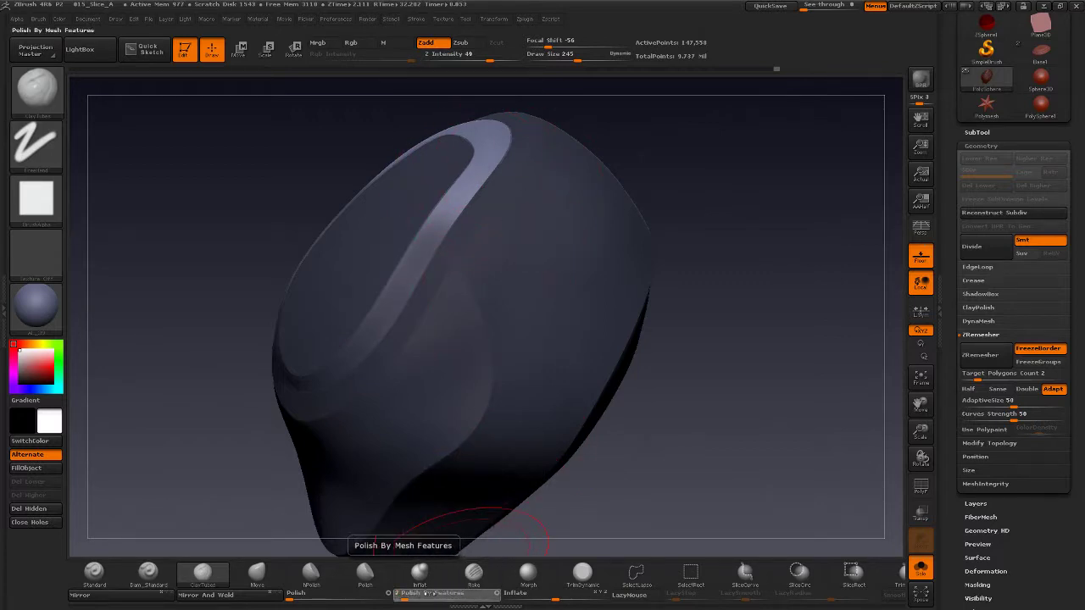
left_click_drag(700, 359, 666, 344)
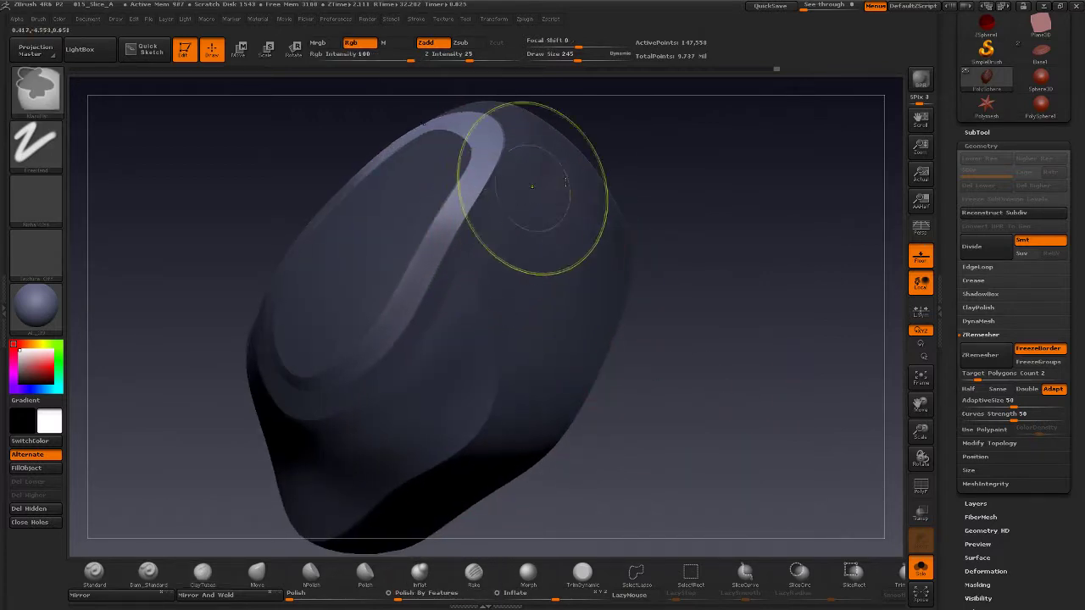
- Refine the mask along the middle of the inner band, polish by features again, and clear the mask
left_click_drag(727, 242, 660, 270)
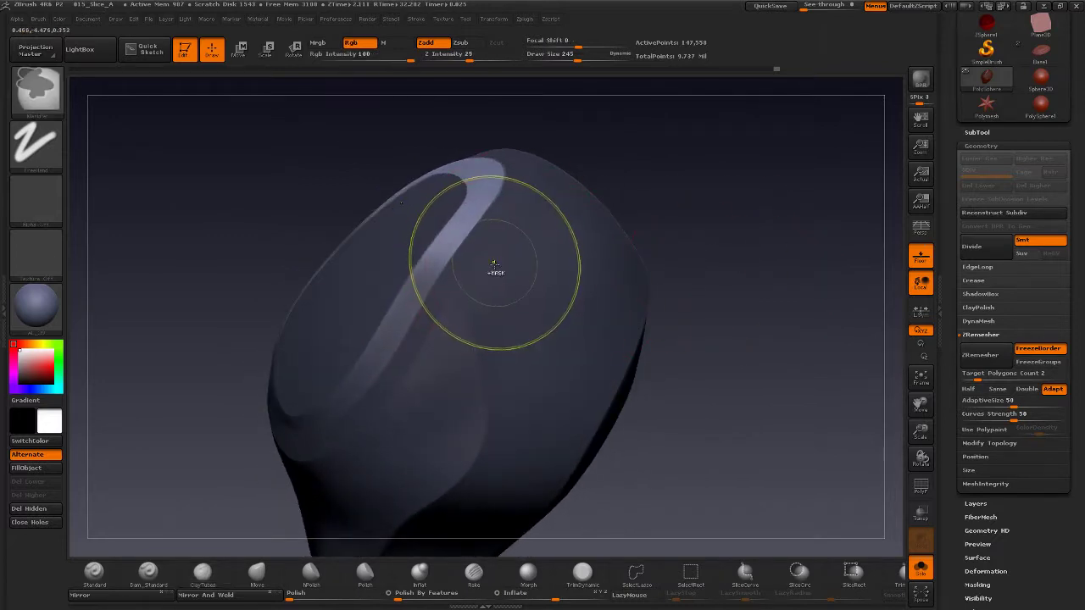
left_click_drag(497, 271, 521, 286, "shift")
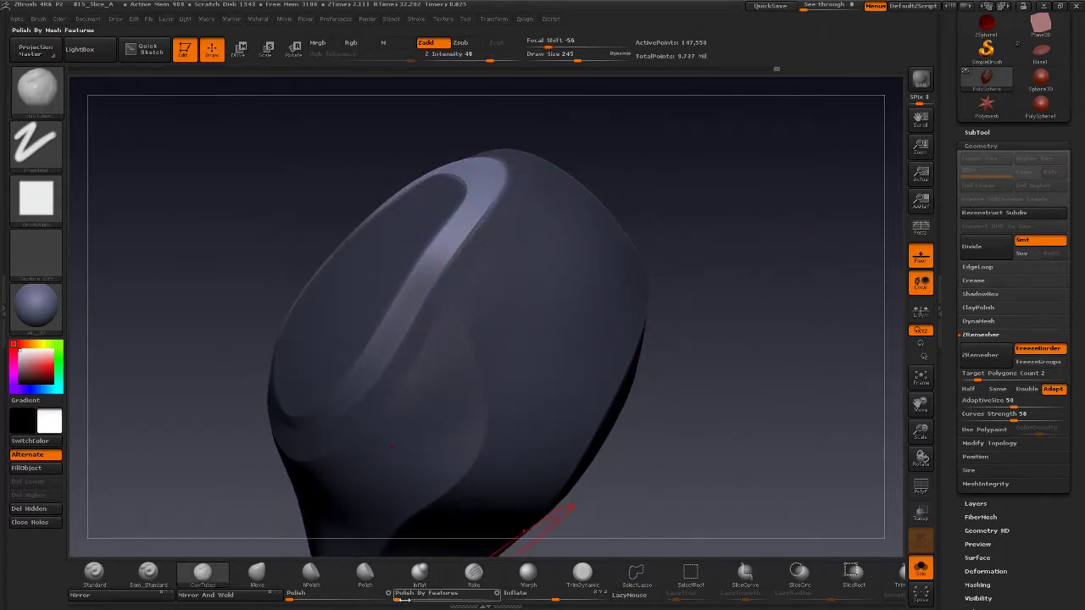
left_click_drag(434, 589, 418, 595)
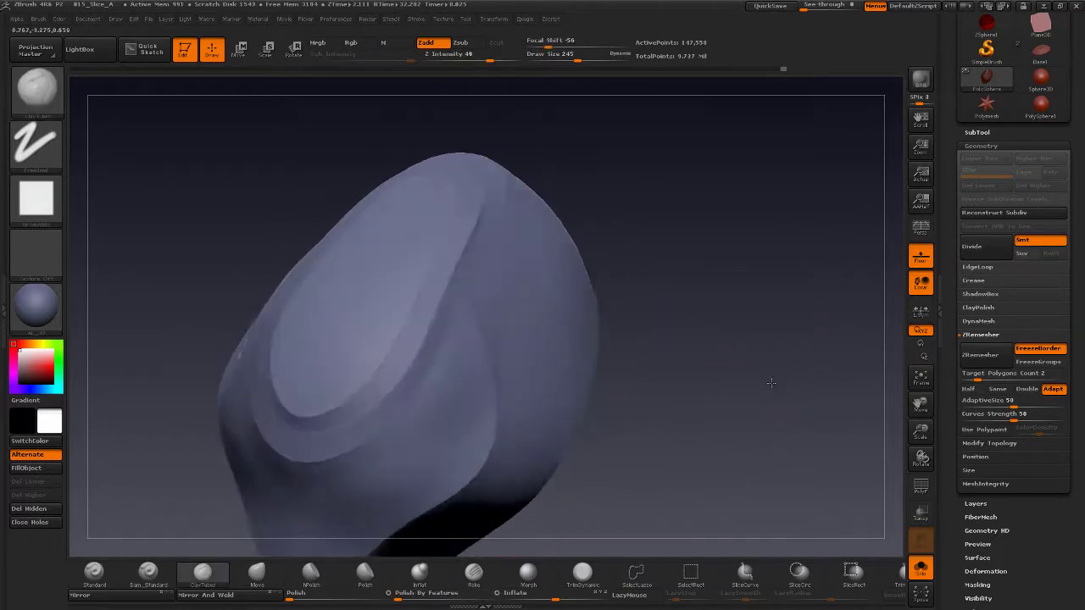
- Isolate and mask the outer band of the cap, and invert the mask with the whole mesh shown
mouse_move(771, 382)
left_mouse_down()
mouse_move(719, 366)
mouse_move(734, 300)
mouse_move(720, 288)
left_mouse_up()
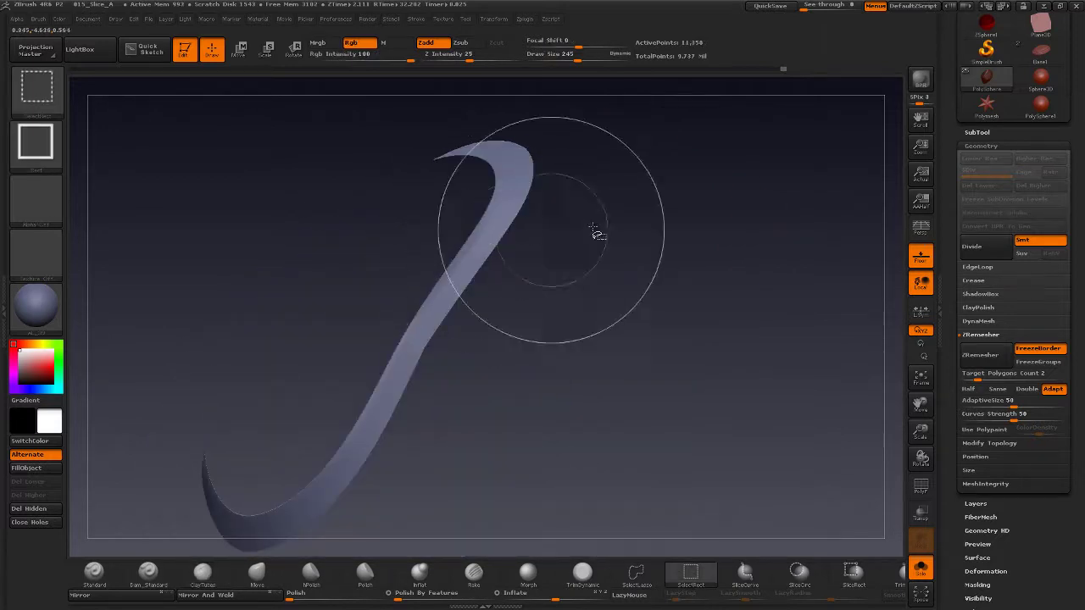
left_click(690, 242, "ctrl")
left_click(689, 245, "ctrl")
left_click(689, 251, "ctrl")
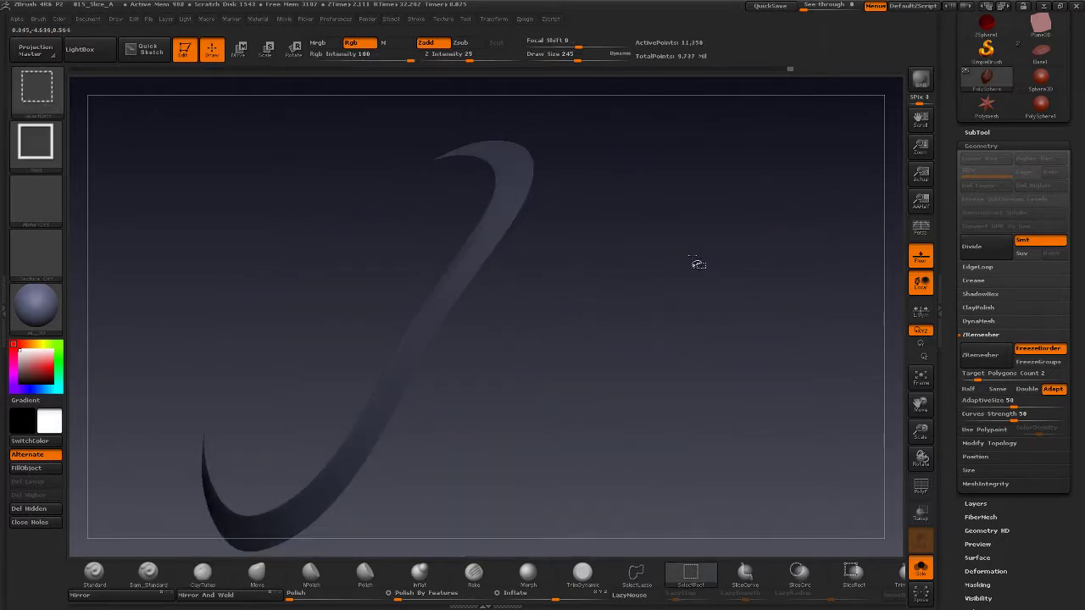
left_click(697, 264, "ctrl+shift")
left_click(690, 245, "ctrl")
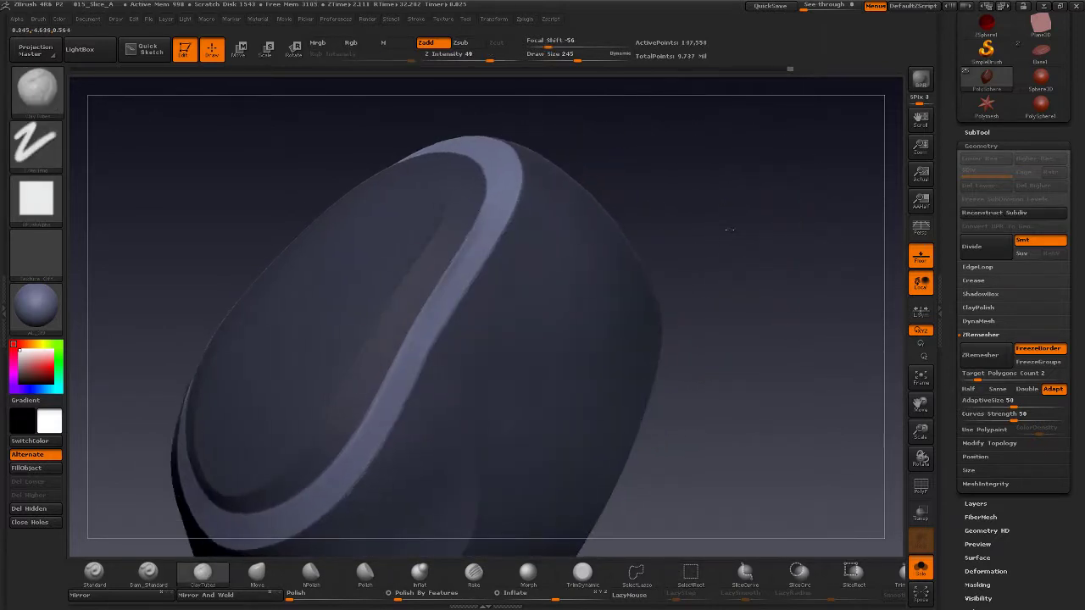
left_click(337, 520, "ctrl")
- Build up the unmasked outer band with ClayTubes strokes along its length
key("b")
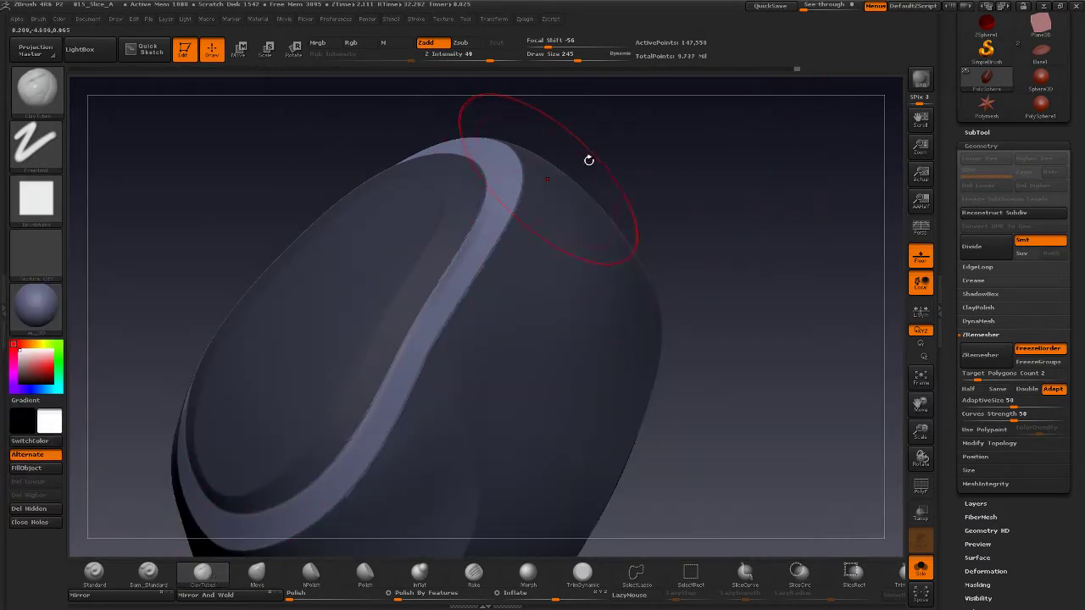
left_click_drag(589, 160, 525, 226)
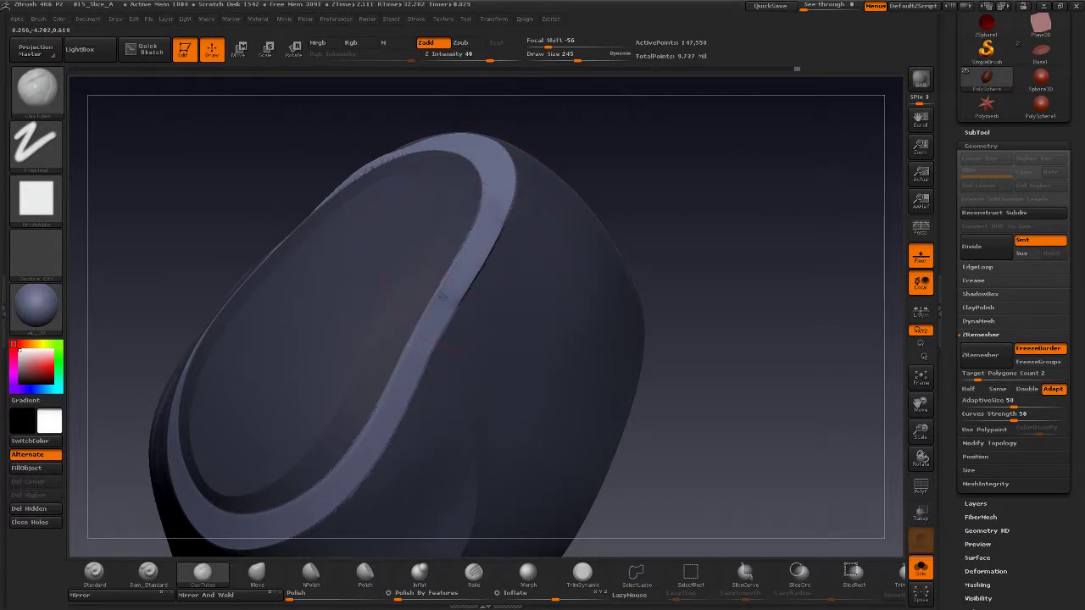
key("b")
key("c")
key("b")
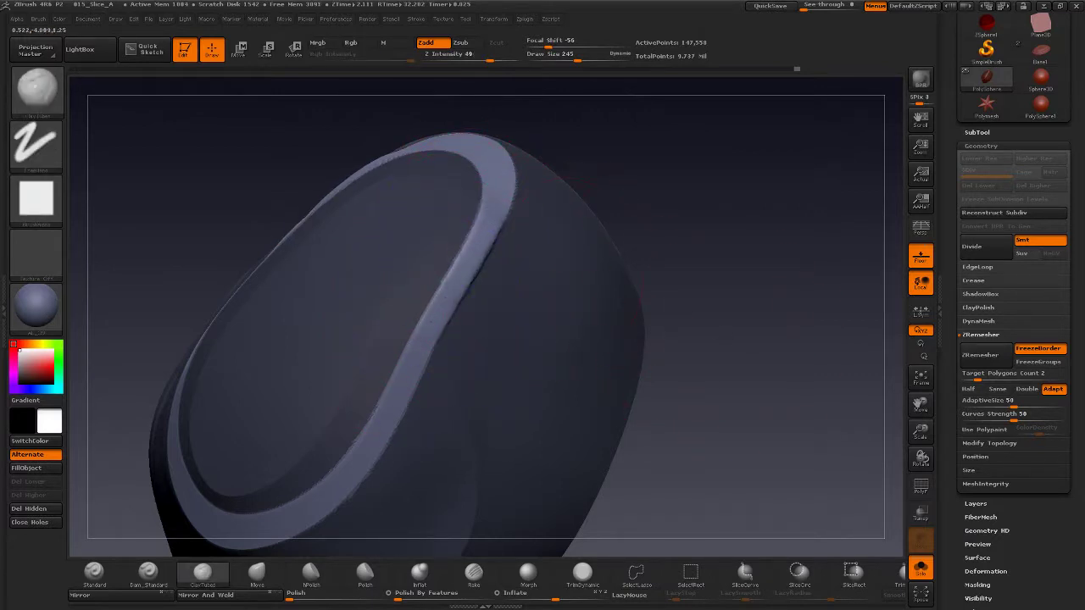
- Paint a mask over the lower end of the outer band and apply Polish By Features at 32 to the rest
mouse_move(658, 295)
left_mouse_down("alt")
mouse_move(726, 368)
mouse_move(640, 371)
left_mouse_up("alt")
left_click_drag(359, 445, 370, 426, "shift")
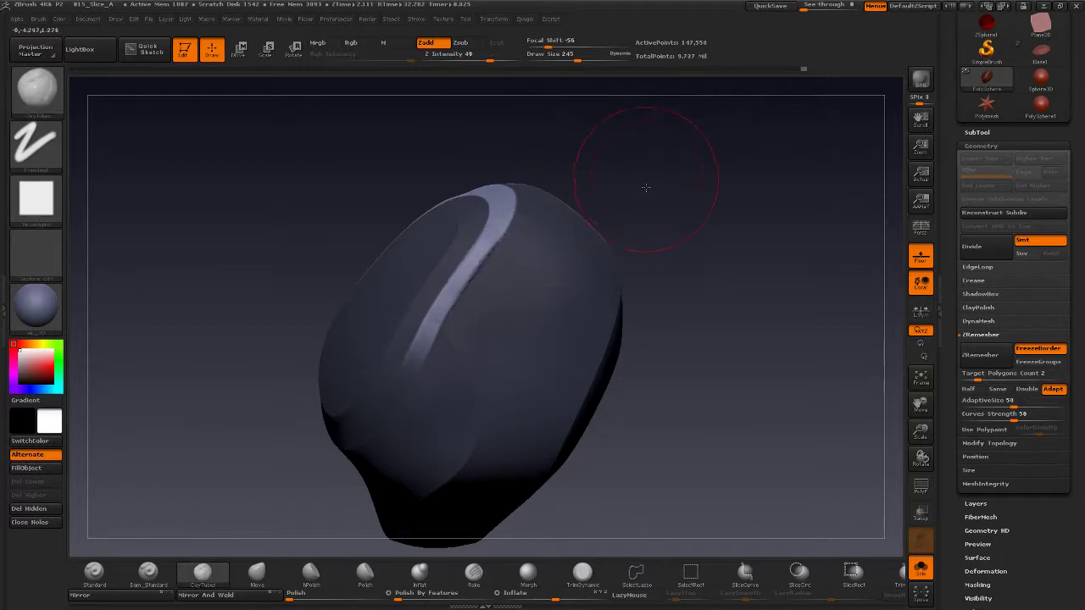
mouse_move(647, 181)
left_mouse_down()
mouse_move(508, 181)
mouse_move(538, 289)
left_mouse_up()
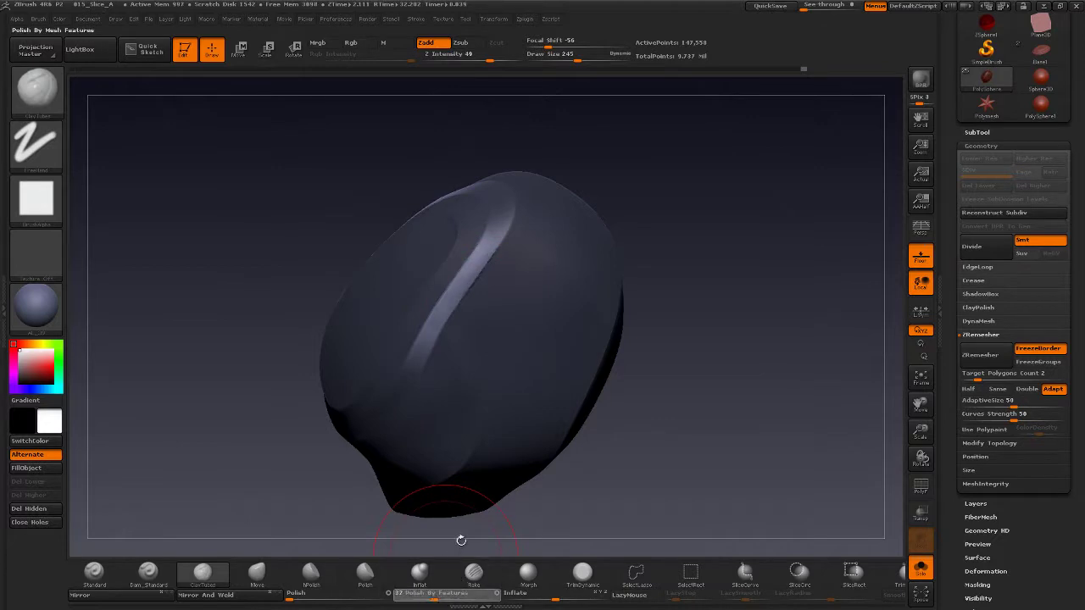
left_click_drag(516, 291, 474, 280, "shift")
- Polish the unmasked part of the outer band by features once more and clear the mask
left_click_drag(407, 594, 419, 594)
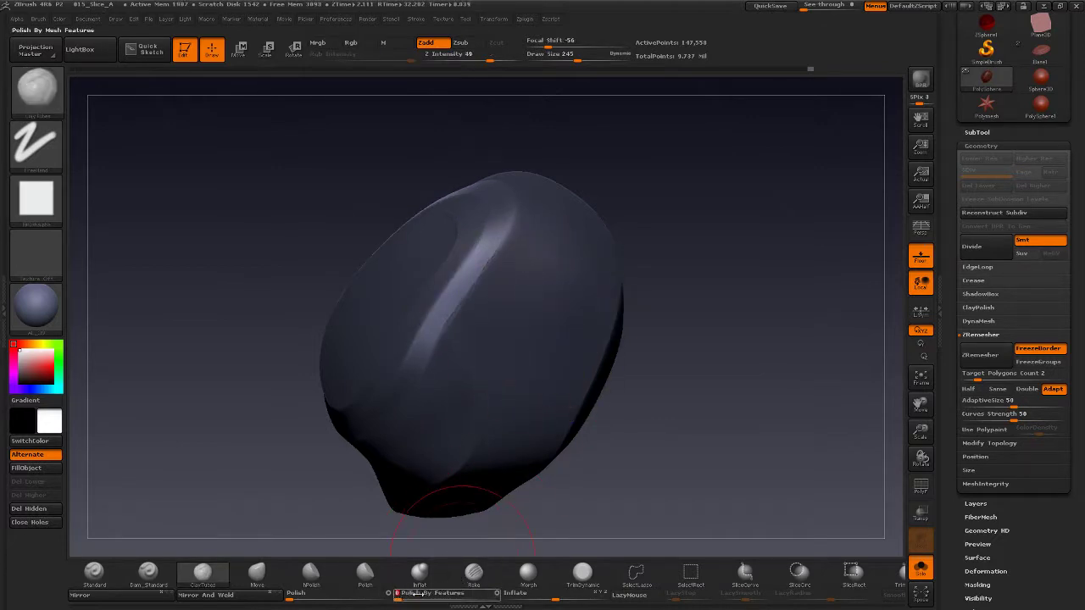
left_click_drag(585, 517, 716, 381)
mouse_move(733, 364)
left_mouse_down("ctrl")
mouse_move(708, 398)
mouse_move(646, 365)
mouse_move(676, 356)
mouse_move(711, 366)
mouse_move(681, 339)
mouse_move(695, 356)
mouse_move(710, 342)
mouse_move(478, 533)
mouse_move(634, 430)
left_mouse_up("ctrl")
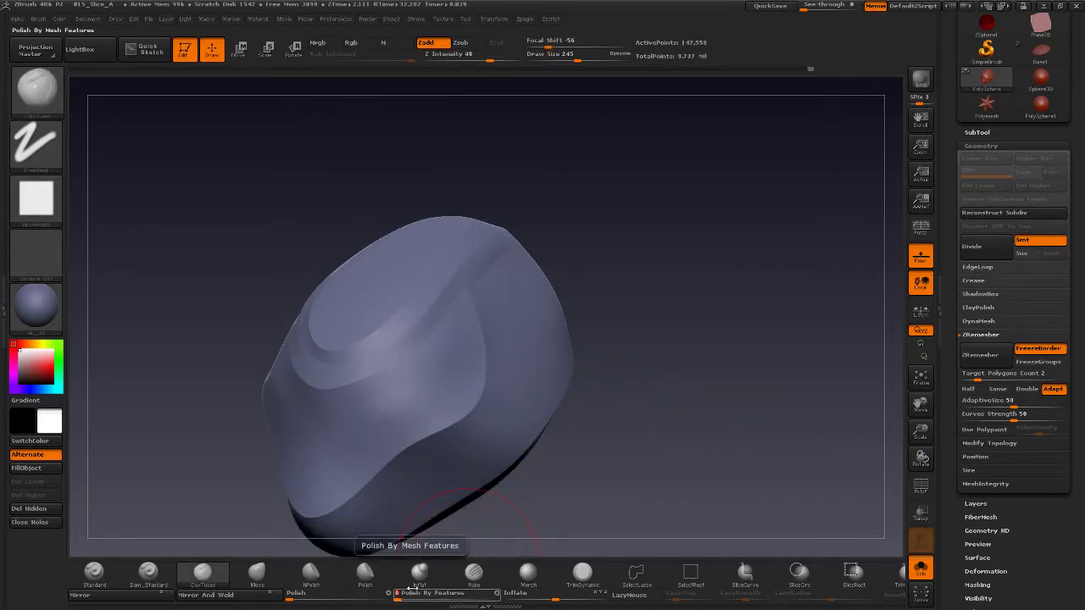
left_click_drag(670, 358, 488, 363)
left_click_drag(683, 350, 687, 382)
left_click_drag(687, 381, 690, 376)
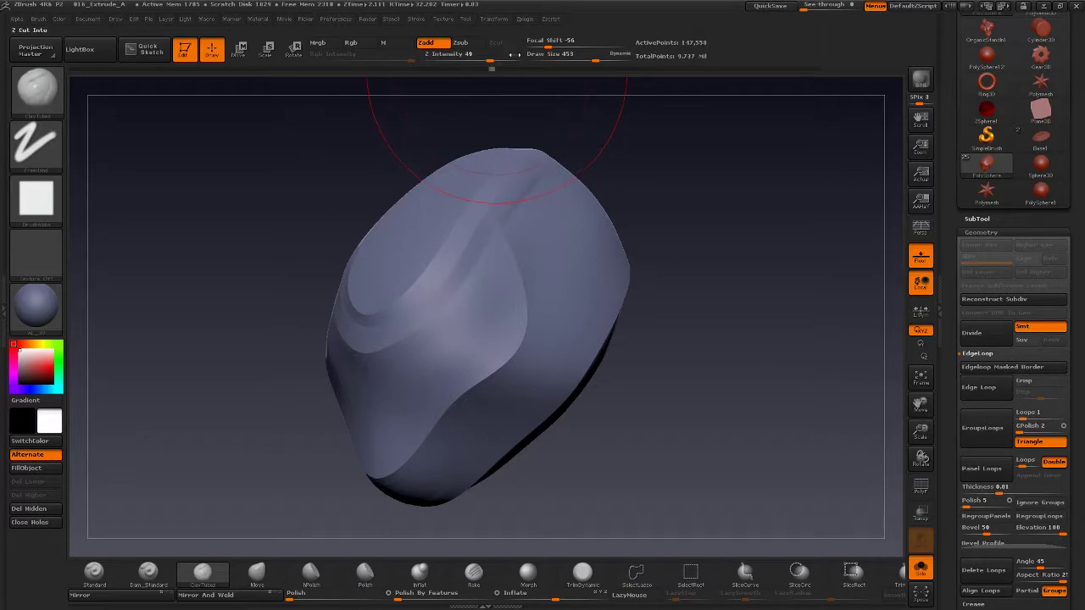
- Step through the undo history from the soft mask on the cap's upper side to the isolated, masked front panel
left_click(494, 69)
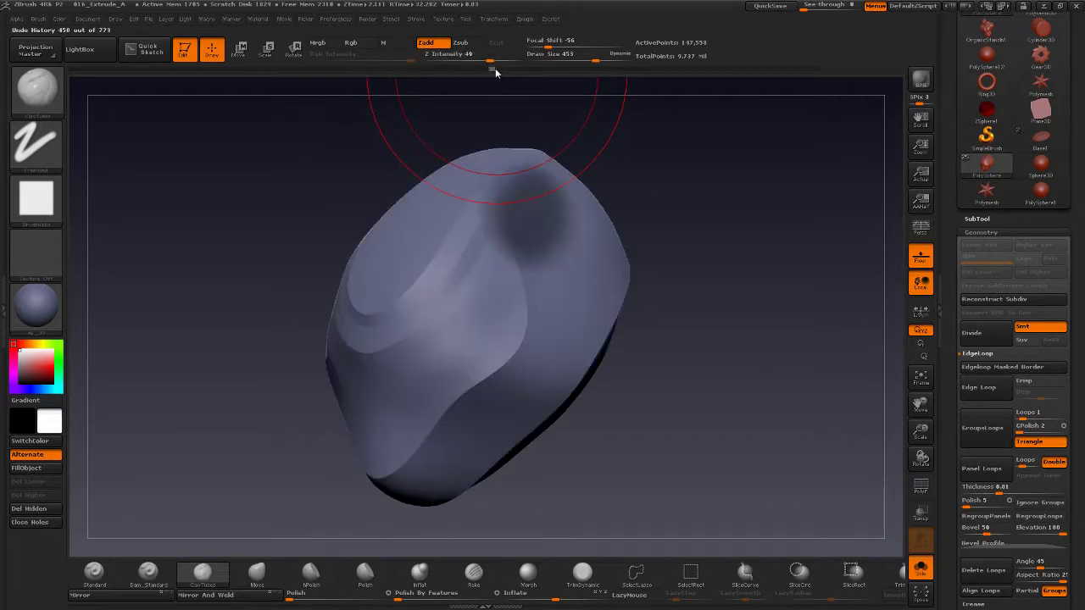
left_click(495, 69)
left_click(495, 69)
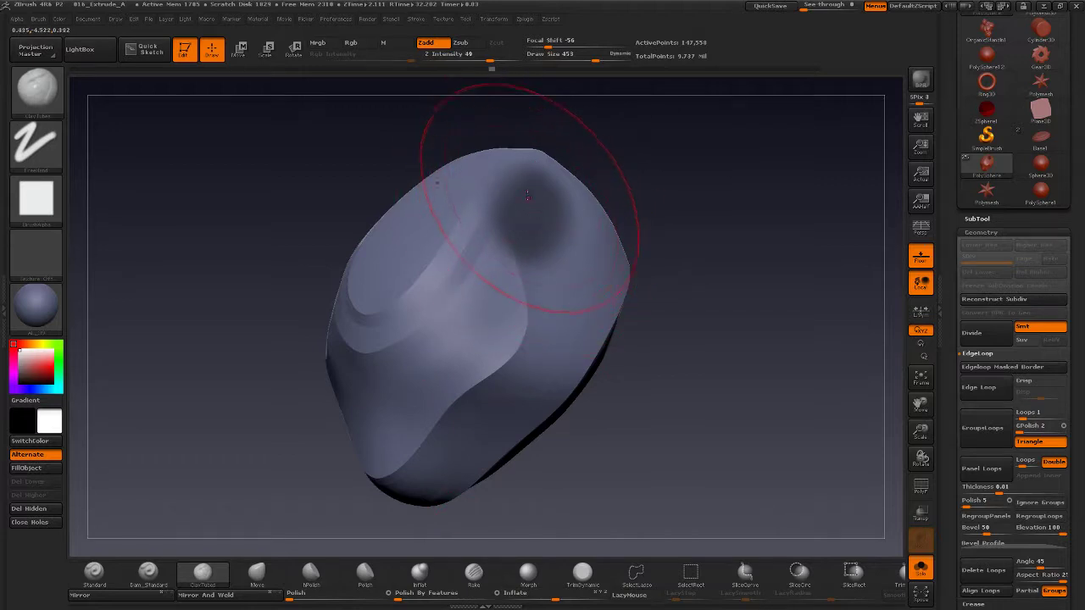
mouse_move(497, 69)
left_mouse_down()
mouse_move(485, 67)
mouse_move(505, 66)
mouse_move(506, 75)
left_mouse_up()
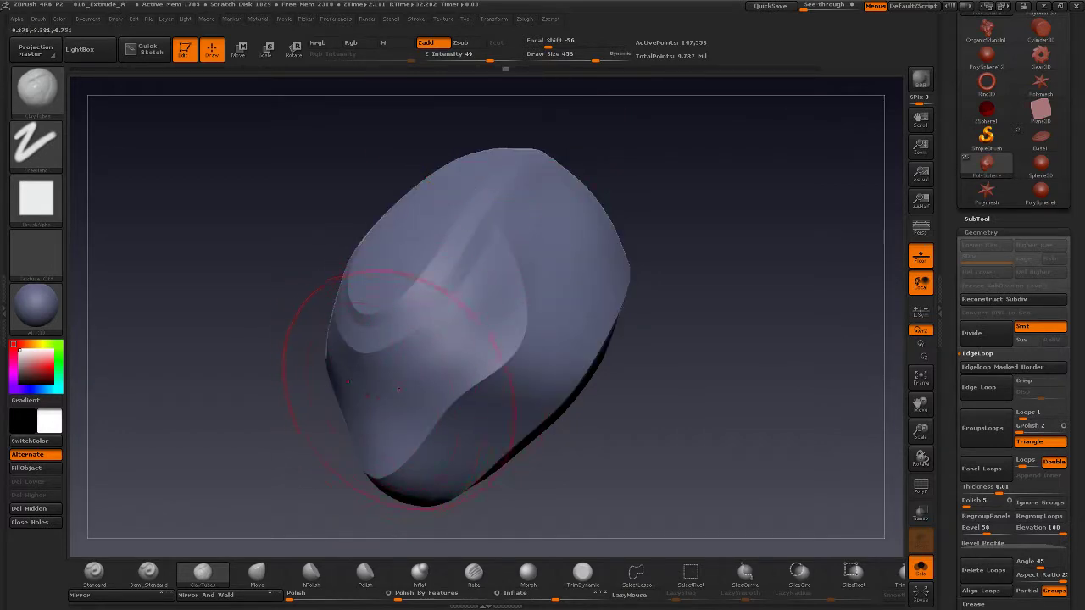
left_click_drag(506, 73, 507, 69)
left_click(506, 70)
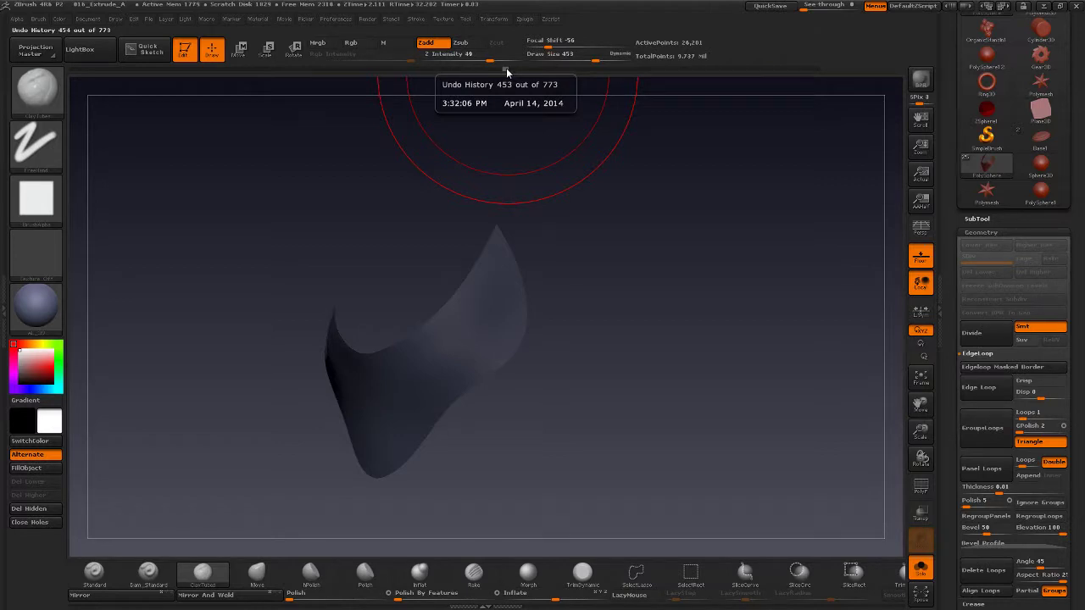
- Review the undo history through the front panel's sharp, blurred and inverted masks up to the raised side panel
left_click(507, 72)
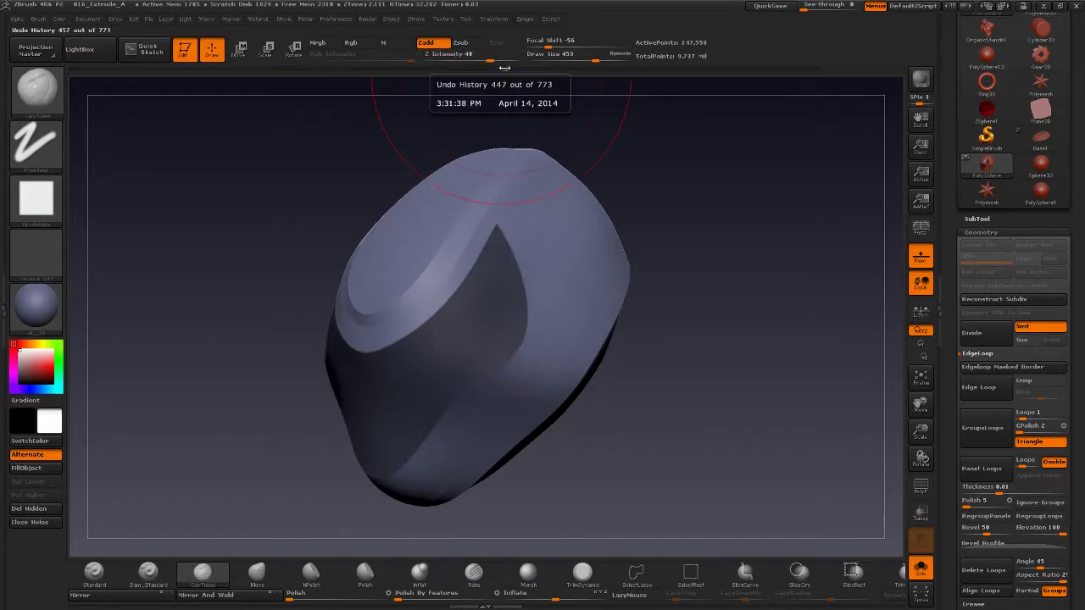
left_click_drag(505, 68, 514, 64)
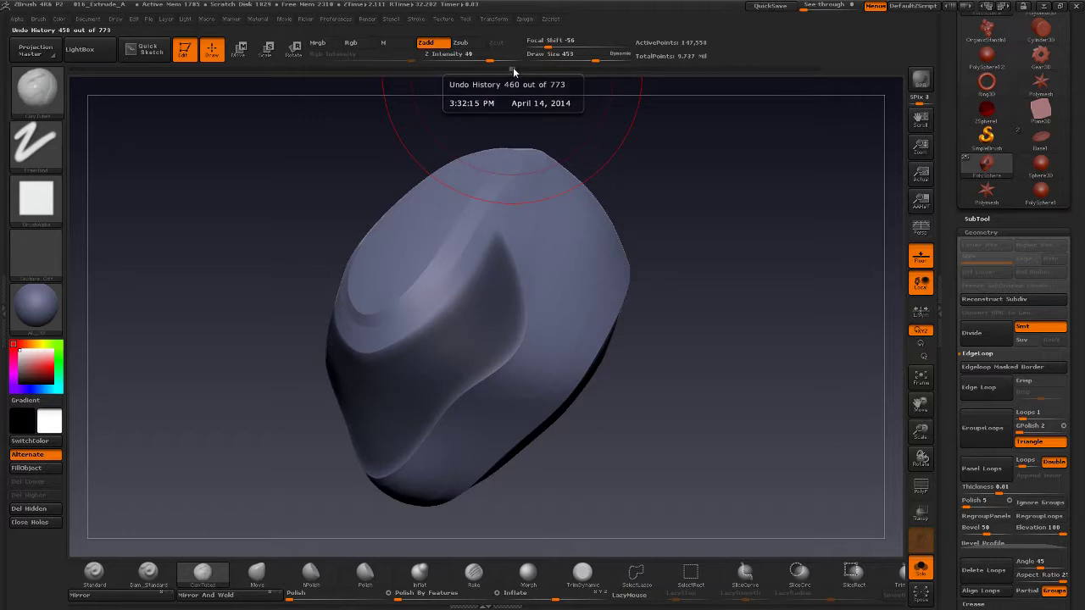
left_click_drag(514, 67, 517, 71)
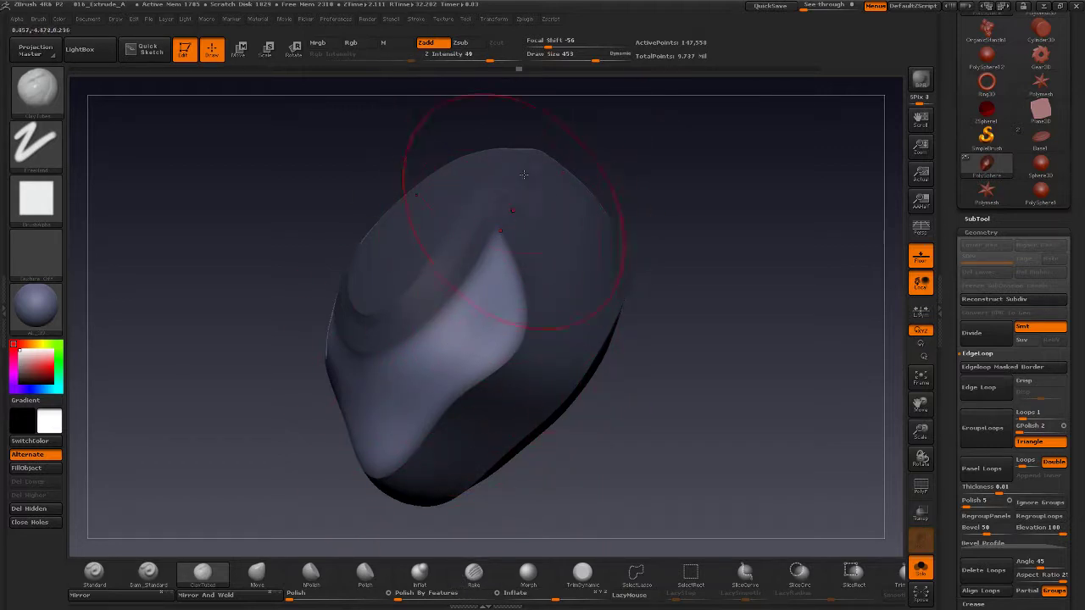
left_click(523, 67)
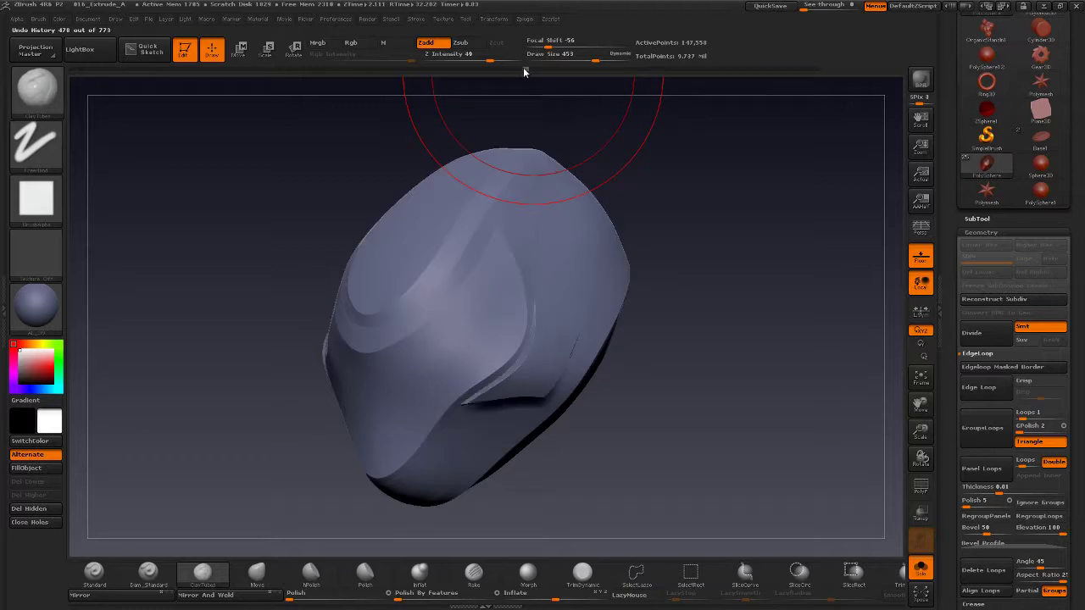
left_click(522, 71)
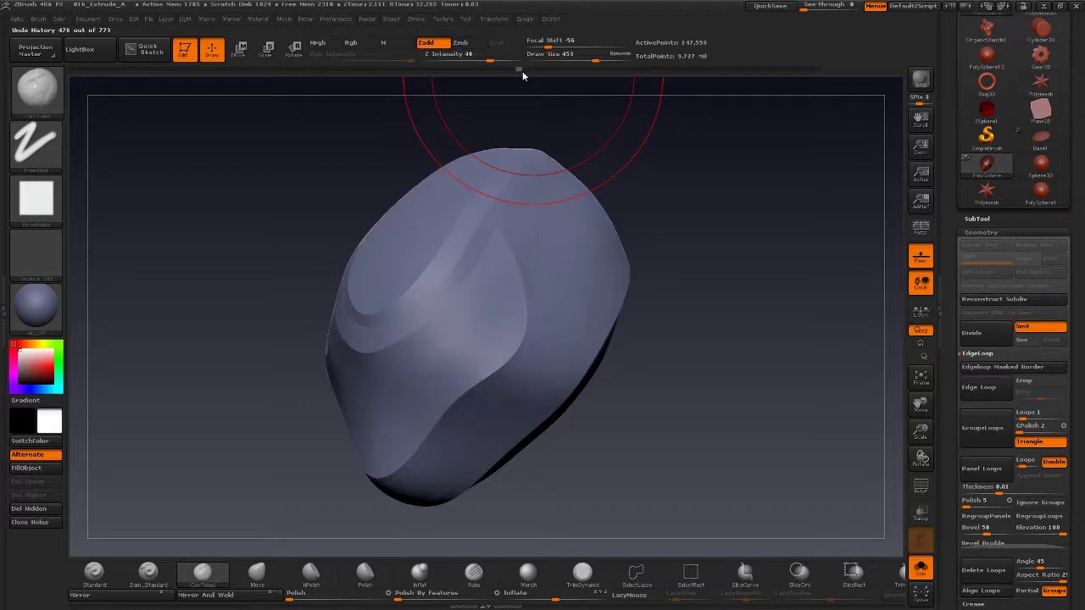
left_click(523, 71)
- Show the polygroup colours, dock the Brush palette in the side tray and open its Auto Masking options
left_click(922, 488)
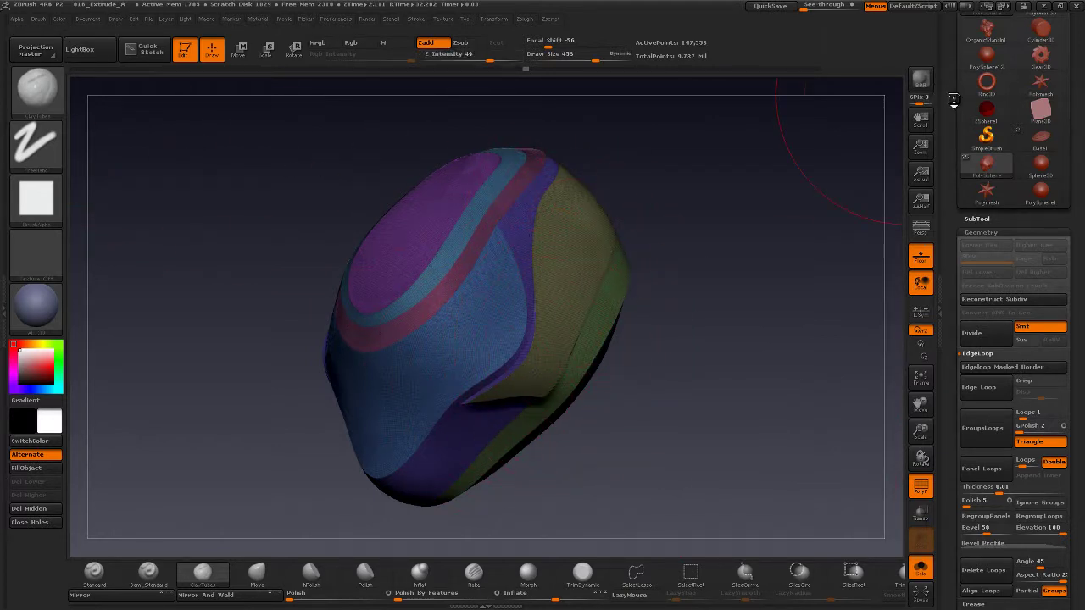
left_click_drag(953, 100, 960, 244)
left_click(38, 18)
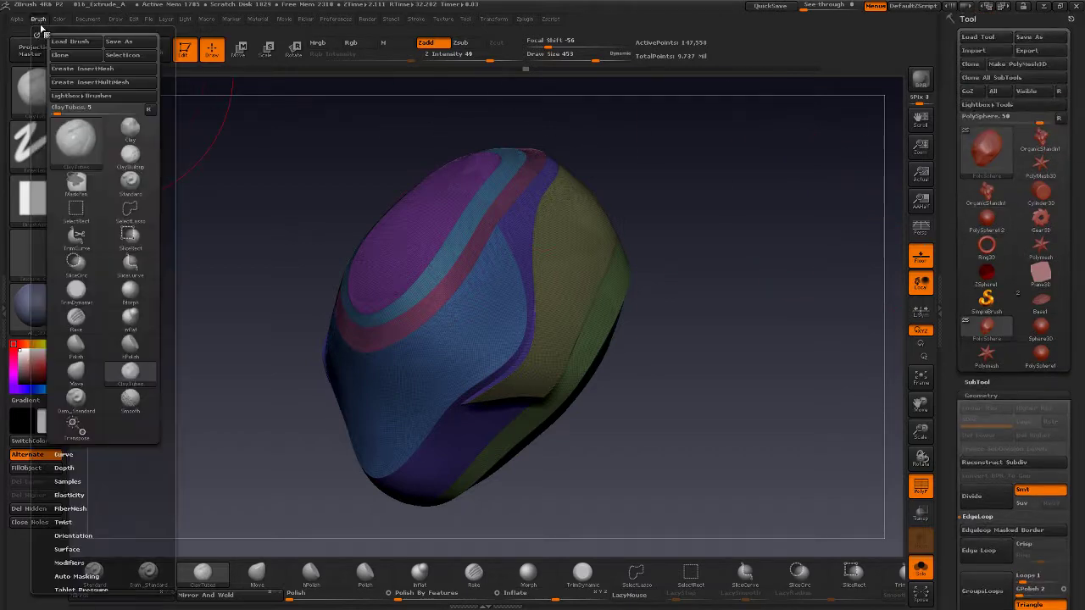
mouse_move(36, 34)
left_mouse_down()
mouse_move(204, 26)
mouse_move(984, 36)
mouse_move(975, 29)
mouse_move(977, 92)
left_mouse_up()
scroll(1009, 255, "down", 5)
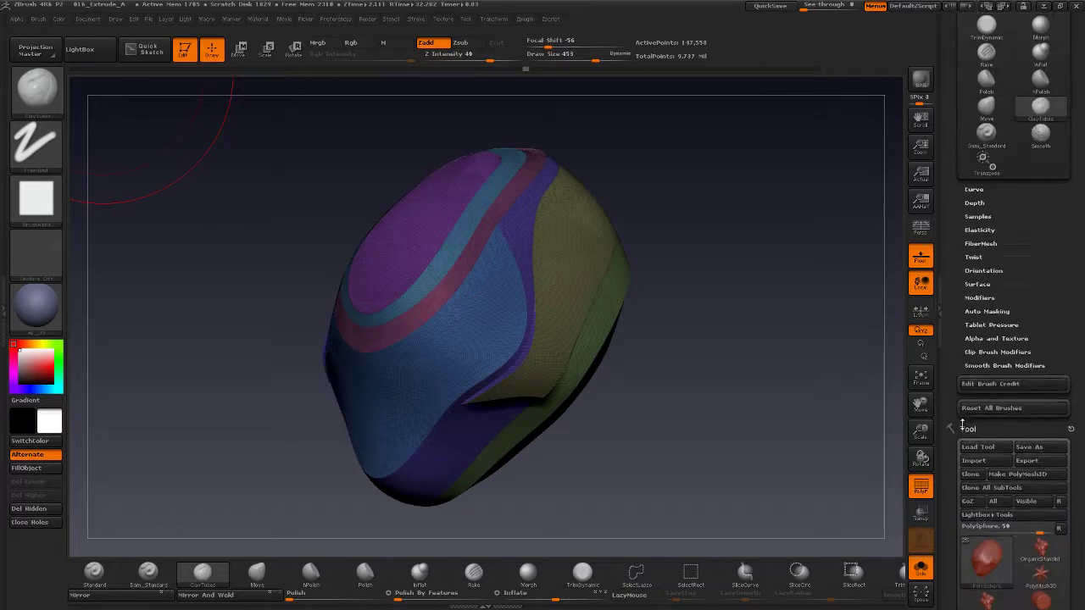
left_click_drag(1032, 334, 999, 401)
left_click(989, 406)
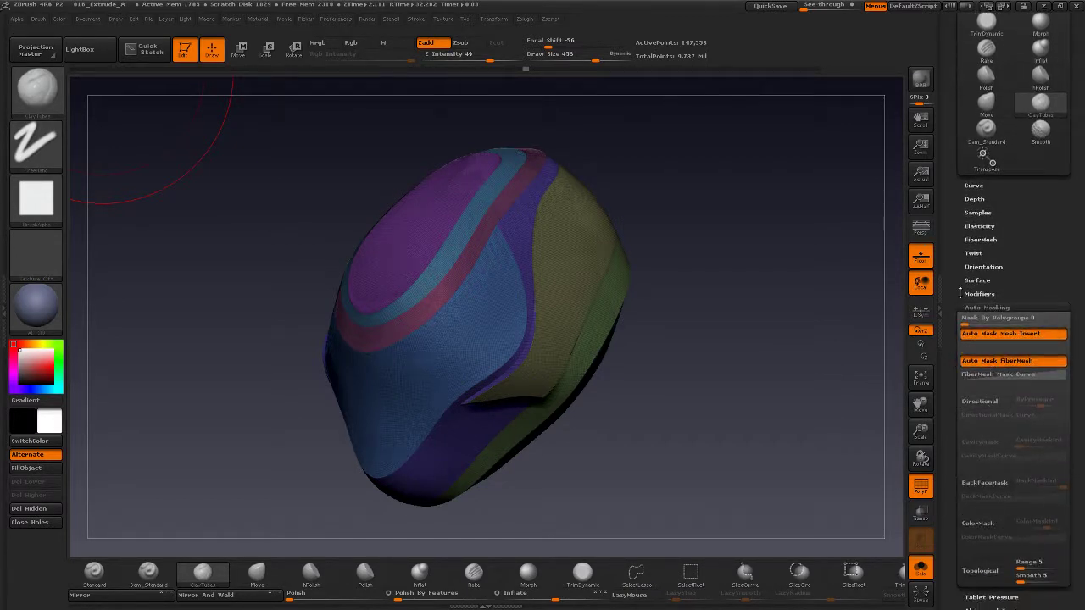
scroll(981, 24, "up", 5)
scroll(1013, 356, "down", 5)
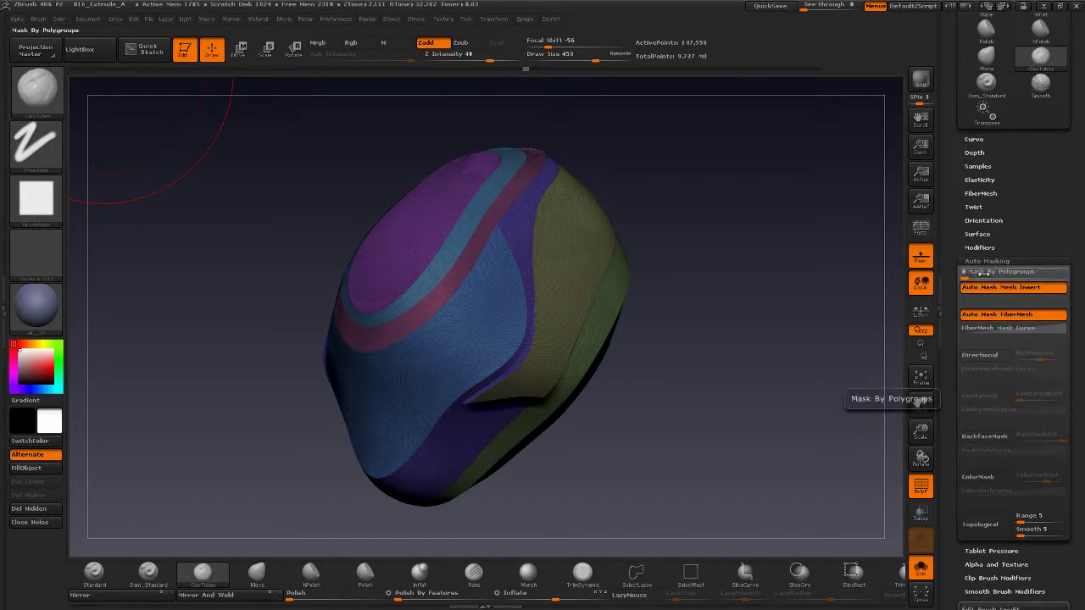
- Set Mask By Polygroups to 100 and try a ClayTubes stroke on the purple polygroup beside the olive panel
left_click_drag(971, 273, 1070, 274)
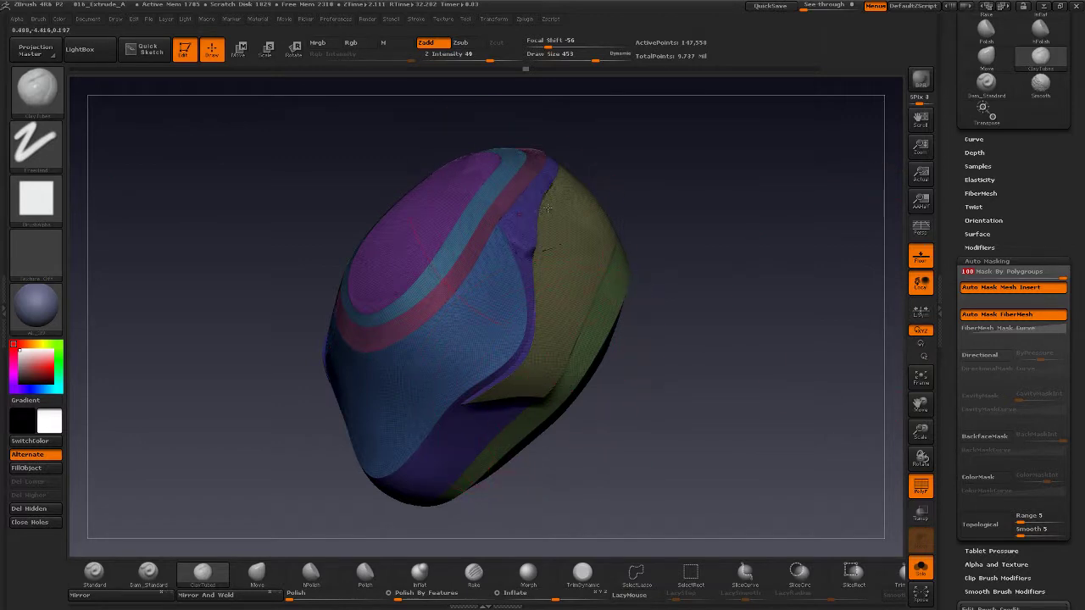
left_click(529, 246)
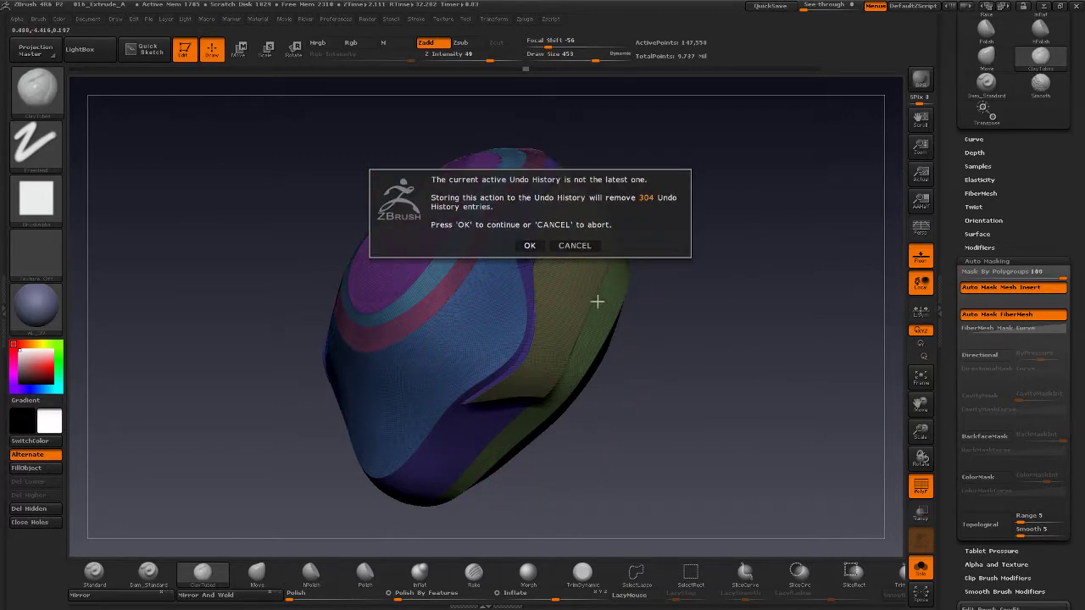
left_click(532, 246)
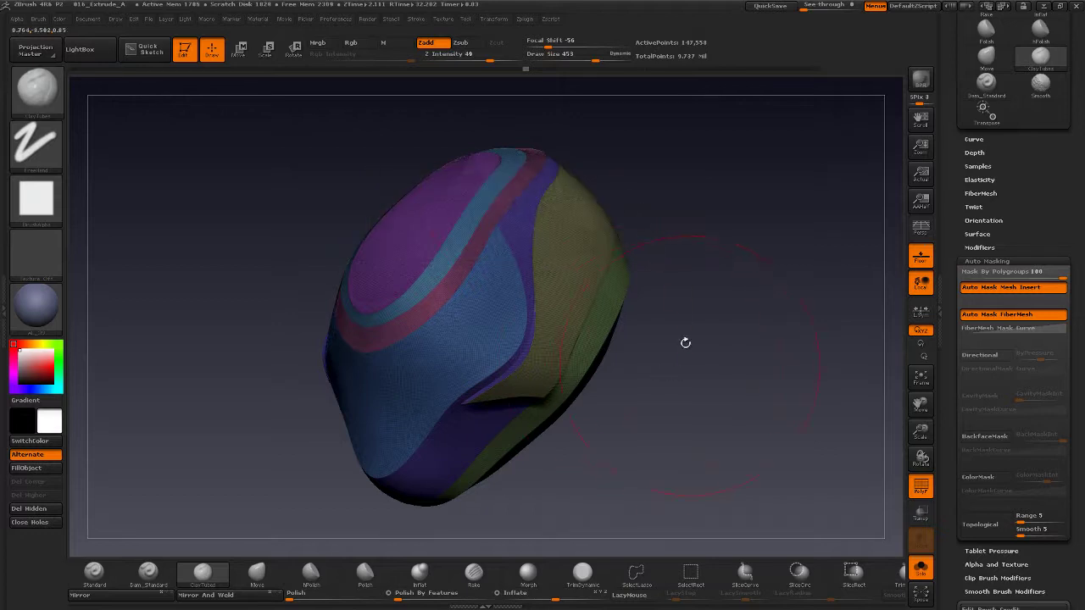
- Pull on the purple and olive polygroups with the Move brush to shape the edge of the side panel
key("b")
key("m")
key("v")
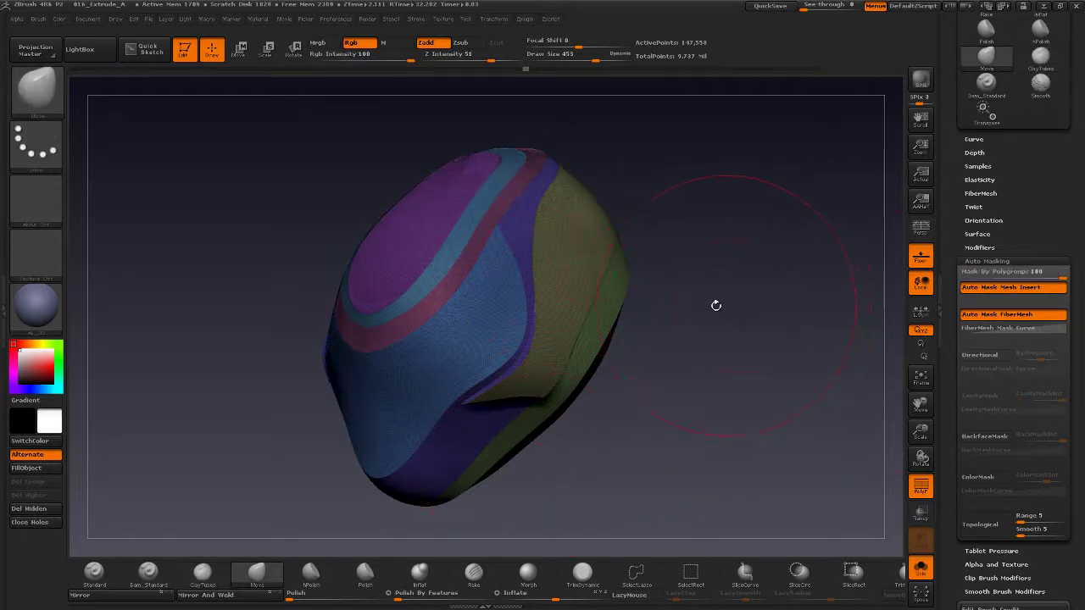
mouse_move(515, 219)
left_mouse_down()
mouse_move(567, 205)
mouse_move(542, 222)
left_mouse_up()
left_click(593, 242)
left_click_drag(702, 321, 681, 334)
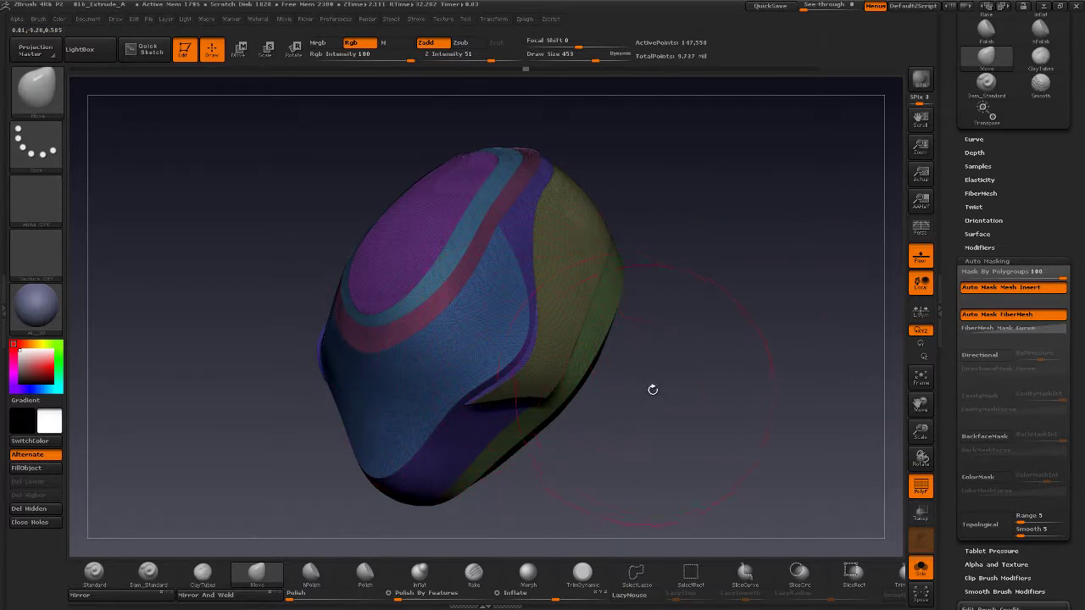
left_click_drag(676, 399, 688, 375)
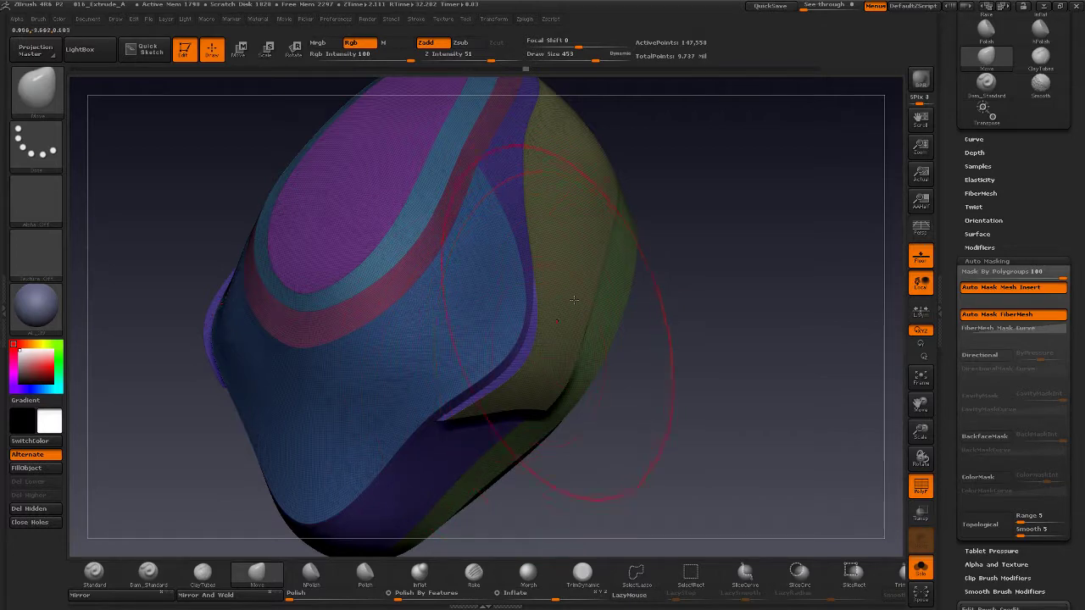
- Open the Visibility options and step the undo history through isolating and masking the olive side panel and its border strip
left_click_drag(950, 452, 966, 104)
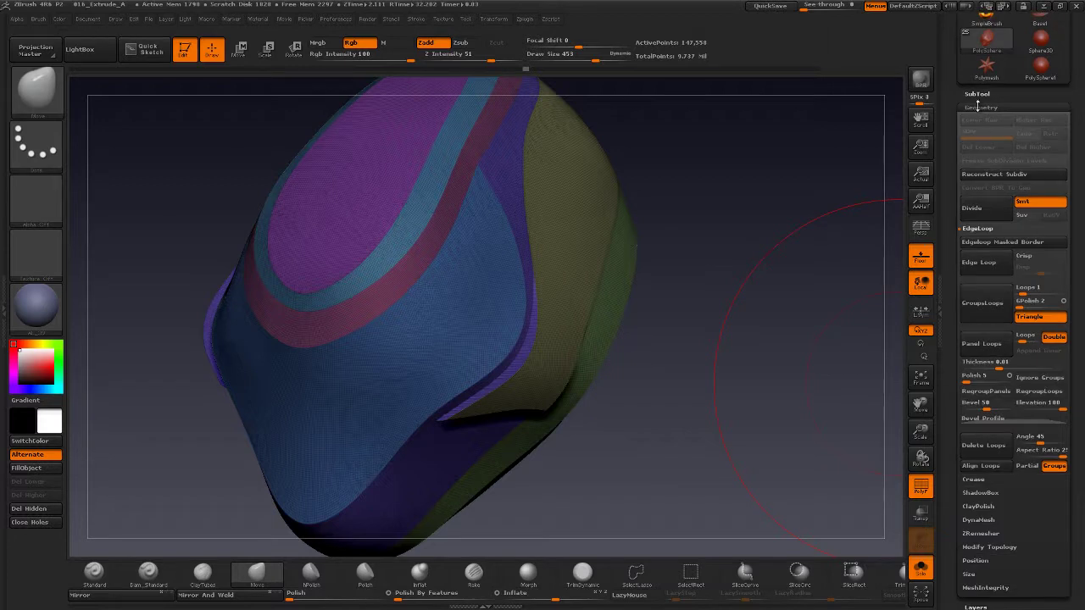
left_click(981, 107)
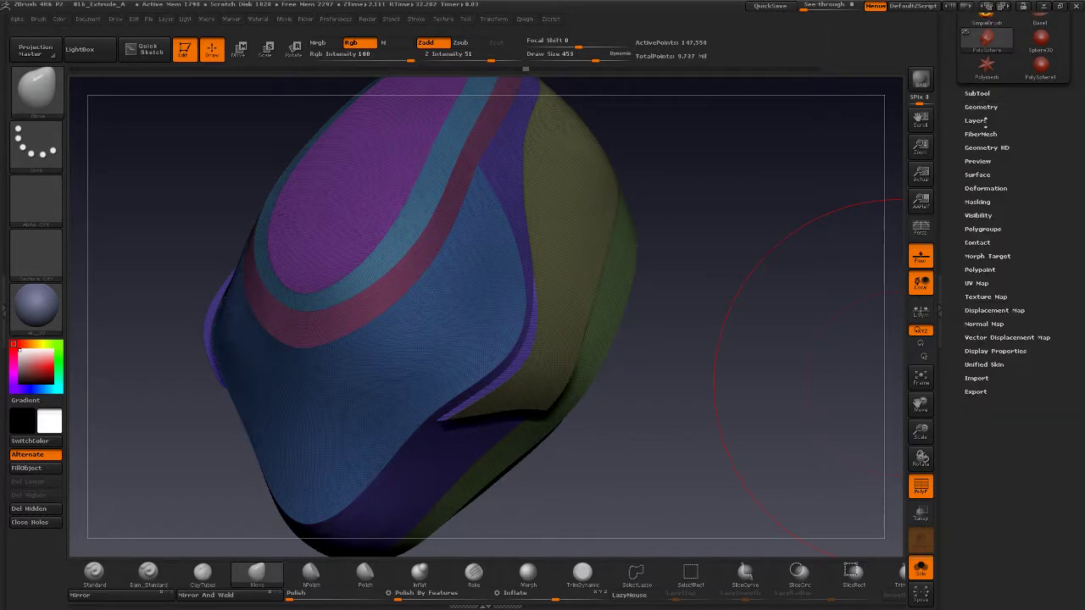
left_click(979, 216)
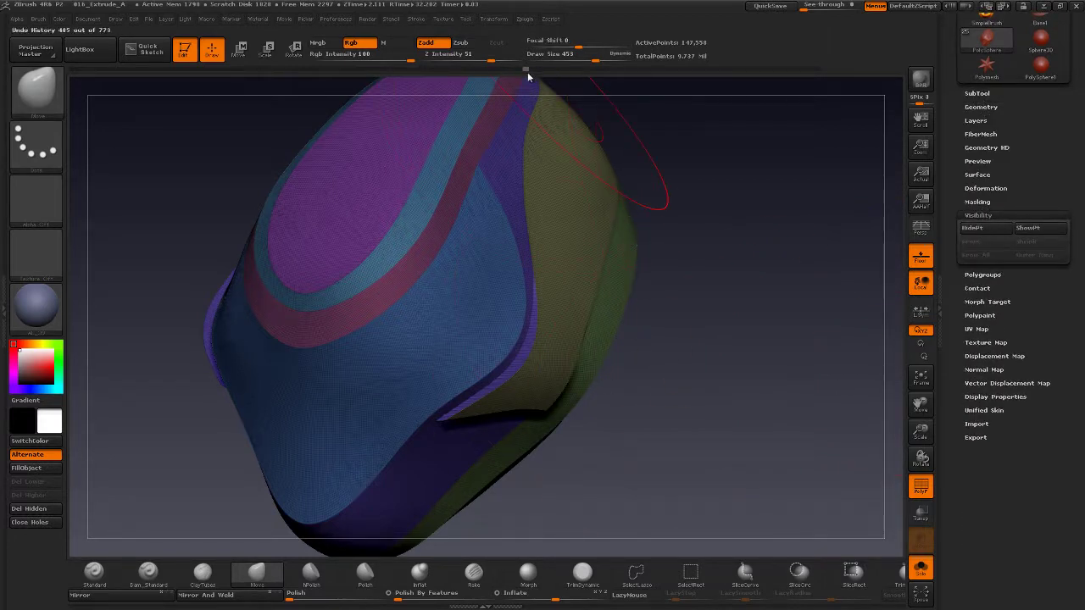
left_click(532, 71)
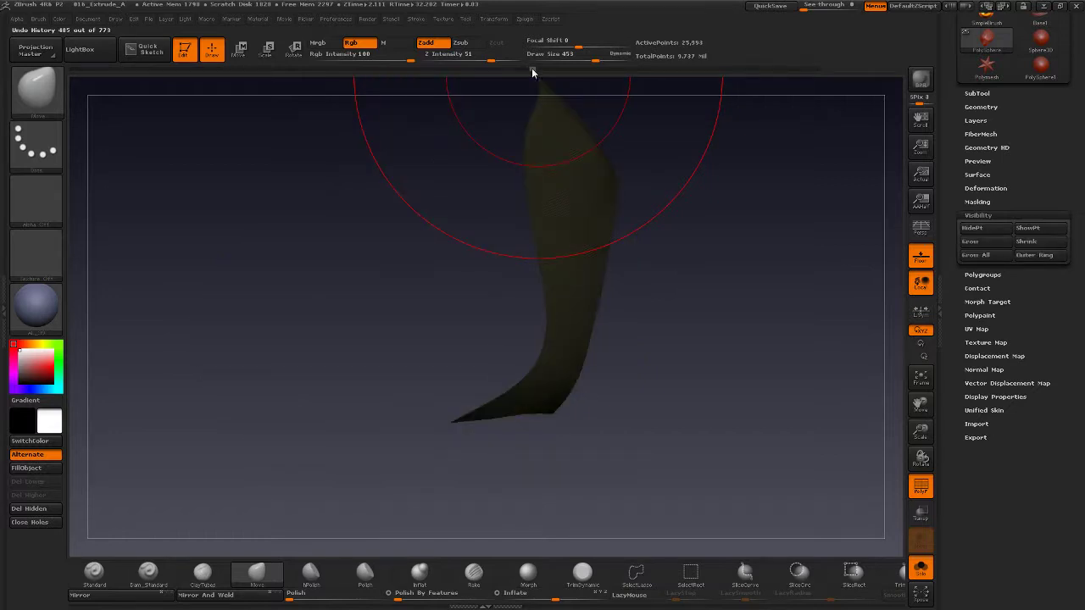
left_click(534, 68)
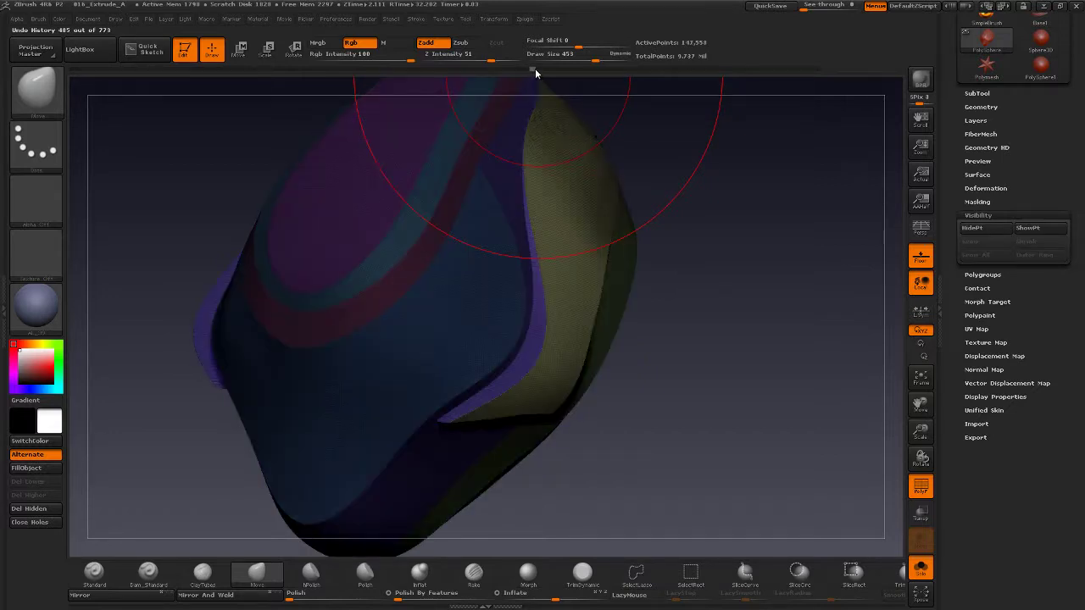
left_click(537, 72)
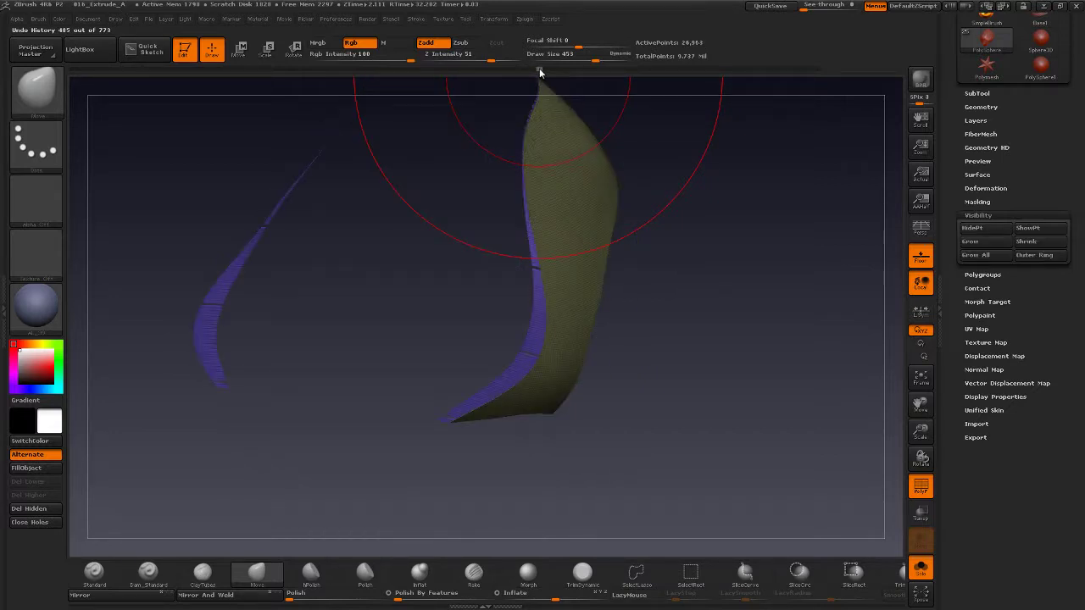
left_click(538, 72)
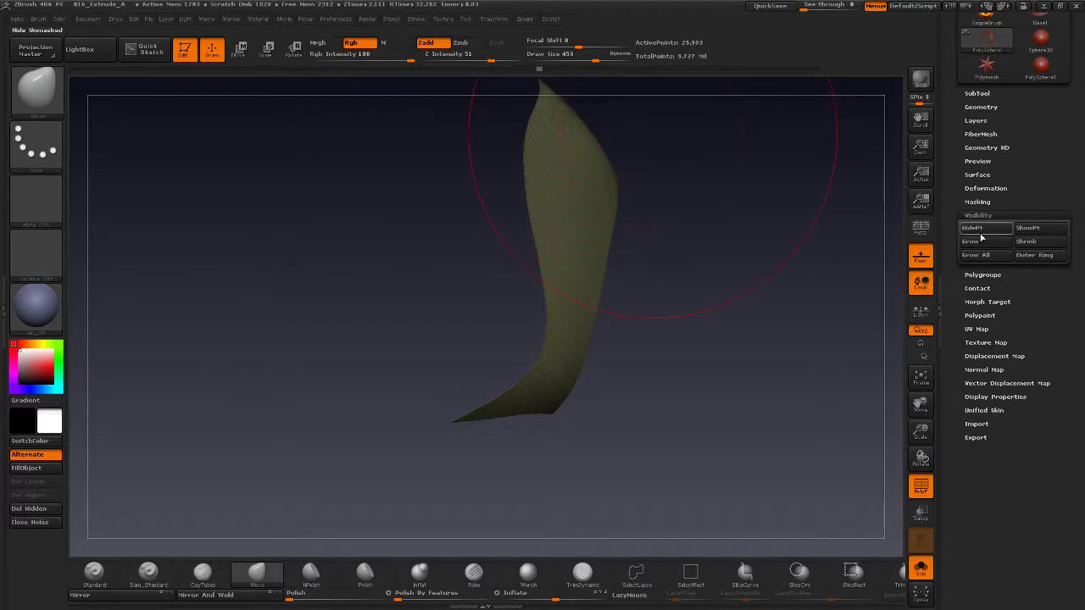
- Examine in the undo history how the side panel's border strip is isolated and given its own polygroup
left_click(542, 69)
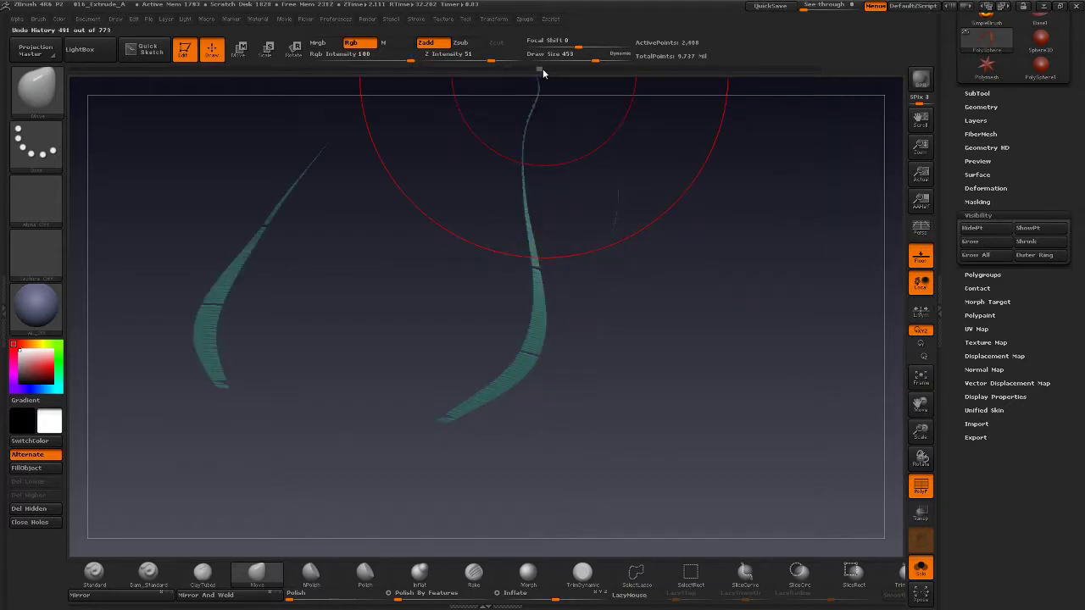
left_click_drag(543, 68, 539, 72)
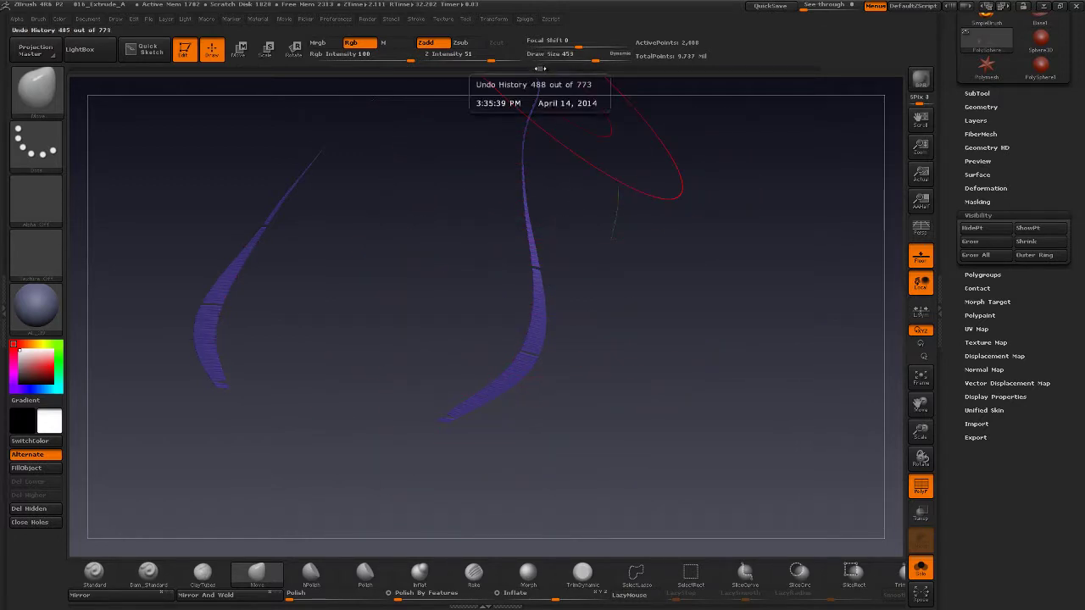
left_click(540, 68)
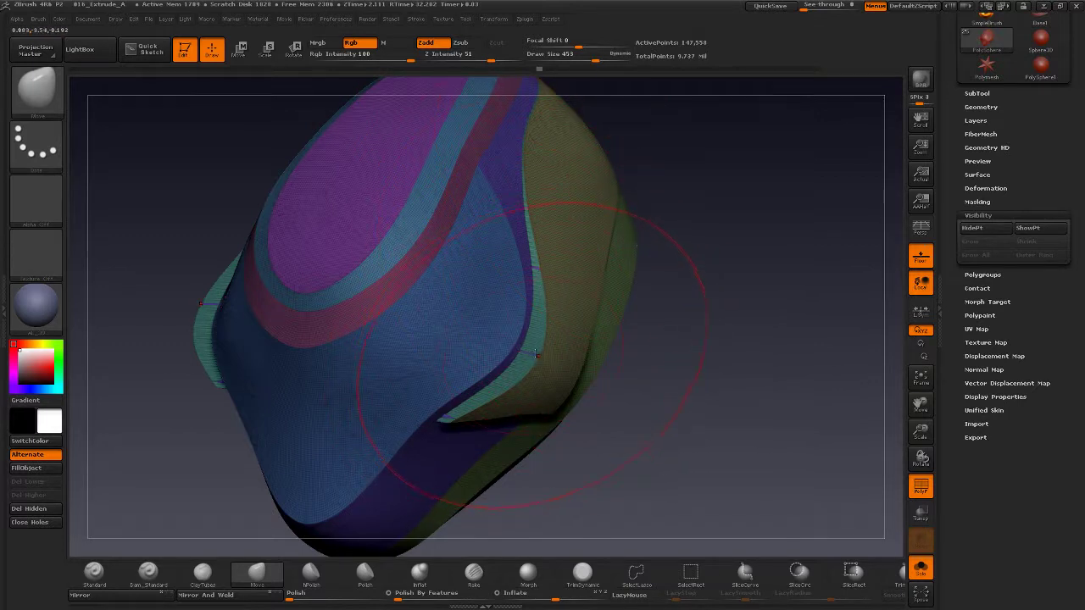
left_click(543, 69)
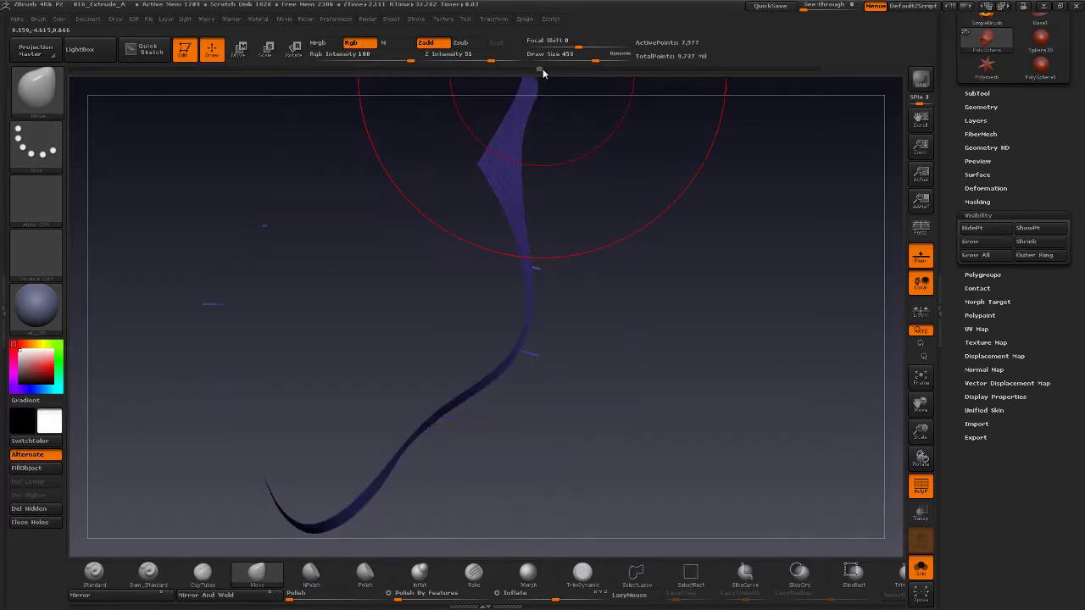
left_click(545, 69)
left_click(547, 69)
- Try isolating part of the purple border faces, abort it, and advance the undo history to the regrouped full mesh
mouse_move(635, 329)
left_mouse_down("ctrl+shift")
mouse_move(599, 363)
mouse_move(535, 382)
left_mouse_up("ctrl+shift")
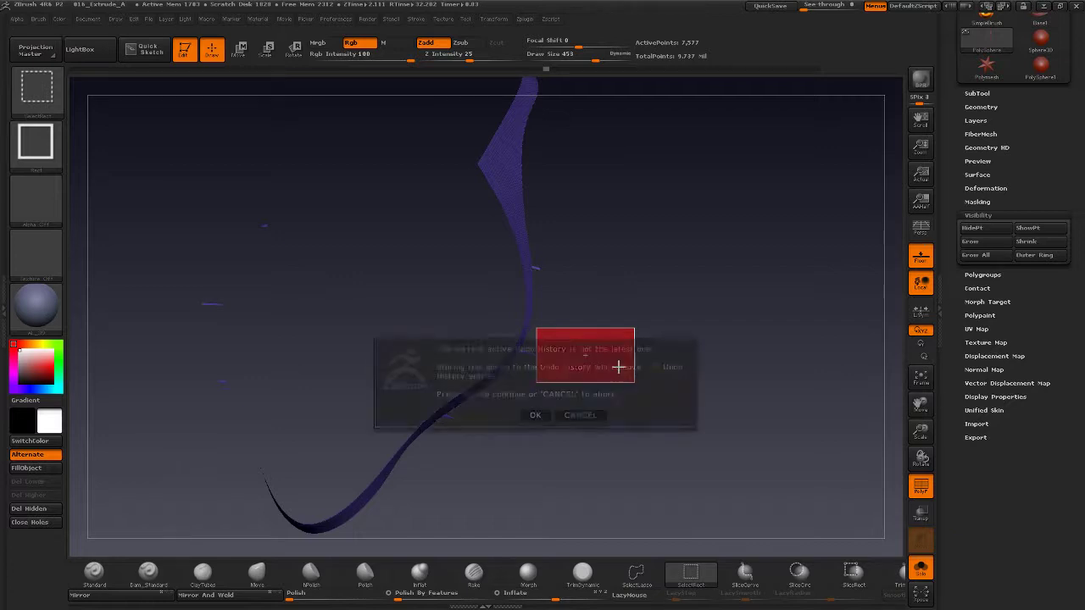
left_click(581, 412)
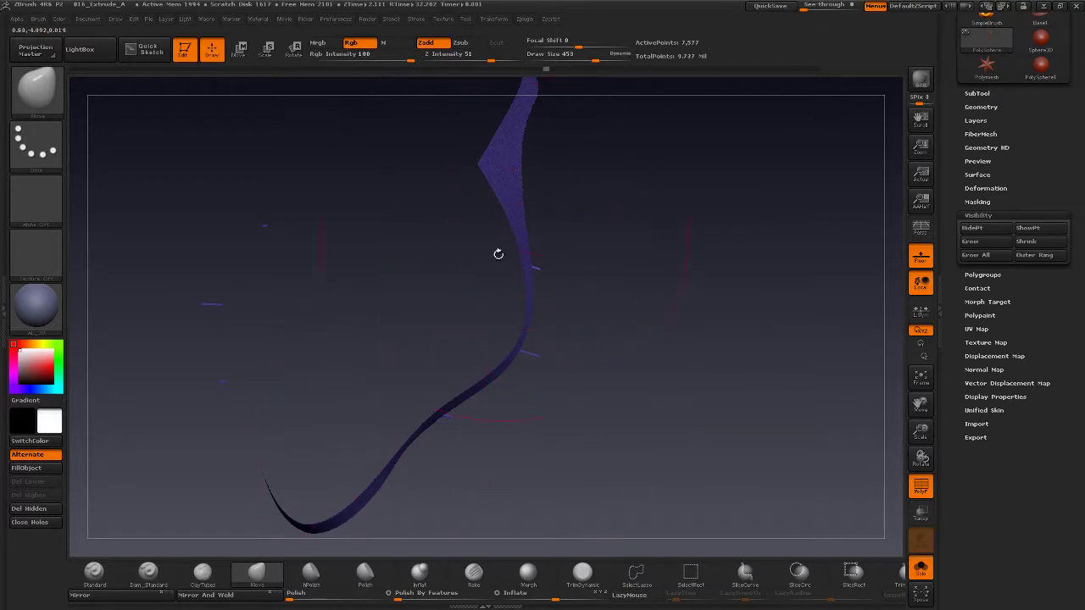
left_click(551, 69)
mouse_move(553, 68)
left_mouse_down()
mouse_move(545, 243)
mouse_move(559, 72)
mouse_move(572, 71)
left_mouse_up()
left_click_drag(713, 338, 506, 288)
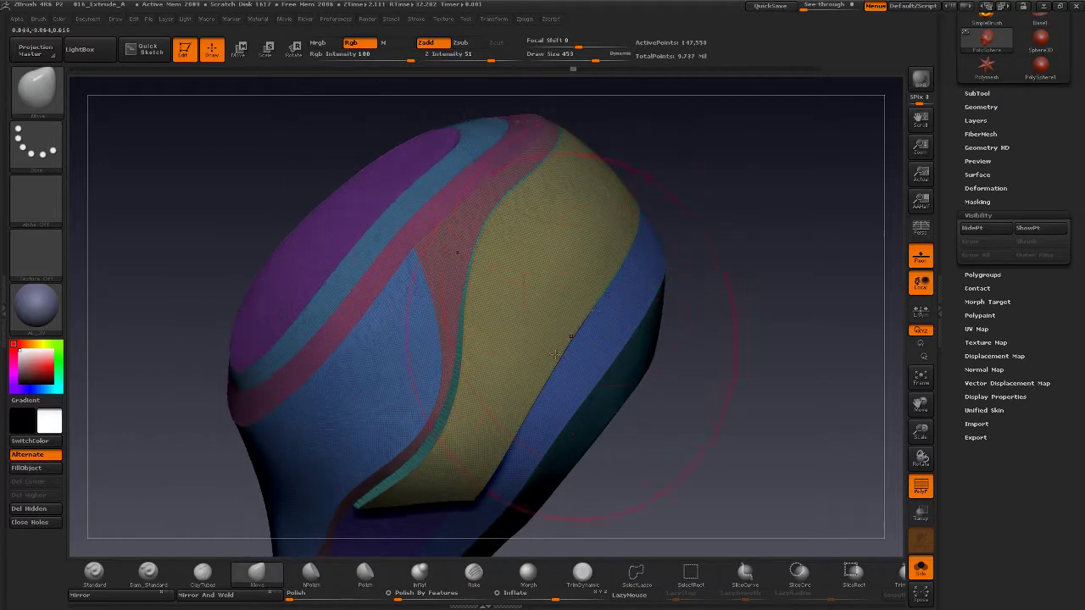
- Inspect the olive side panel and its surrounding strips on the full mesh from several angles
left_click_drag(730, 352, 653, 313)
left_click_drag(780, 230, 565, 367)
left_click_drag(669, 378, 710, 408)
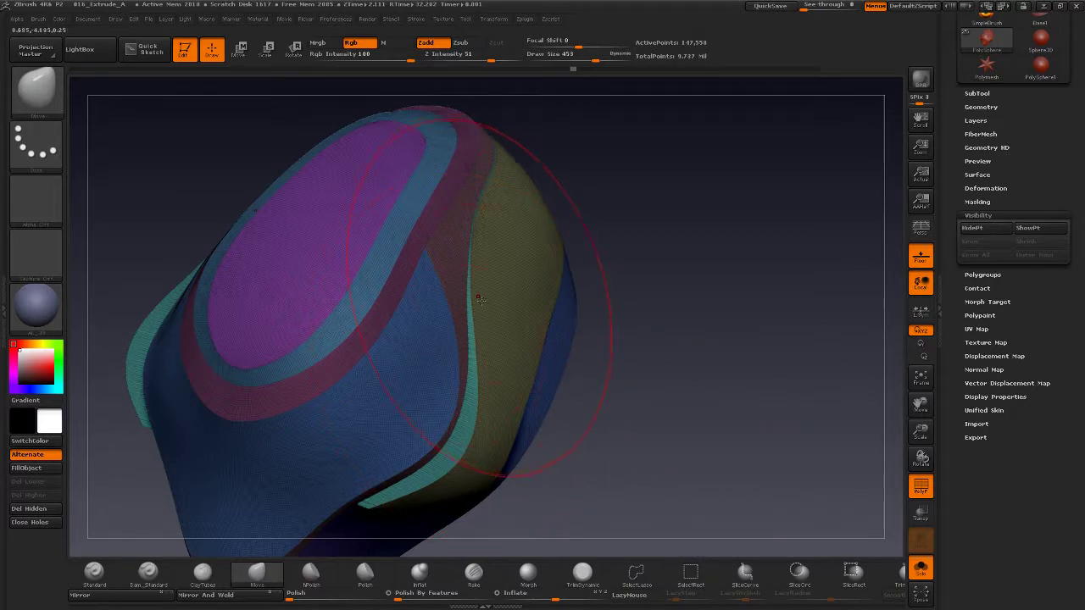
left_click_drag(473, 310, 556, 304)
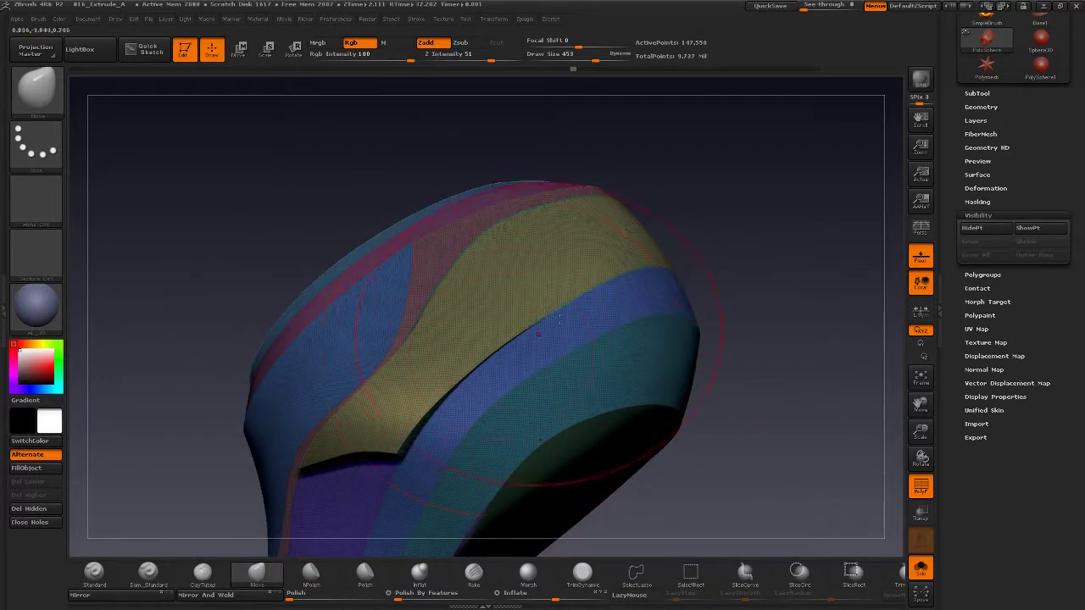
right_click_drag(414, 378, 445, 400)
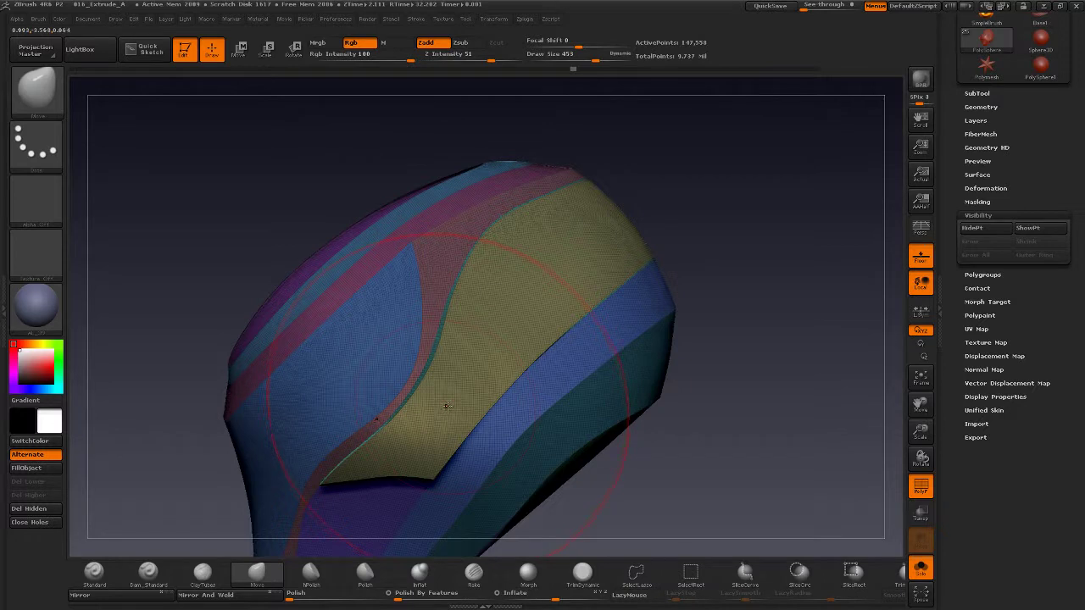
right_click_drag(485, 331, 597, 184)
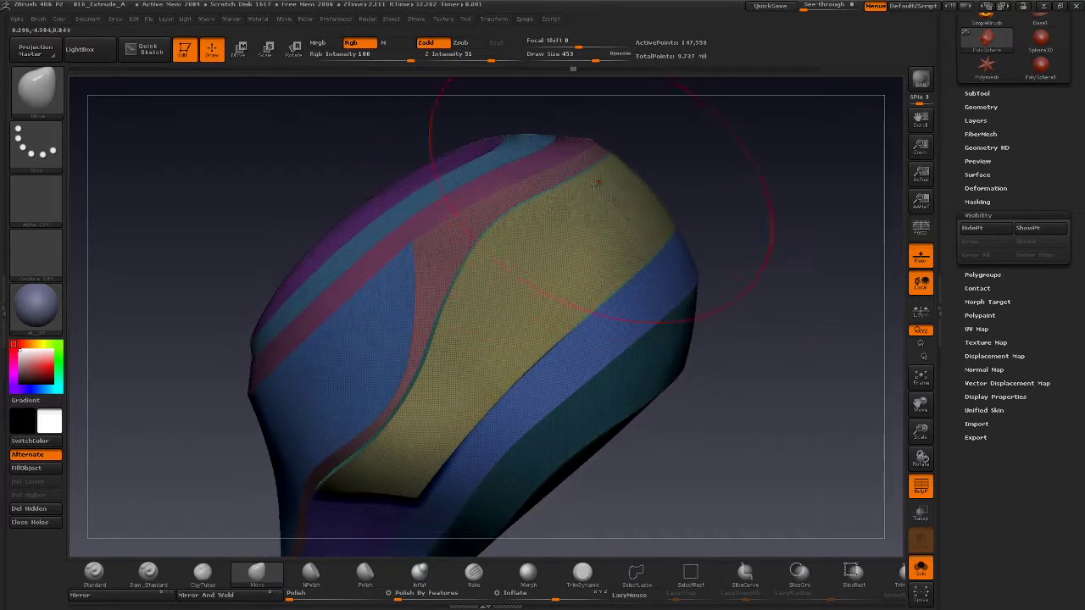
right_click_drag(733, 216, 591, 80)
- Step the undo history to the state where everything except the olive side panel is masked, and inspect the panel's edges
left_click(576, 69)
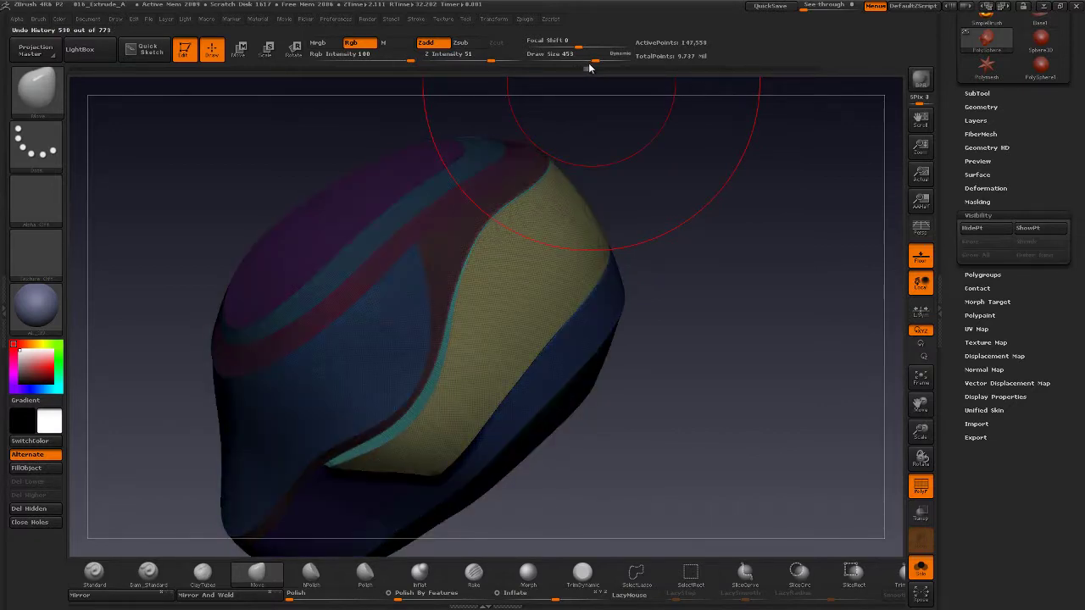
left_click_drag(636, 197, 678, 407)
mouse_move(543, 485)
left_mouse_down()
mouse_move(655, 467)
mouse_move(653, 436)
mouse_move(453, 371)
left_mouse_up()
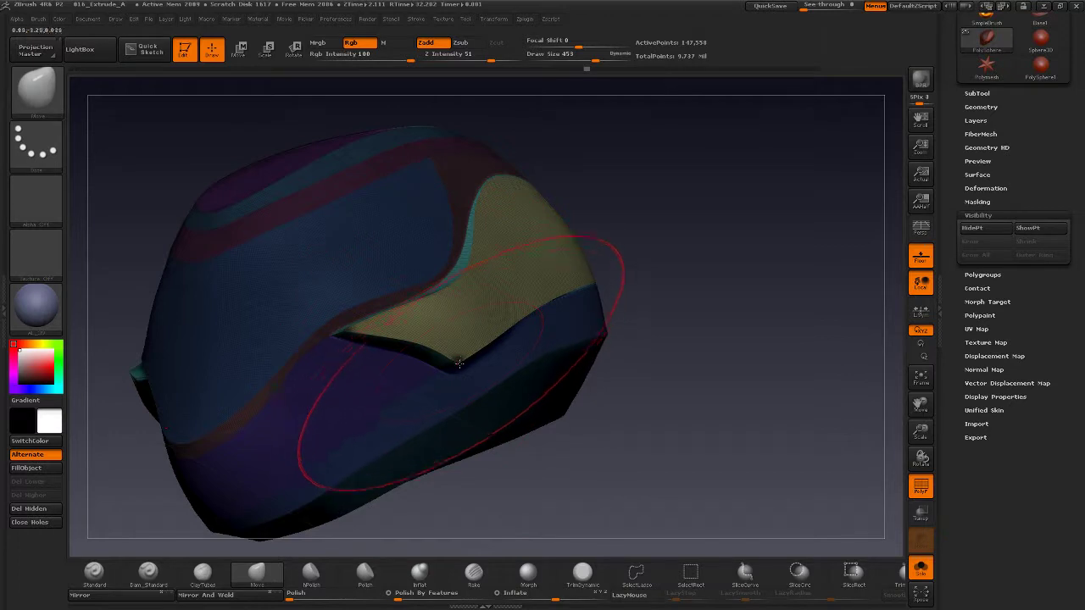
mouse_move(685, 364)
left_mouse_down()
mouse_move(657, 335)
mouse_move(683, 385)
left_mouse_up()
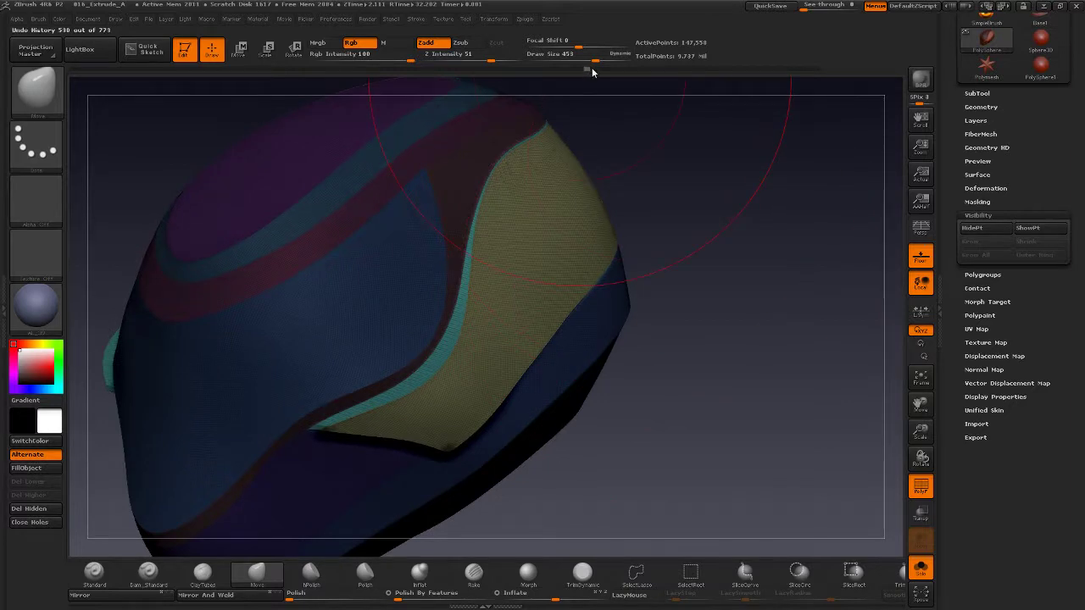
- Advance the undo history to the isolated olive side panel and inspect its thin border faces
left_click_drag(589, 66, 596, 73)
left_click_drag(598, 73, 627, 66)
left_click_drag(720, 356, 565, 325)
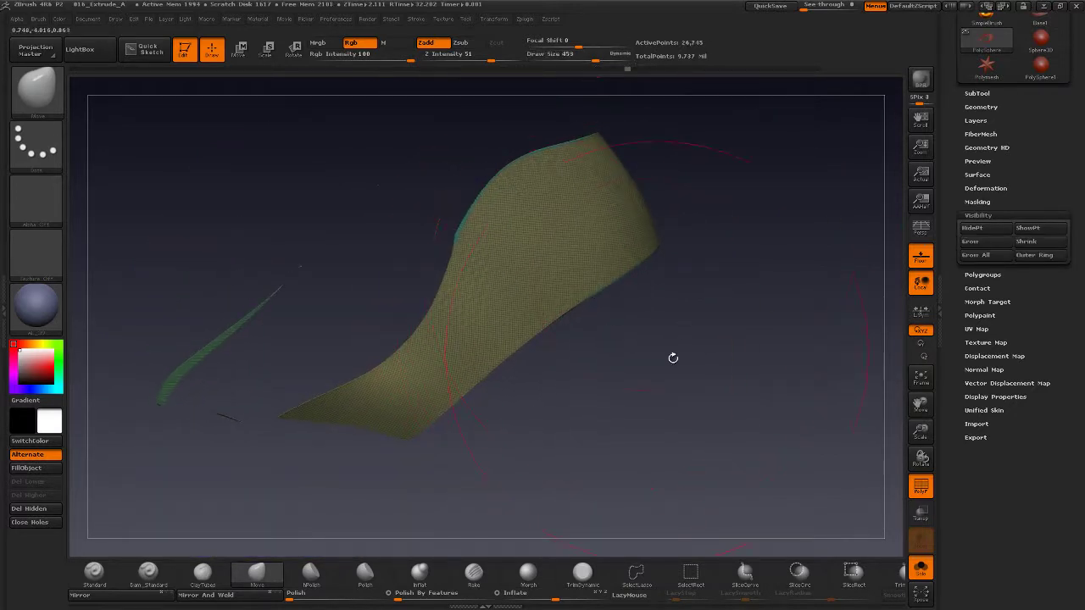
mouse_move(673, 358)
left_mouse_down()
mouse_move(653, 352)
mouse_move(695, 364)
mouse_move(683, 373)
left_mouse_up()
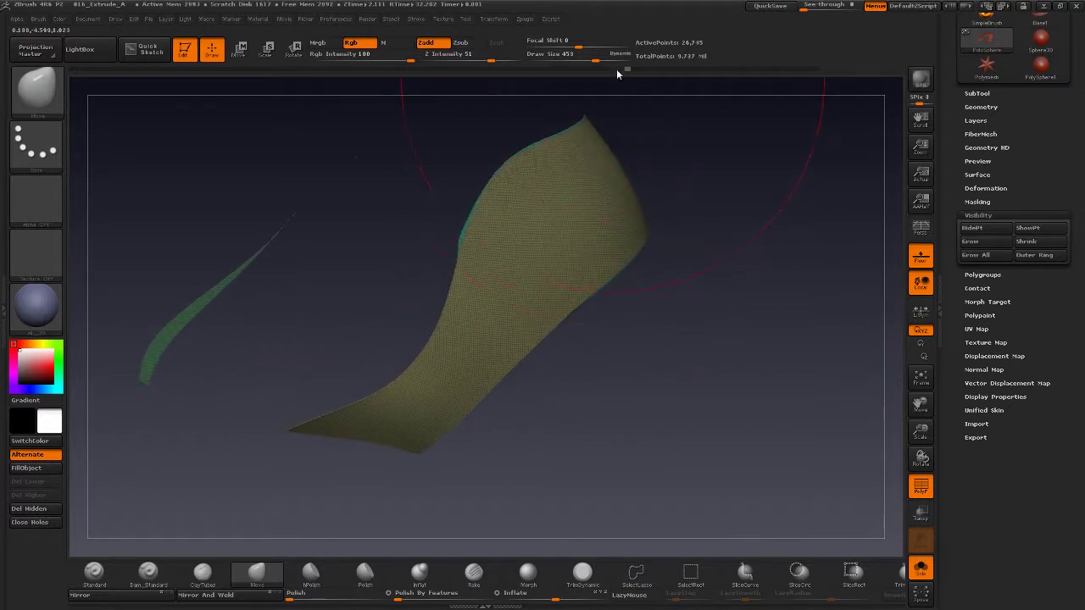
- Advance the undo history to the isolated side panel regrouped as one blue polygroup, and inspect it
left_click(628, 67)
left_click_drag(631, 68, 649, 58)
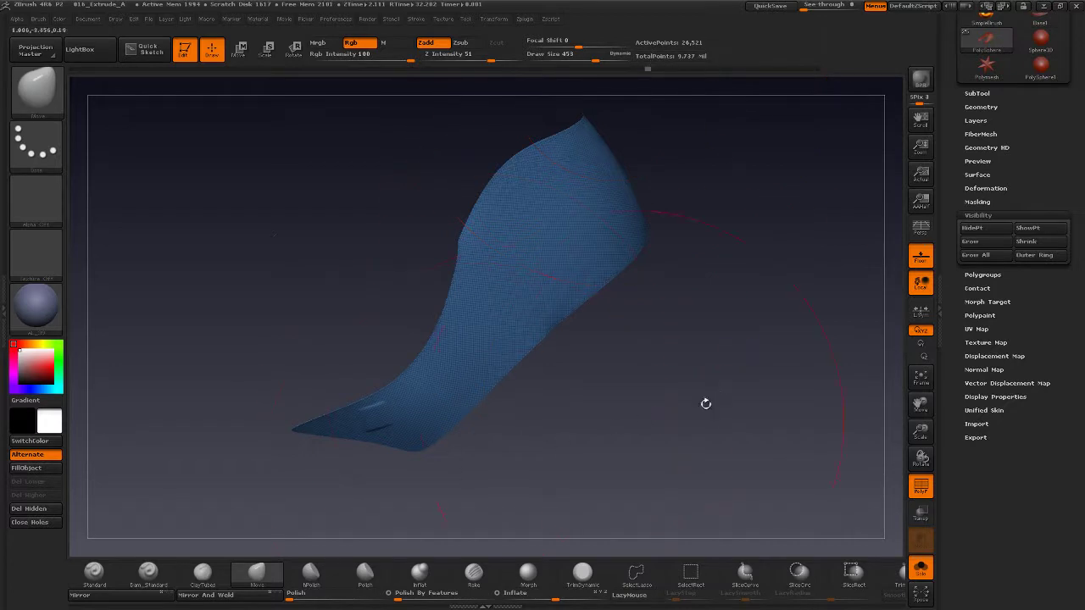
left_click_drag(704, 402, 712, 380)
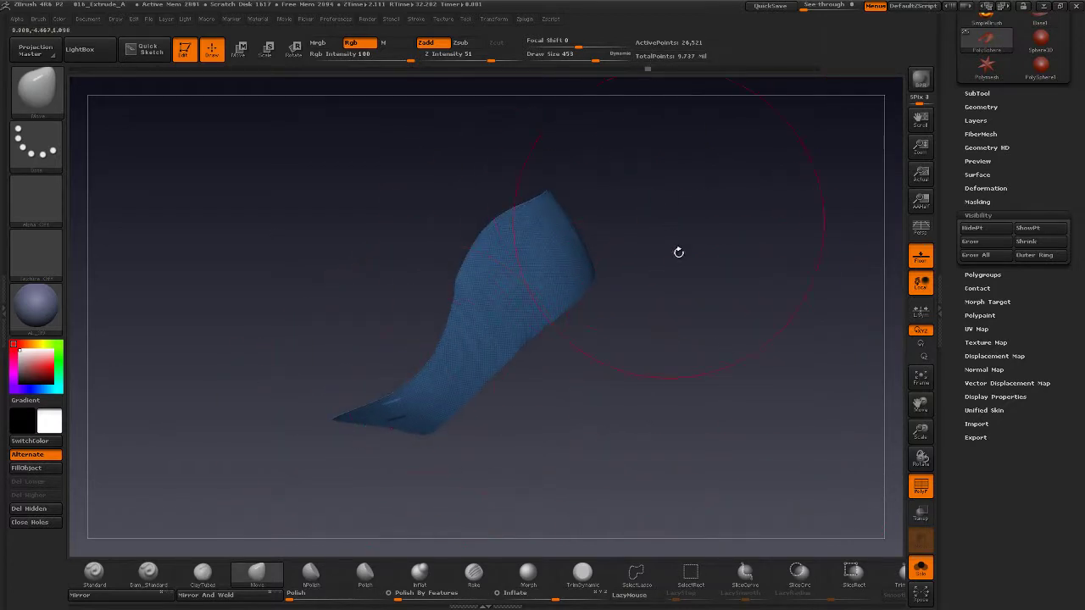
left_click_drag(678, 252, 690, 338)
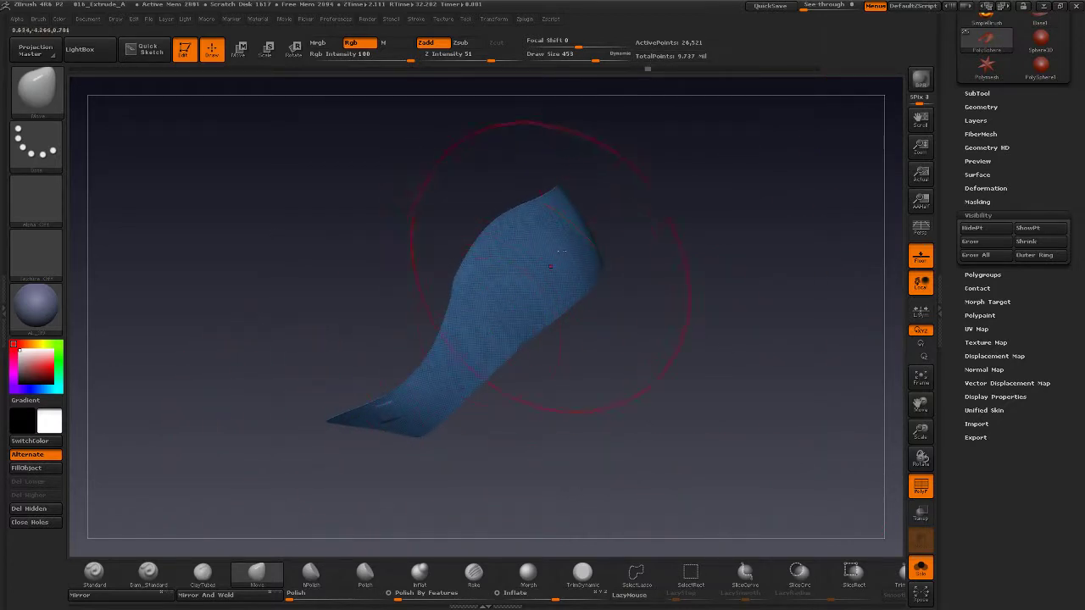
mouse_move(603, 252)
left_mouse_down()
mouse_move(657, 262)
mouse_move(662, 280)
left_mouse_up()
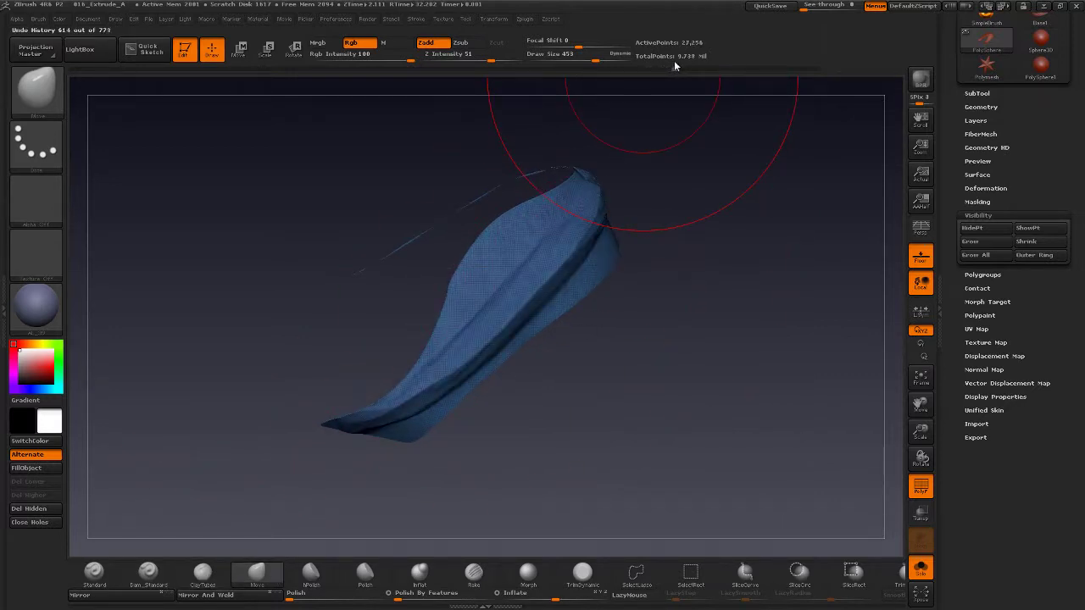
- Advance the undo history to the creased side panel on the full mesh, and examine the softened mask along its border
left_click_drag(673, 63, 682, 59)
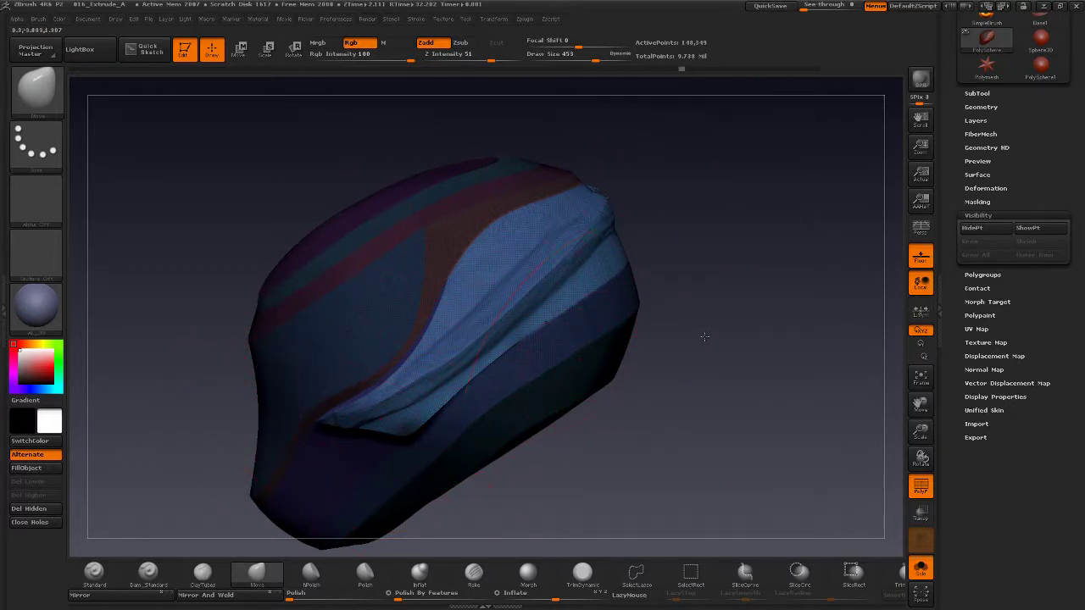
left_click_drag(683, 231, 719, 217)
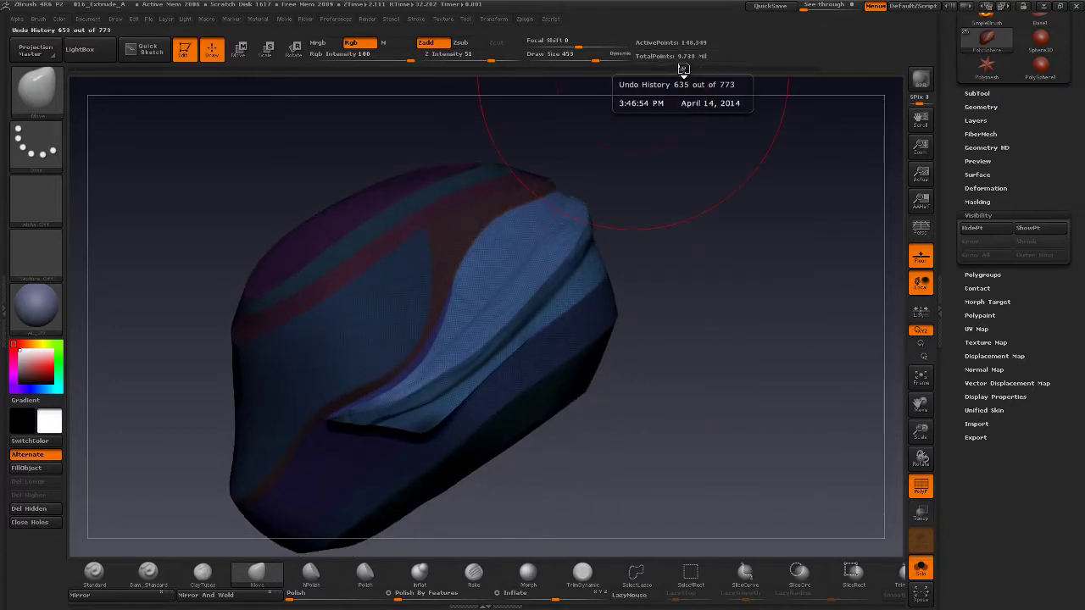
left_click(686, 69)
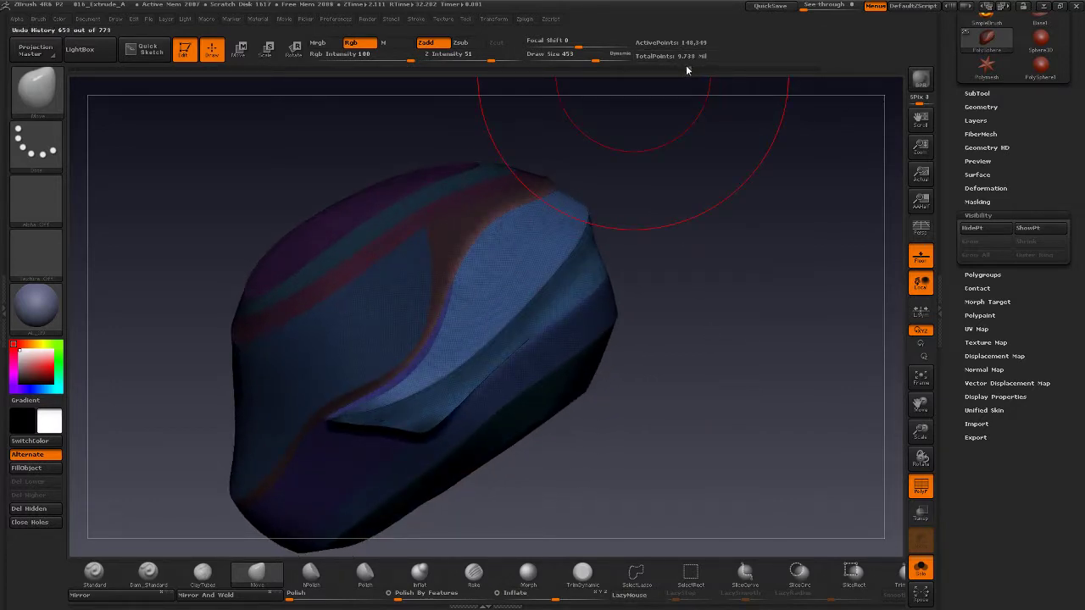
left_click_drag(654, 347, 498, 348)
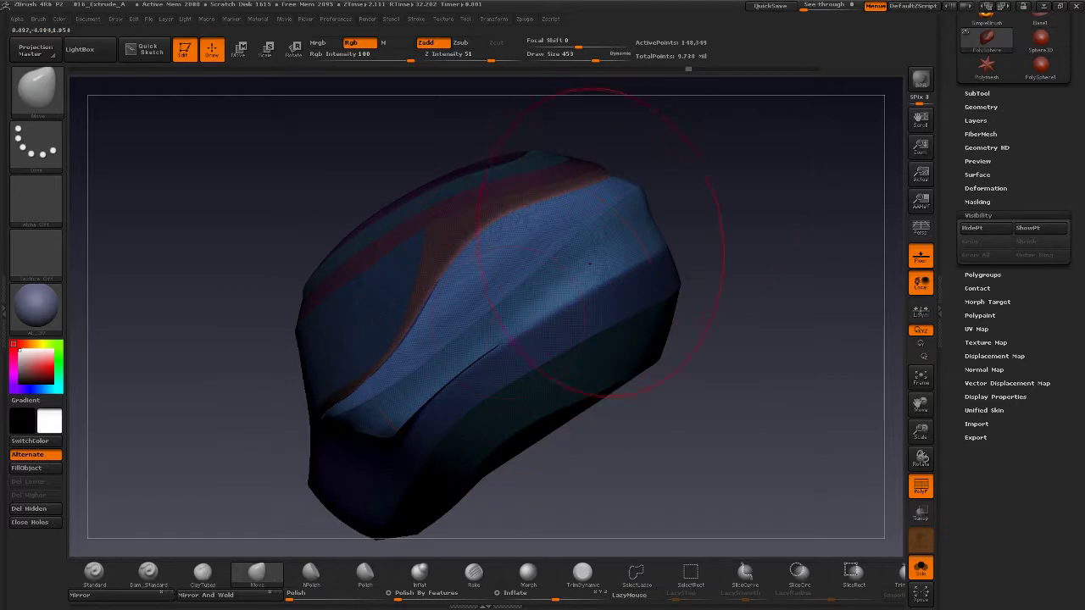
left_click_drag(724, 305, 711, 264)
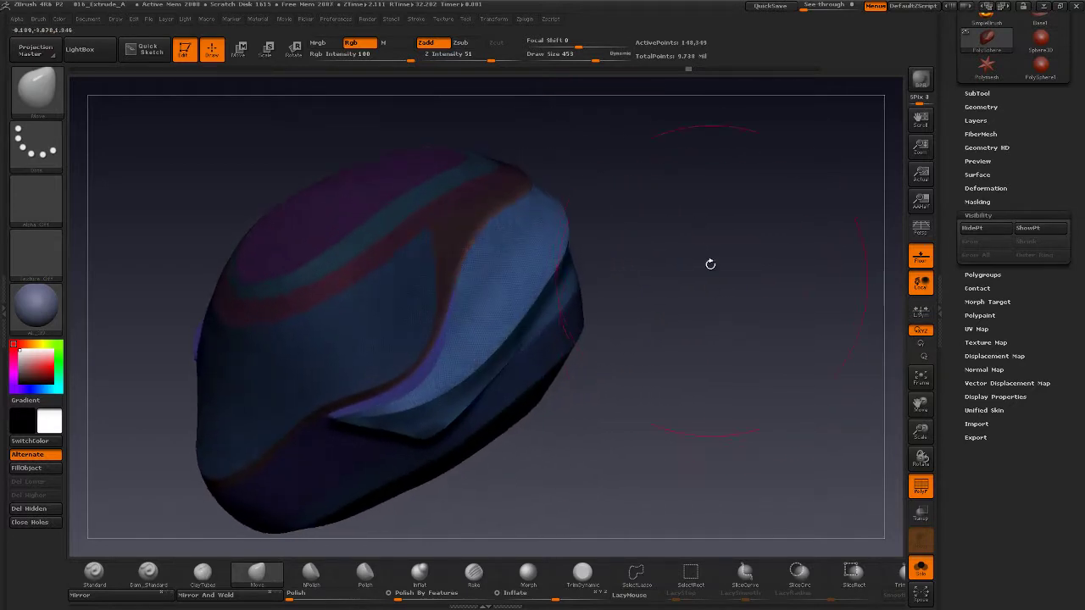
- Step the undo history forward and set the Move brush's Mask By Polygroups to 0
left_click_drag(690, 68, 695, 69)
left_click_drag(721, 254, 232, 170)
left_click_drag(957, 202, 972, 412)
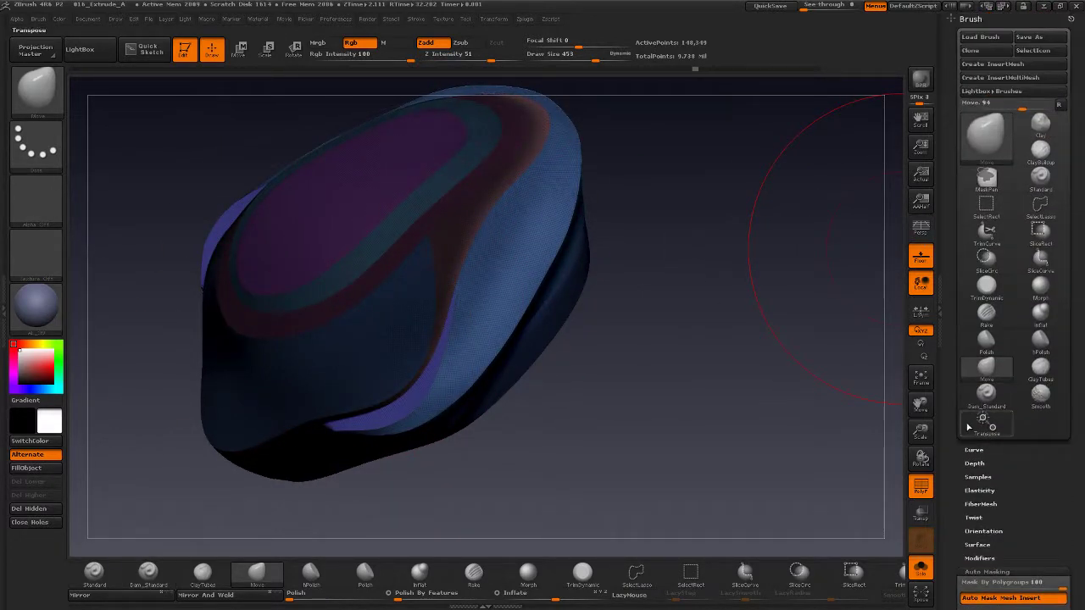
scroll(1009, 428, "down", 5)
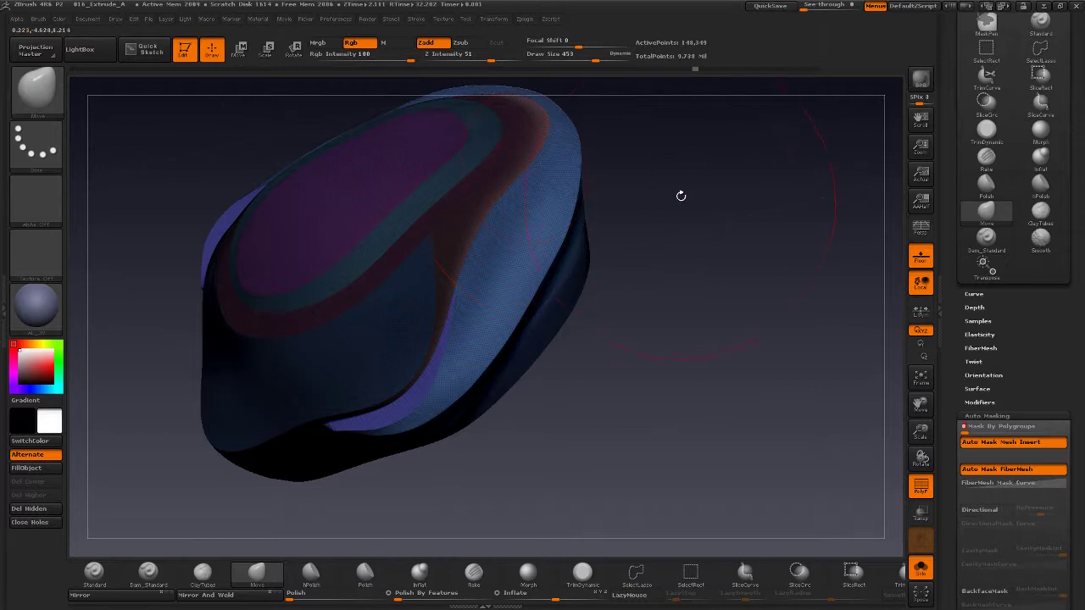
- Step the undo history through the inverted mask and the reshaped upper rim to the remeshed border strip
left_click(700, 68)
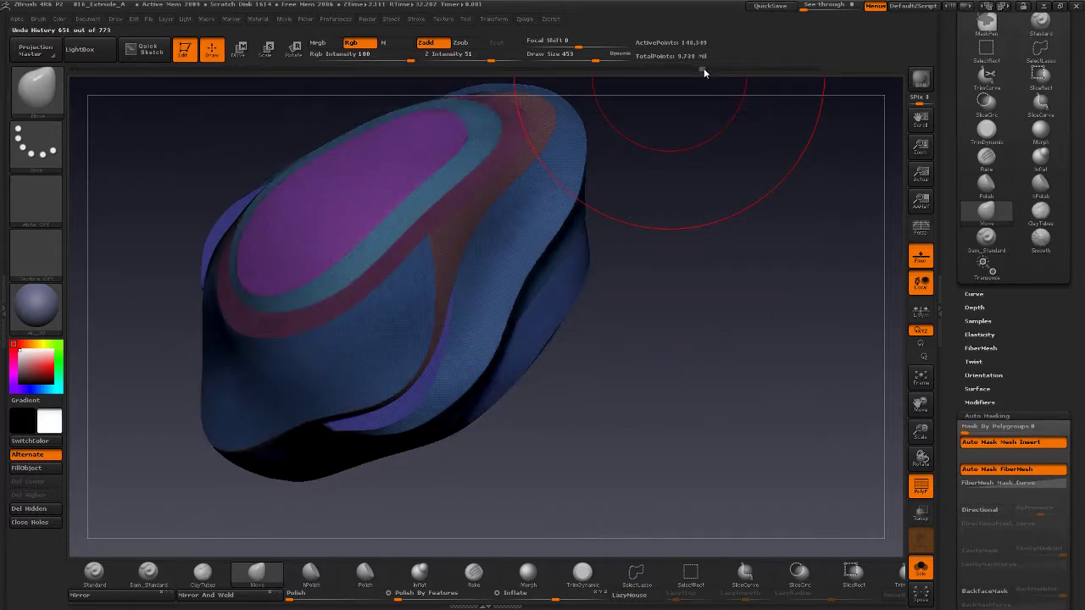
mouse_move(707, 315)
left_mouse_down()
mouse_move(709, 359)
mouse_move(588, 325)
left_mouse_up()
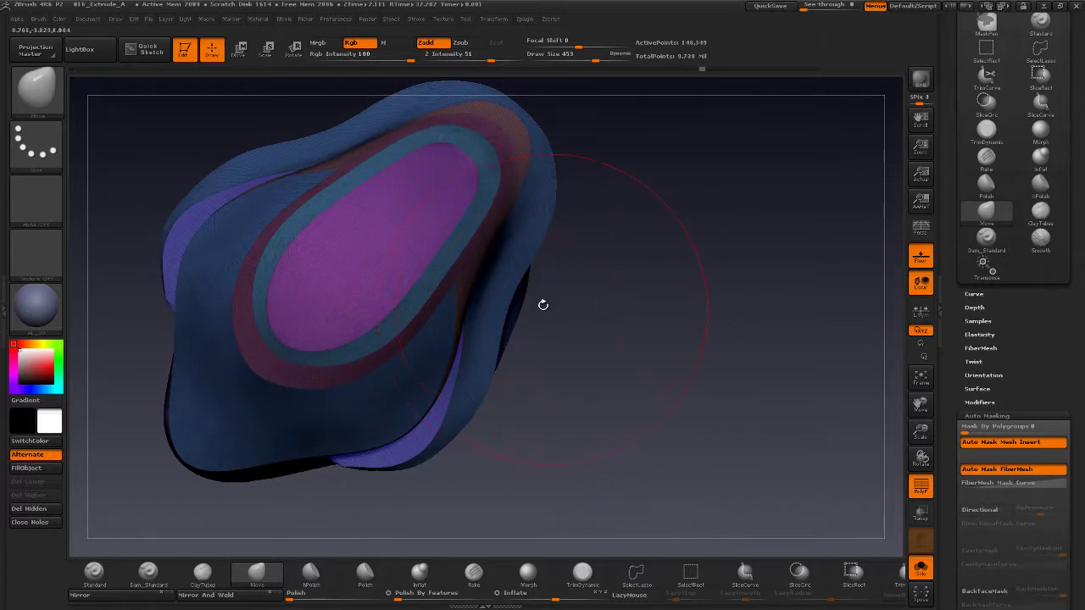
left_click(704, 68)
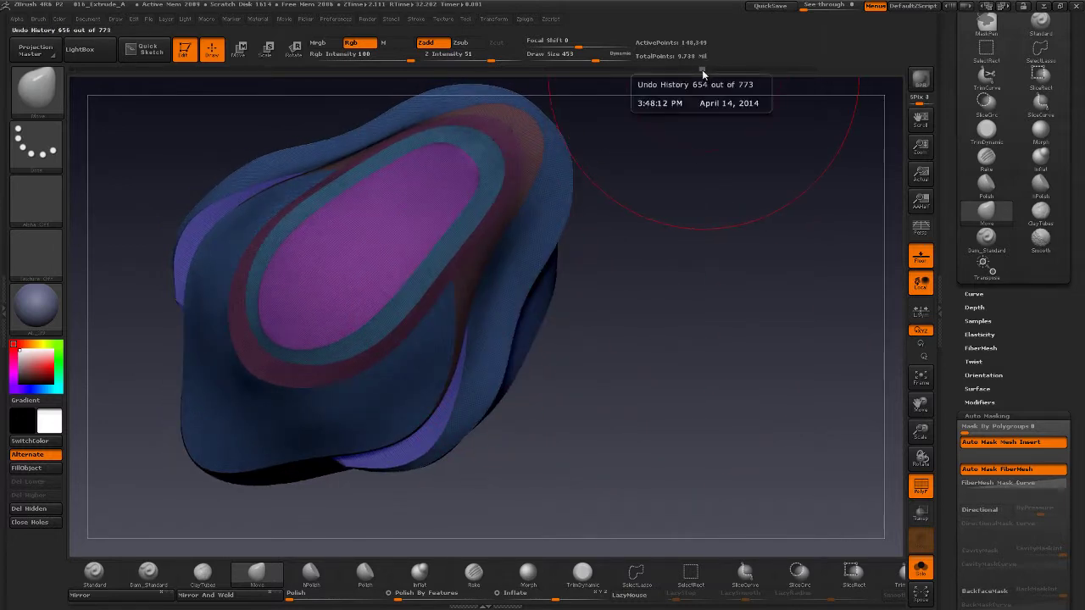
left_click_drag(702, 70, 713, 70)
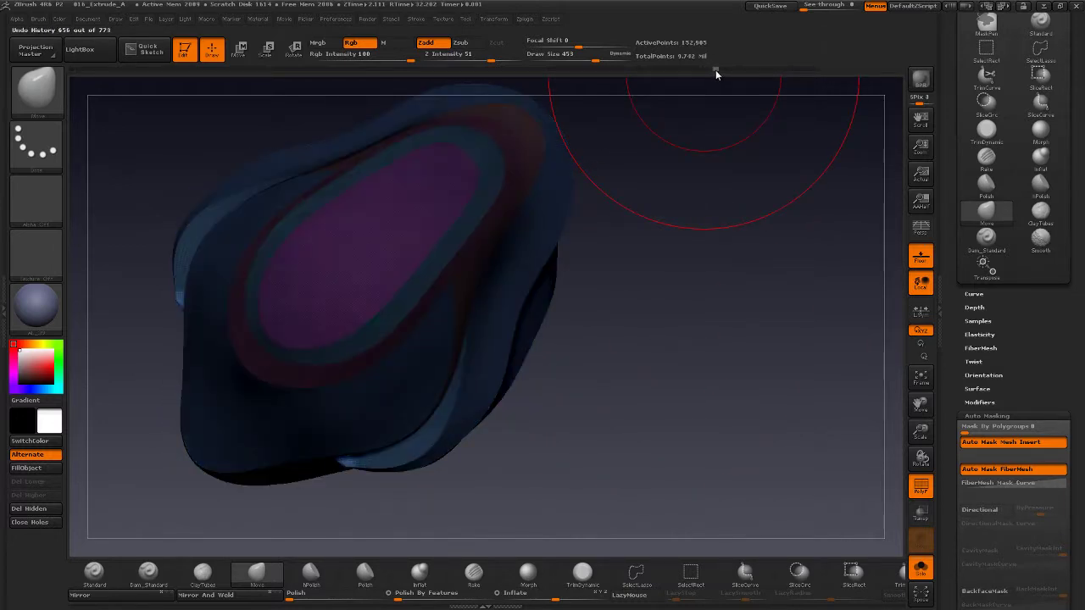
- Inspect the isolated blue border strip, and step the undo history back to the full mesh with the purple strip
mouse_move(758, 279)
left_mouse_down()
mouse_move(673, 412)
mouse_move(655, 345)
mouse_move(663, 362)
mouse_move(691, 358)
left_mouse_up()
scroll(959, 366, "down", 10)
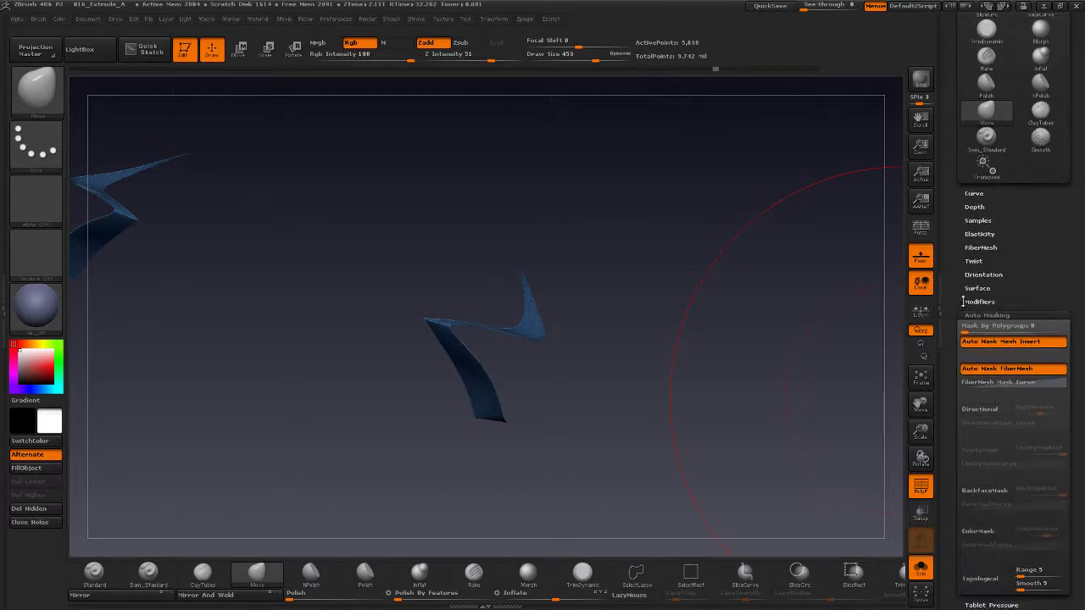
scroll(959, 356, "down", 2)
left_click_drag(901, 293, 649, 364)
left_click_drag(712, 70, 709, 68)
left_click_drag(661, 382, 694, 263)
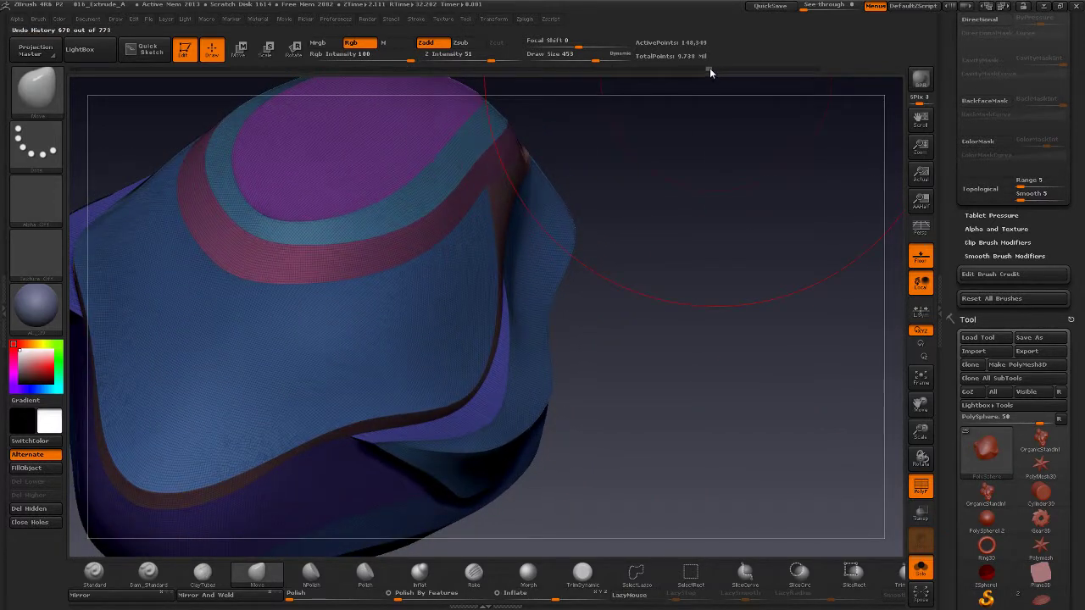
- Compare the border strip's states in the undo history, stopping at the isolated purple strip
left_click_drag(710, 68, 712, 67)
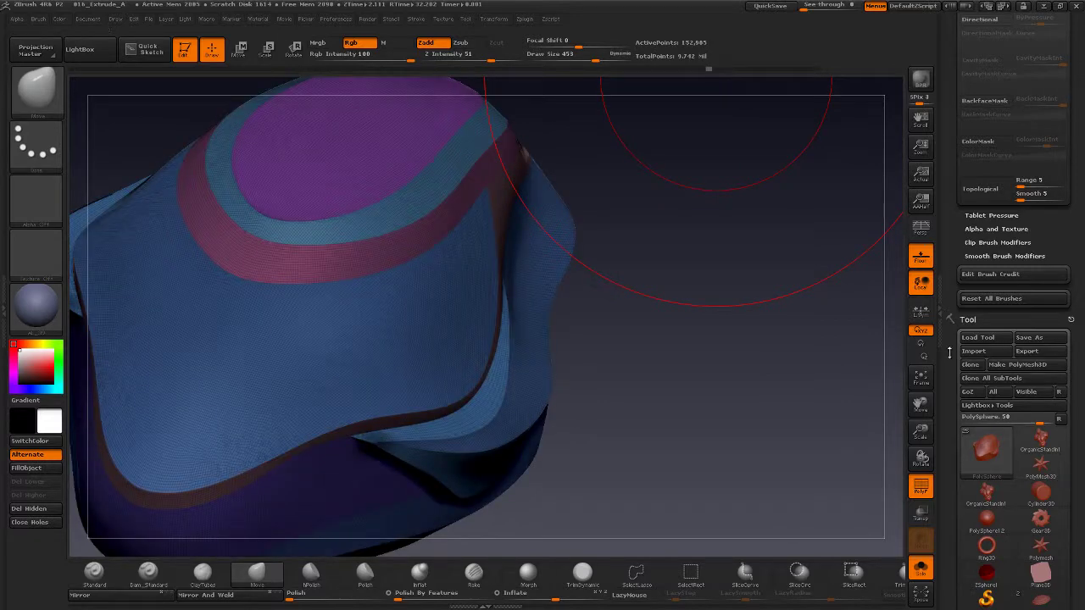
scroll(949, 435, "down", 10)
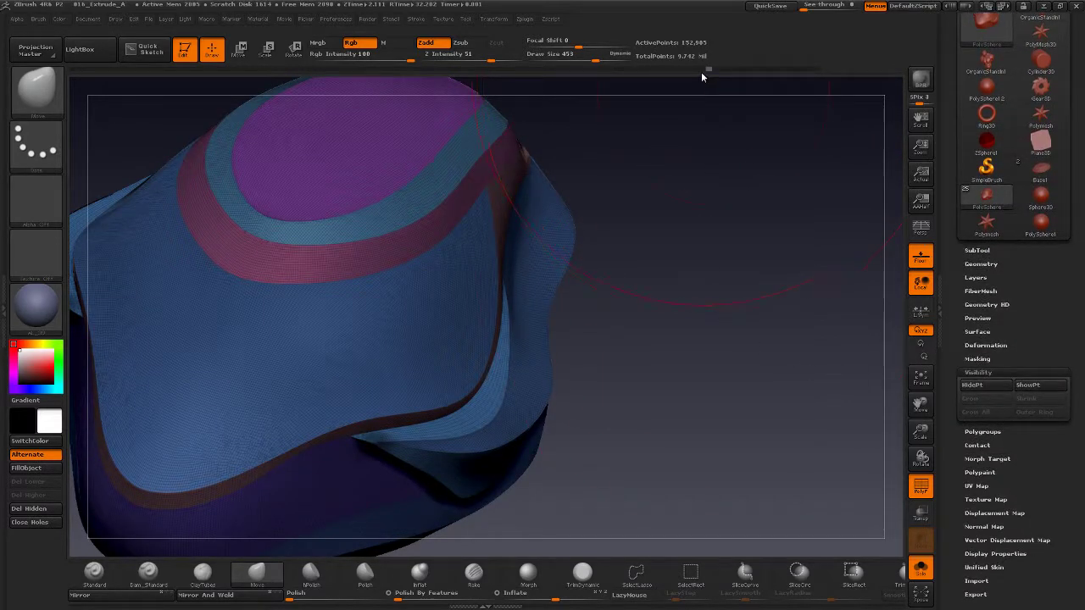
left_click_drag(707, 67, 709, 71)
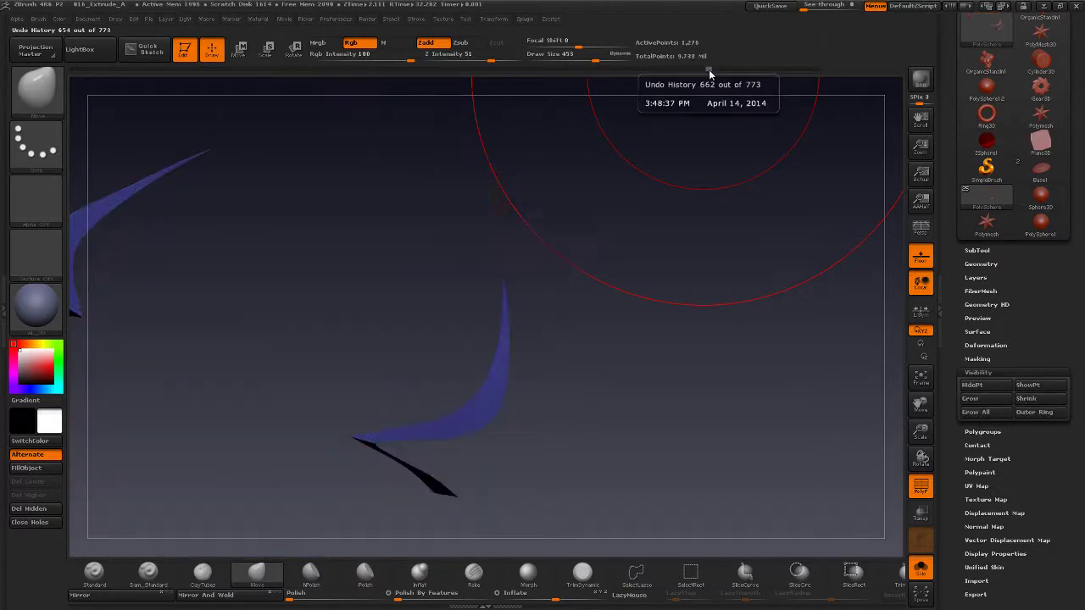
- Open the ZRemesher settings in the Geometry options, collapsing the Visibility and EdgeLoop sections
scroll(966, 444, "down", 2)
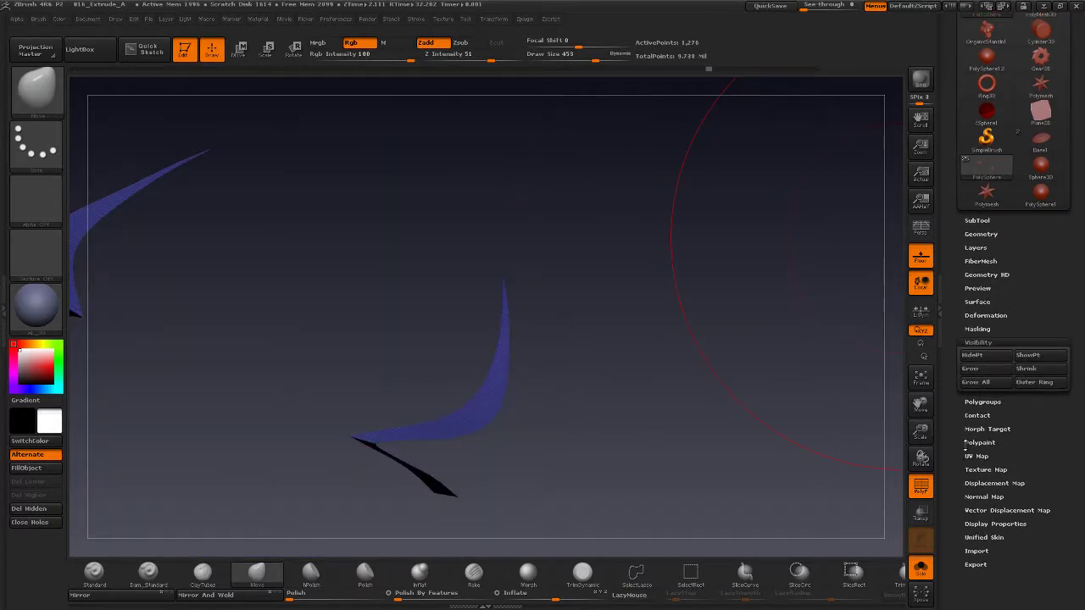
left_click(978, 342)
left_click(982, 234)
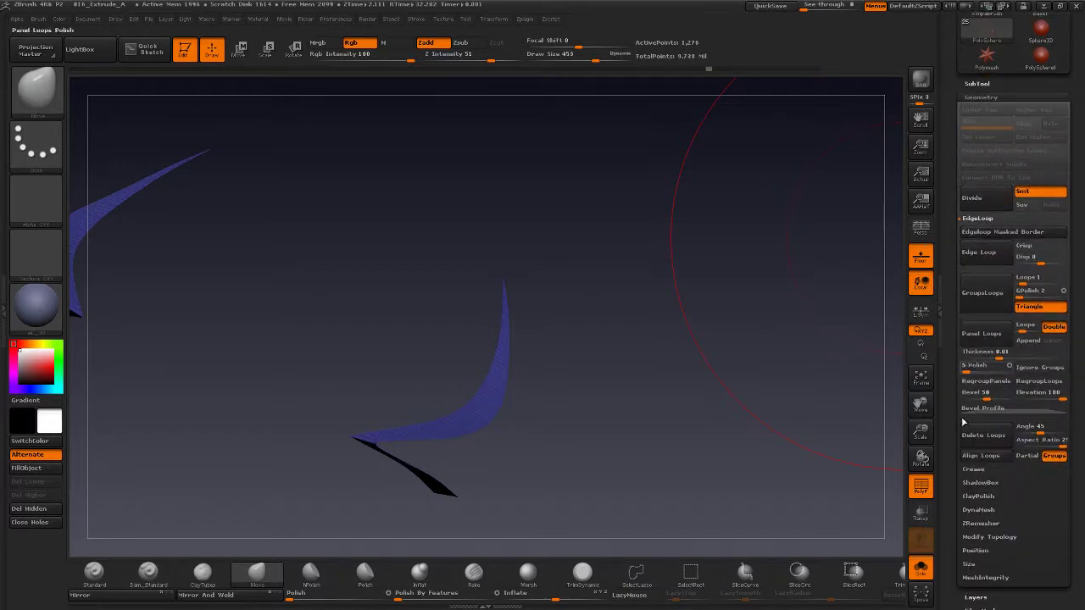
left_click(985, 221)
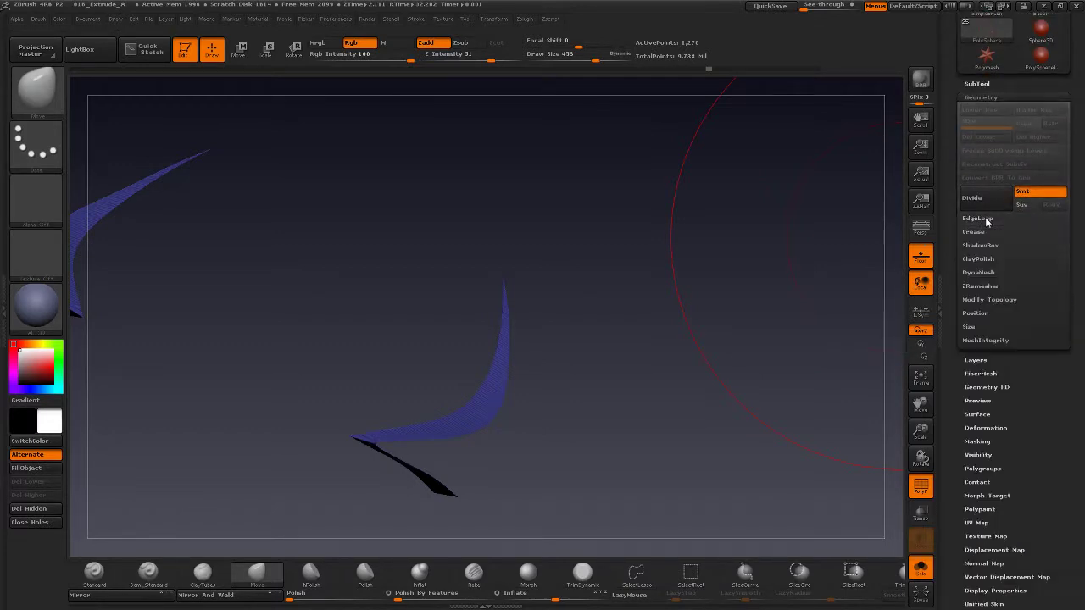
left_click(980, 286)
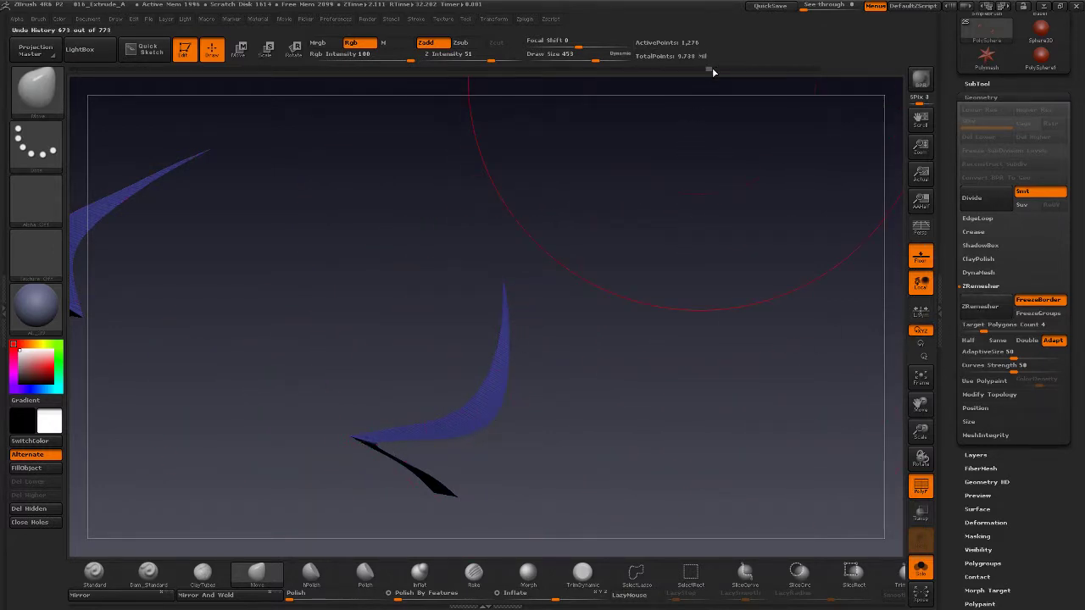
- Advance the undo history to the isolated remeshed strip and inspect its blue and green polygroups
left_click_drag(713, 72, 717, 69)
mouse_move(628, 364)
left_mouse_down()
mouse_move(649, 439)
mouse_move(353, 414)
left_mouse_up()
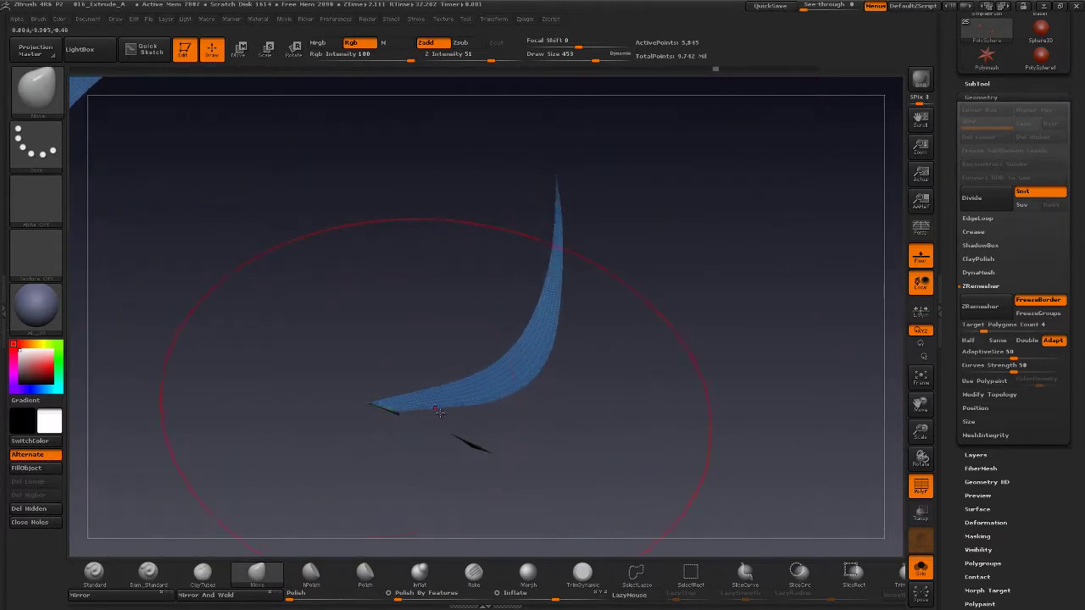
mouse_move(636, 426)
left_mouse_down()
mouse_move(652, 337)
mouse_move(666, 436)
mouse_move(685, 403)
mouse_move(681, 414)
mouse_move(632, 388)
left_mouse_up()
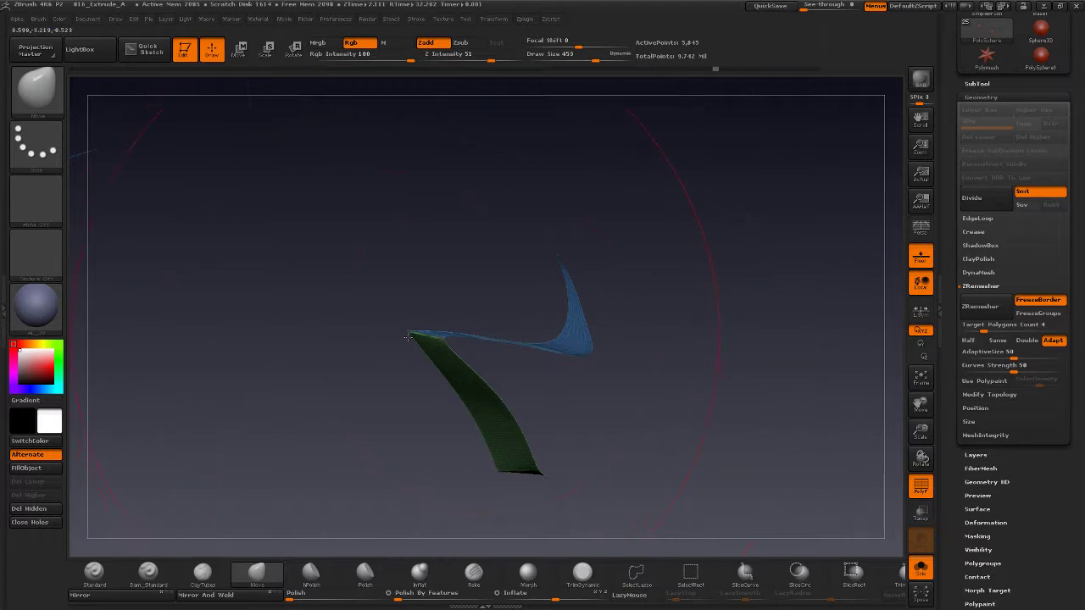
- Advance the undo history from the isolated strip to the full mesh with the masked side panel area, and inspect it
left_click_drag(657, 450, 618, 406)
left_click_drag(589, 335, 730, 131)
left_click_drag(717, 71, 731, 69)
left_click_drag(748, 313, 763, 141)
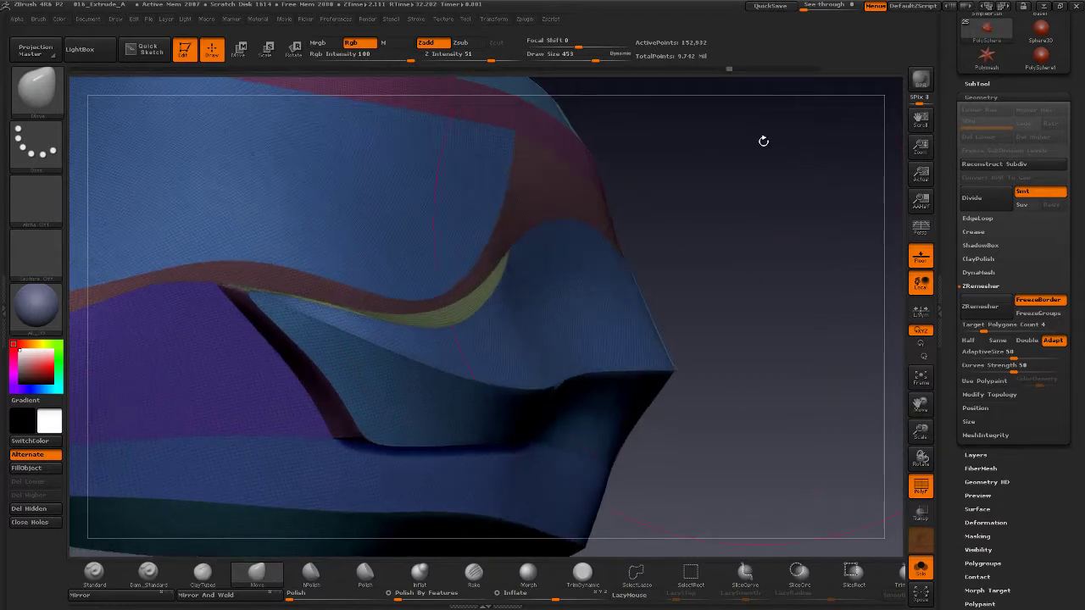
left_click_drag(734, 71, 745, 71)
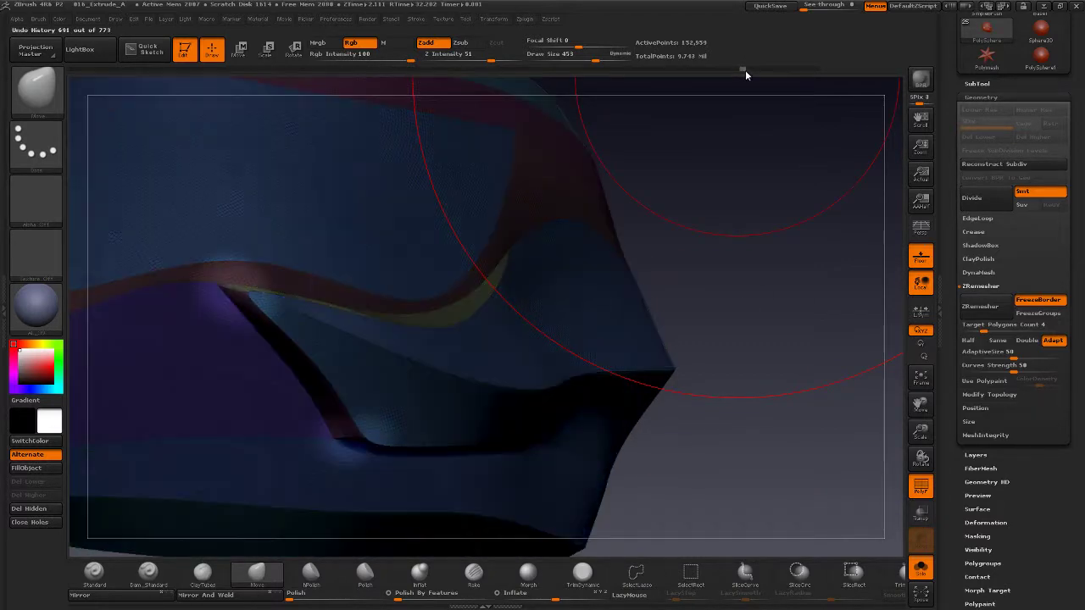
left_click_drag(726, 274, 375, 389)
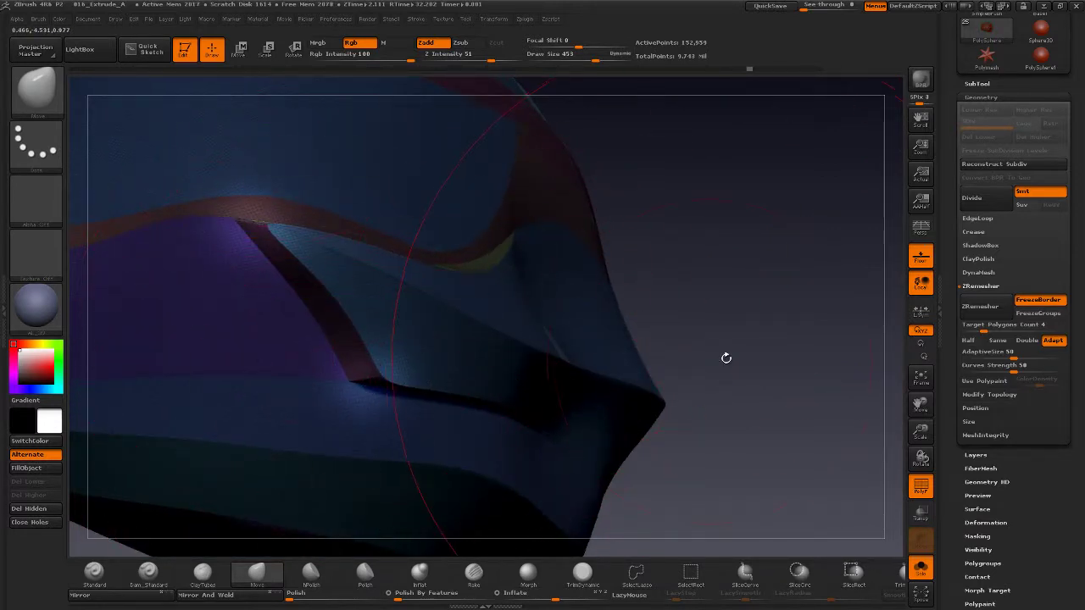
- Set the Move brush's Draw Size to 97 and inspect the side panel's recessed edge
key("s")
left_click_drag(758, 358, 721, 358)
left_click_drag(746, 296, 665, 405)
left_click_drag(719, 347, 756, 152)
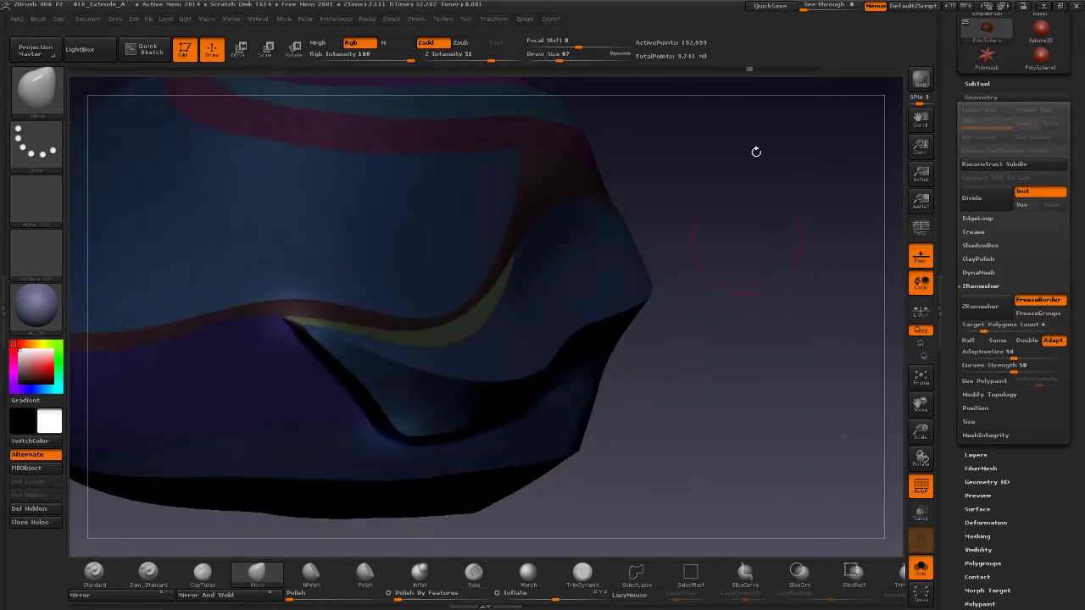
- Advance the undo history to the reshaped mesh with the lower blue band unmasked, and inspect the band below the side panel
left_click_drag(756, 70, 768, 70)
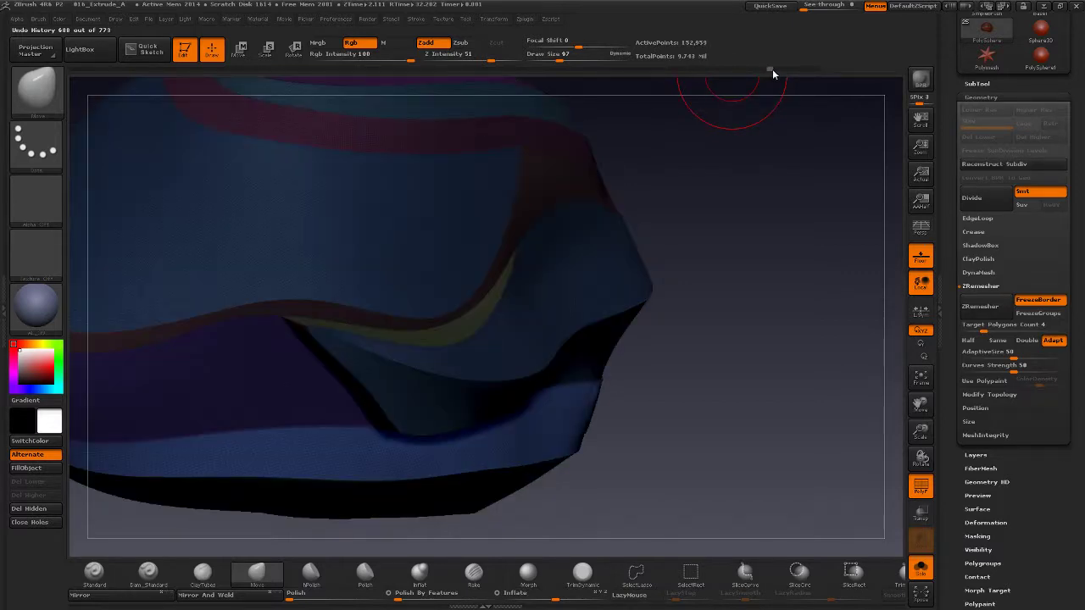
mouse_move(788, 374)
left_mouse_down()
mouse_move(721, 370)
mouse_move(728, 142)
left_mouse_up()
left_click_drag(765, 68, 769, 67)
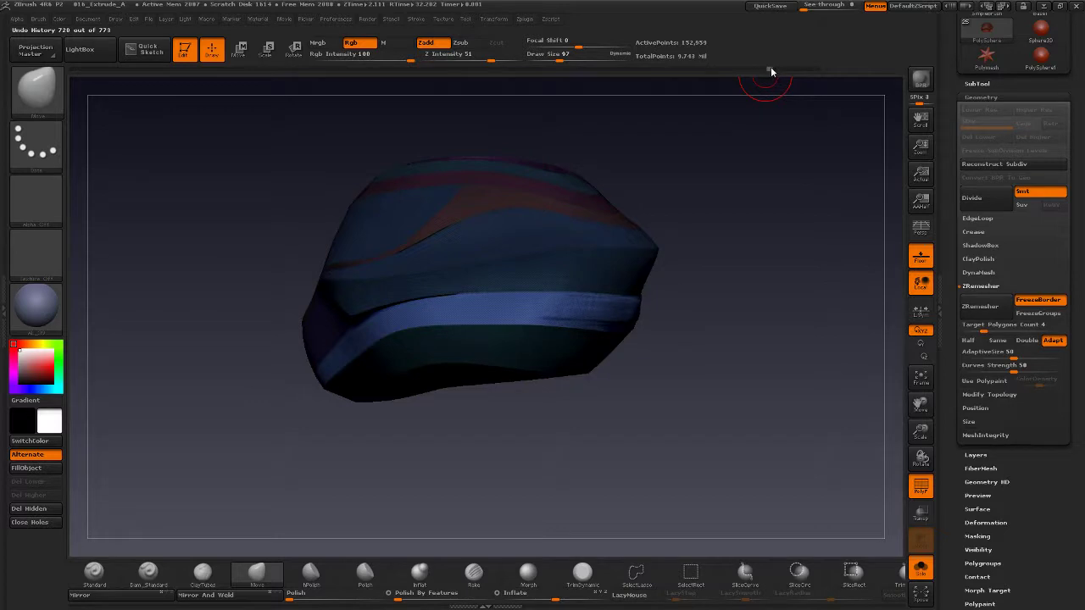
left_click_drag(696, 356, 739, 382)
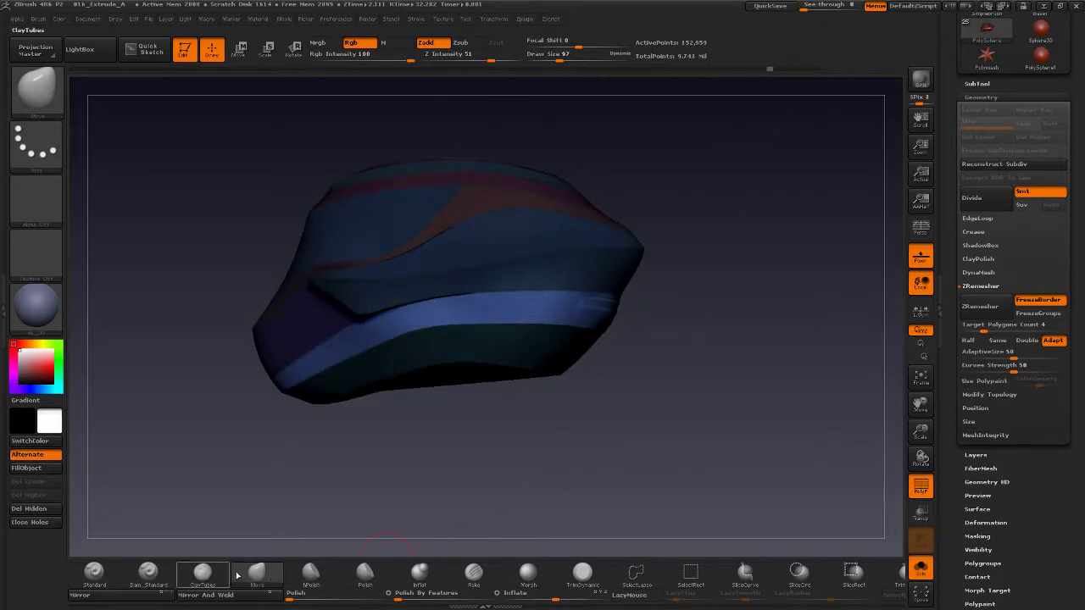
right_click_drag(529, 316, 443, 304)
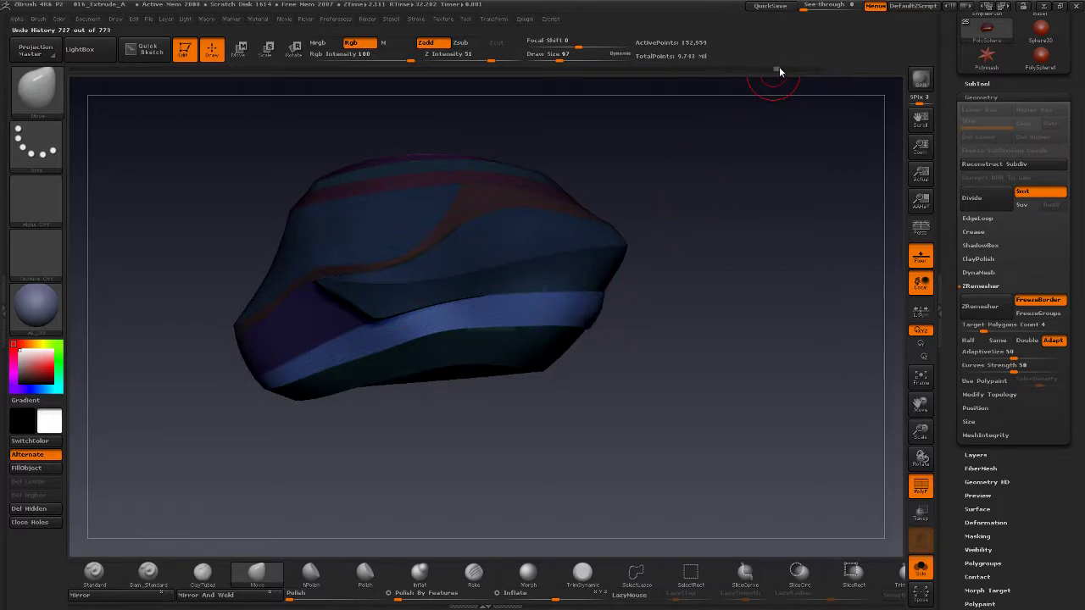
- Examine the isolated blue side panel in the undo history, and move forward to the full mesh with the panel's front unmasked
left_click_drag(779, 66, 791, 65)
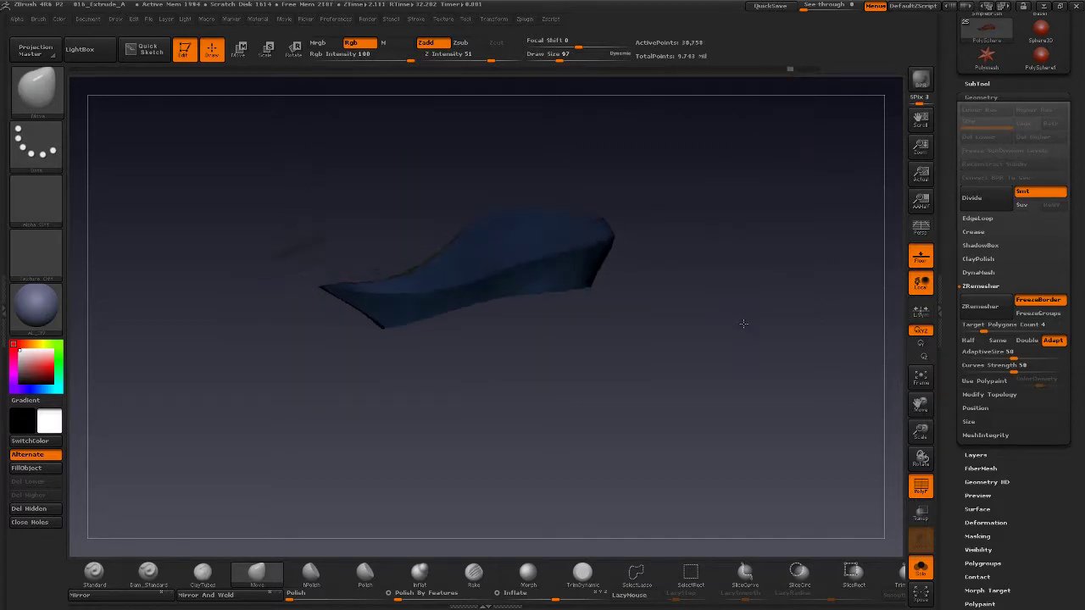
left_click_drag(744, 324, 754, 292)
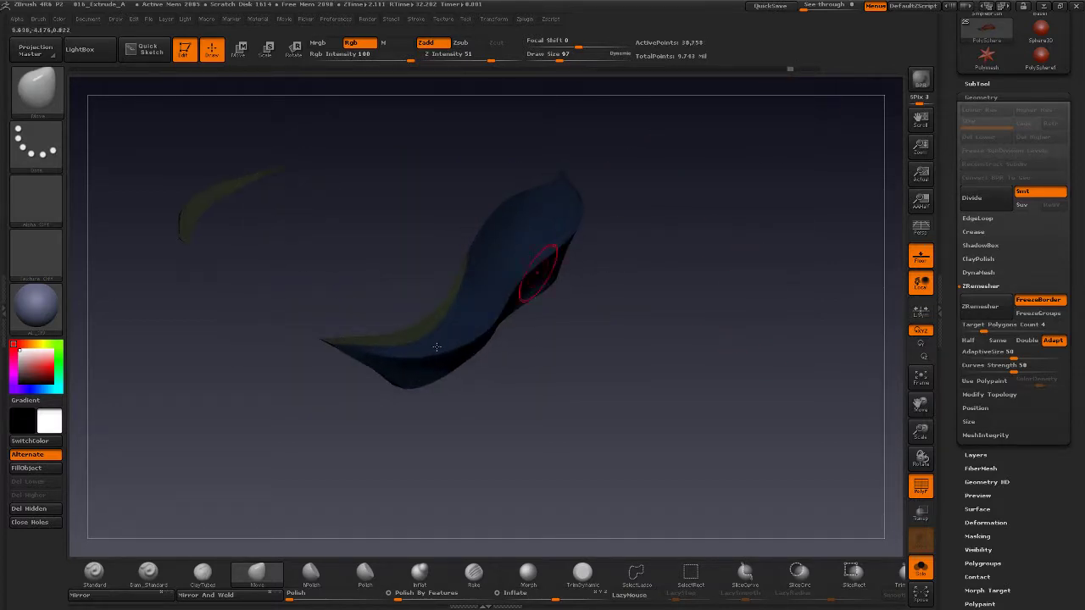
left_click_drag(792, 68, 797, 67)
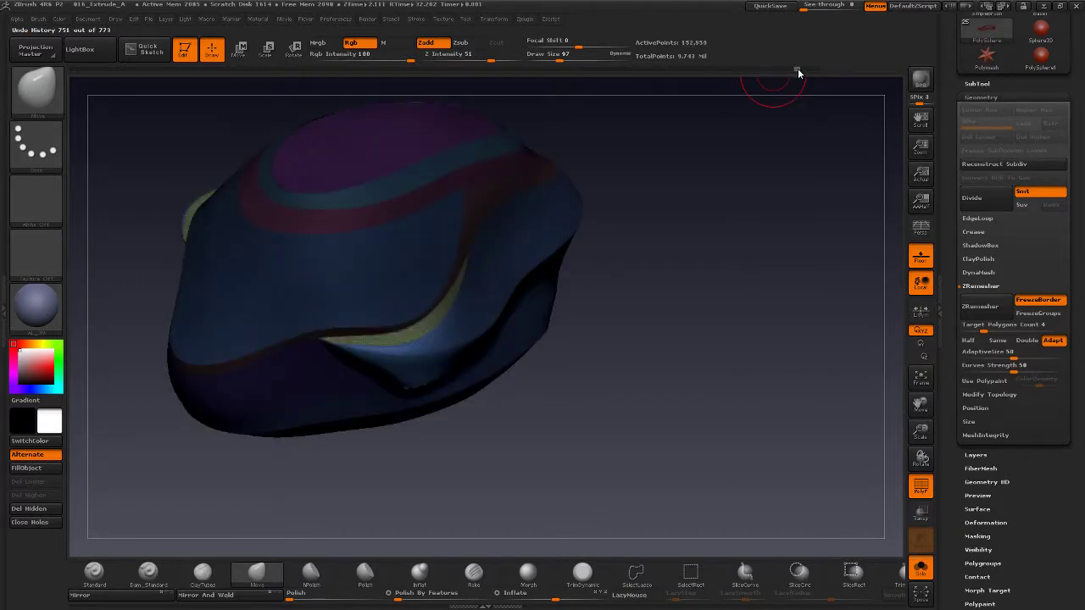
- Compare adjacent undo history states of the unmasked side panel, examining how its lower edge blends into the body
left_click(797, 68)
left_click(799, 67)
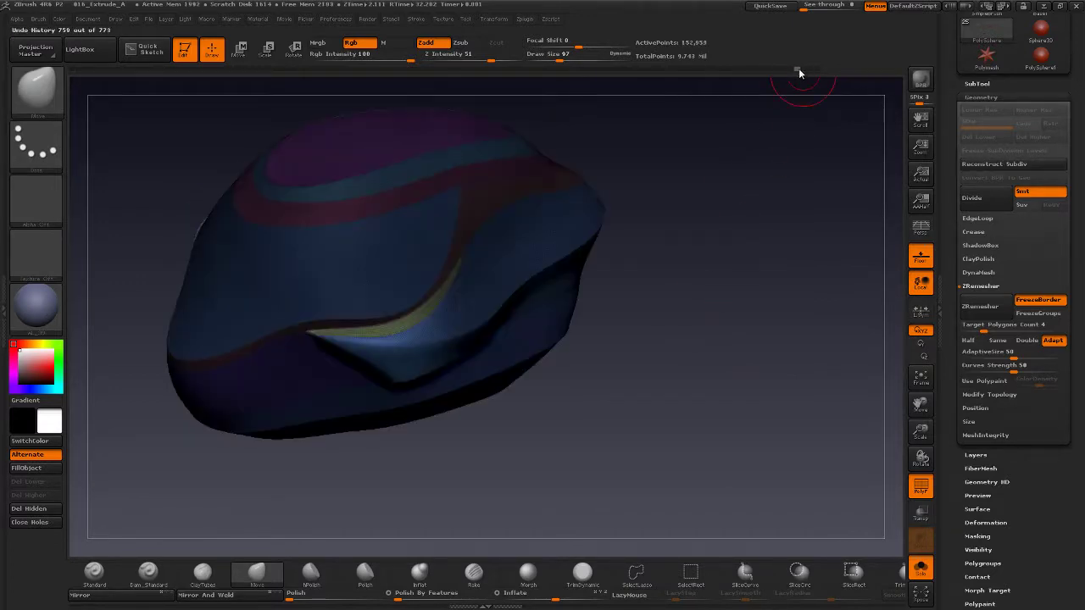
left_click(800, 68)
left_click_drag(725, 248, 690, 238)
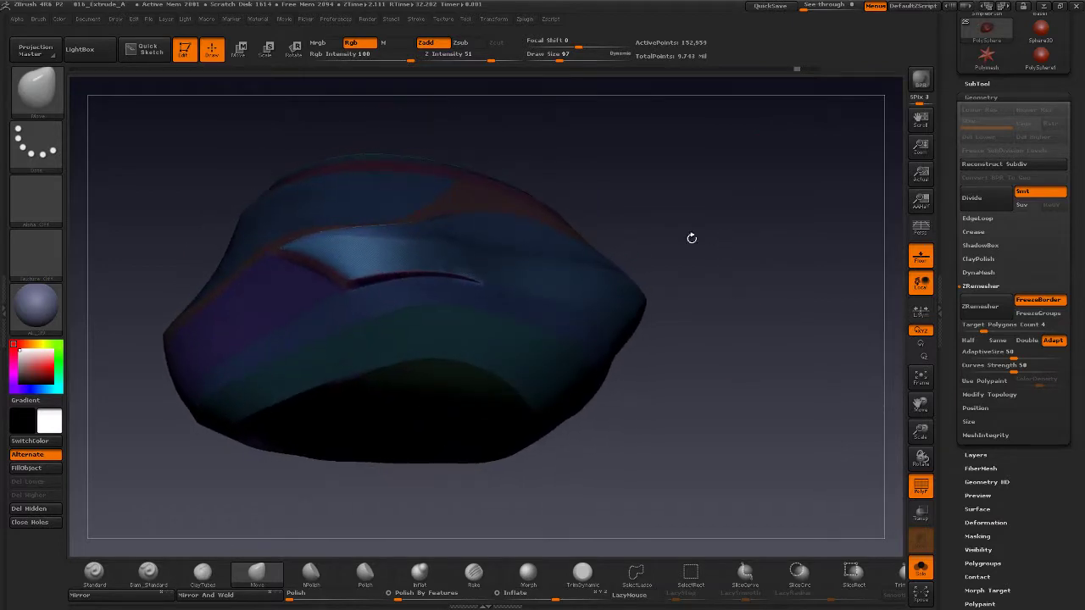
left_click_drag(763, 198, 785, 196)
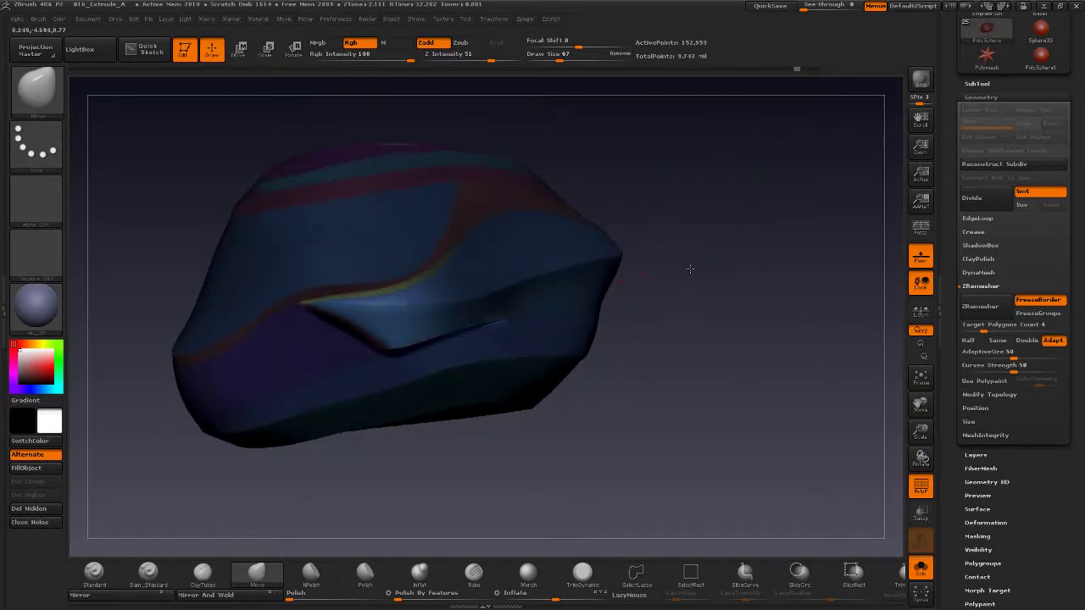
left_click_drag(690, 269, 657, 290)
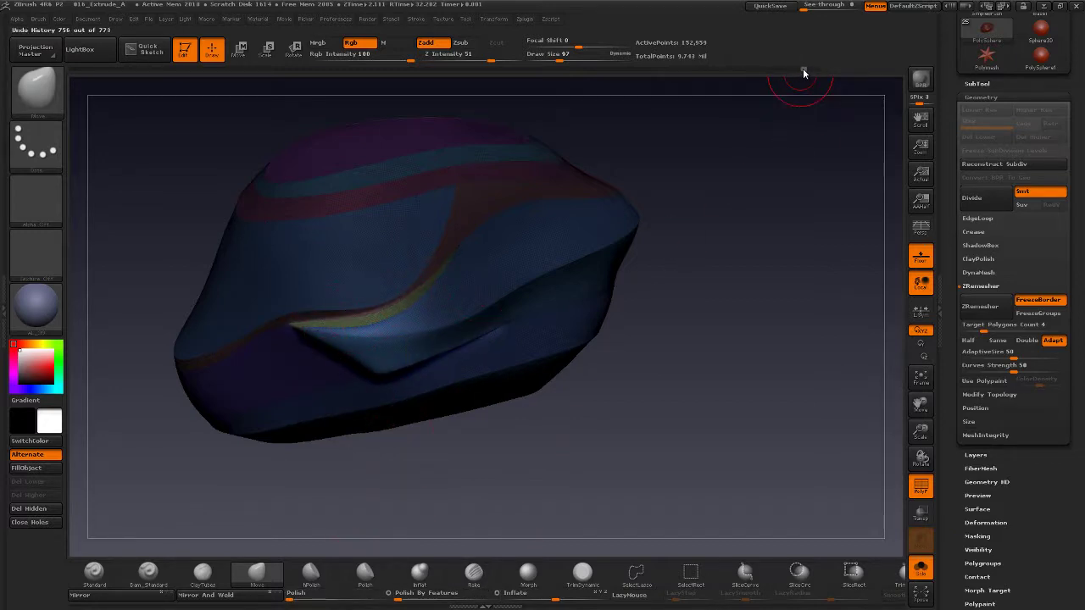
- Advance the undo history to the latest fully unmasked mesh, and open the EdgeLoop settings in the Geometry options
left_click_drag(805, 67, 808, 66)
left_click_drag(811, 65, 824, 65)
left_click_drag(744, 322, 880, 460)
left_click_drag(754, 435, 723, 419)
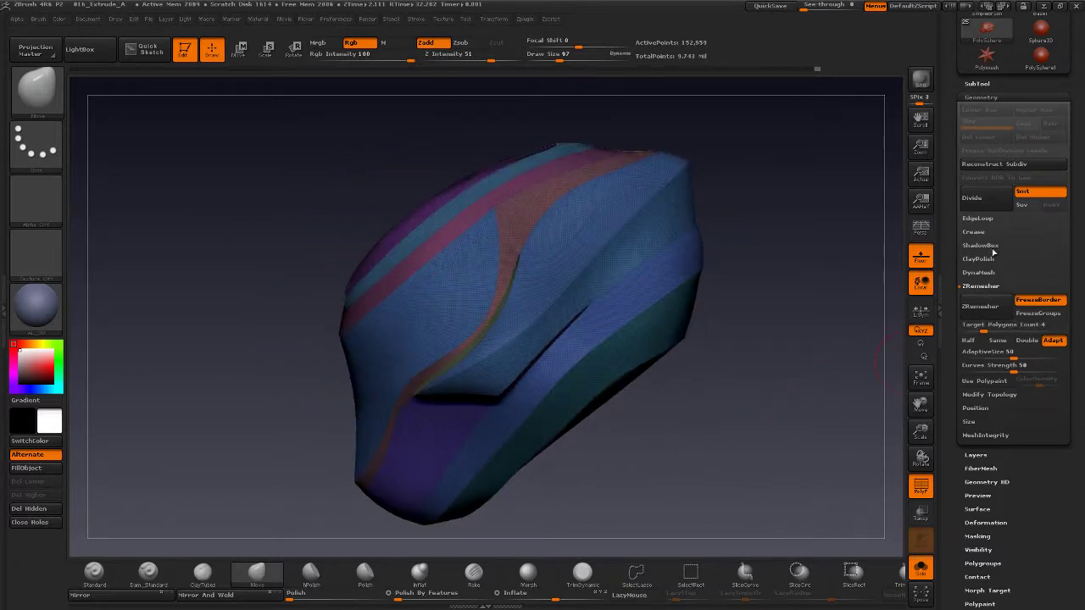
left_click(986, 219)
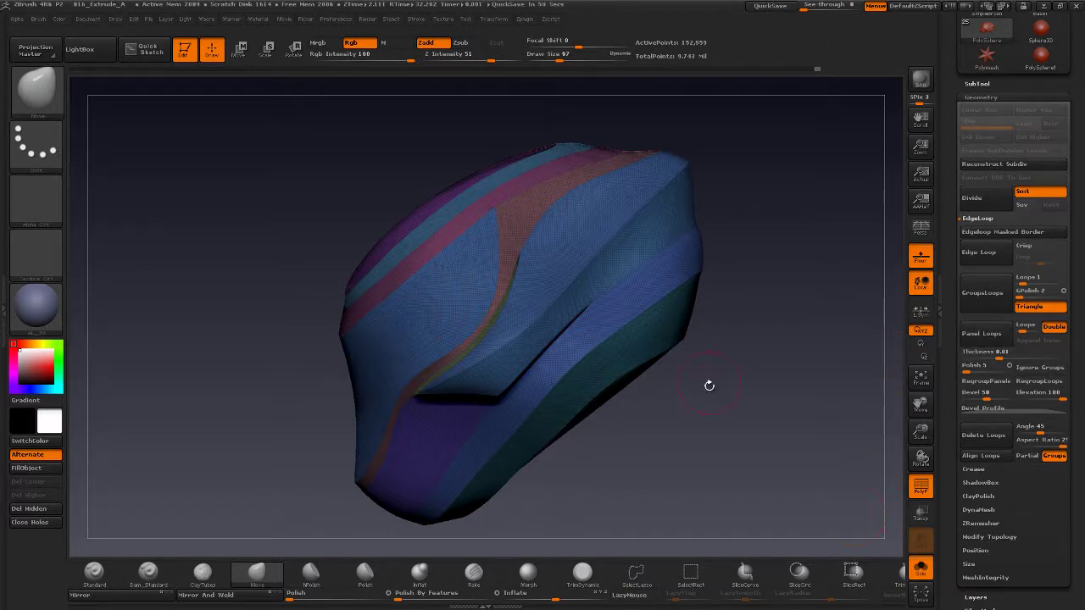
left_click_drag(710, 386, 763, 365)
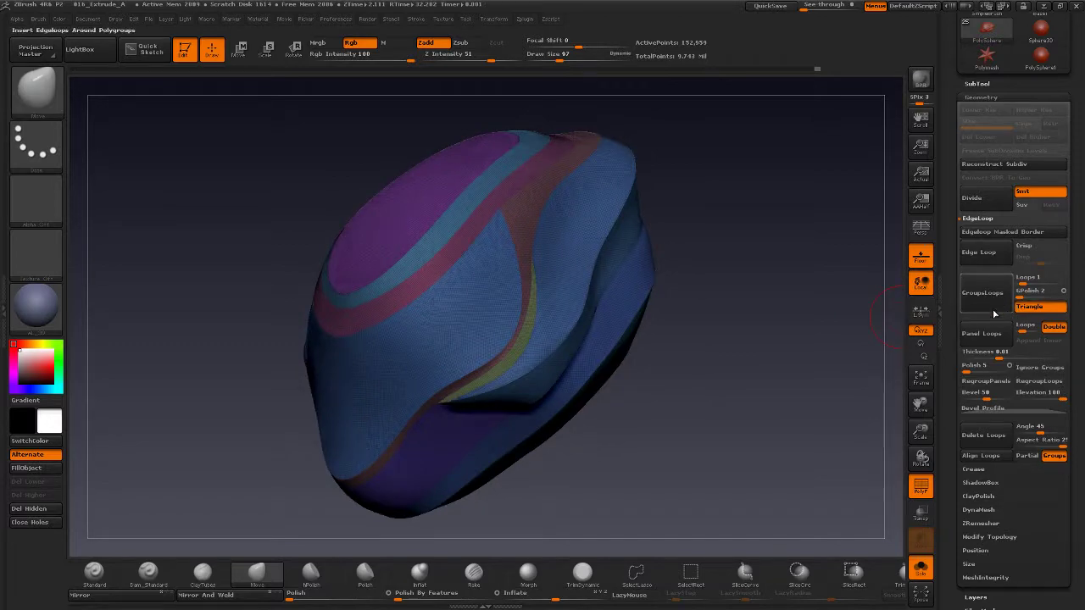